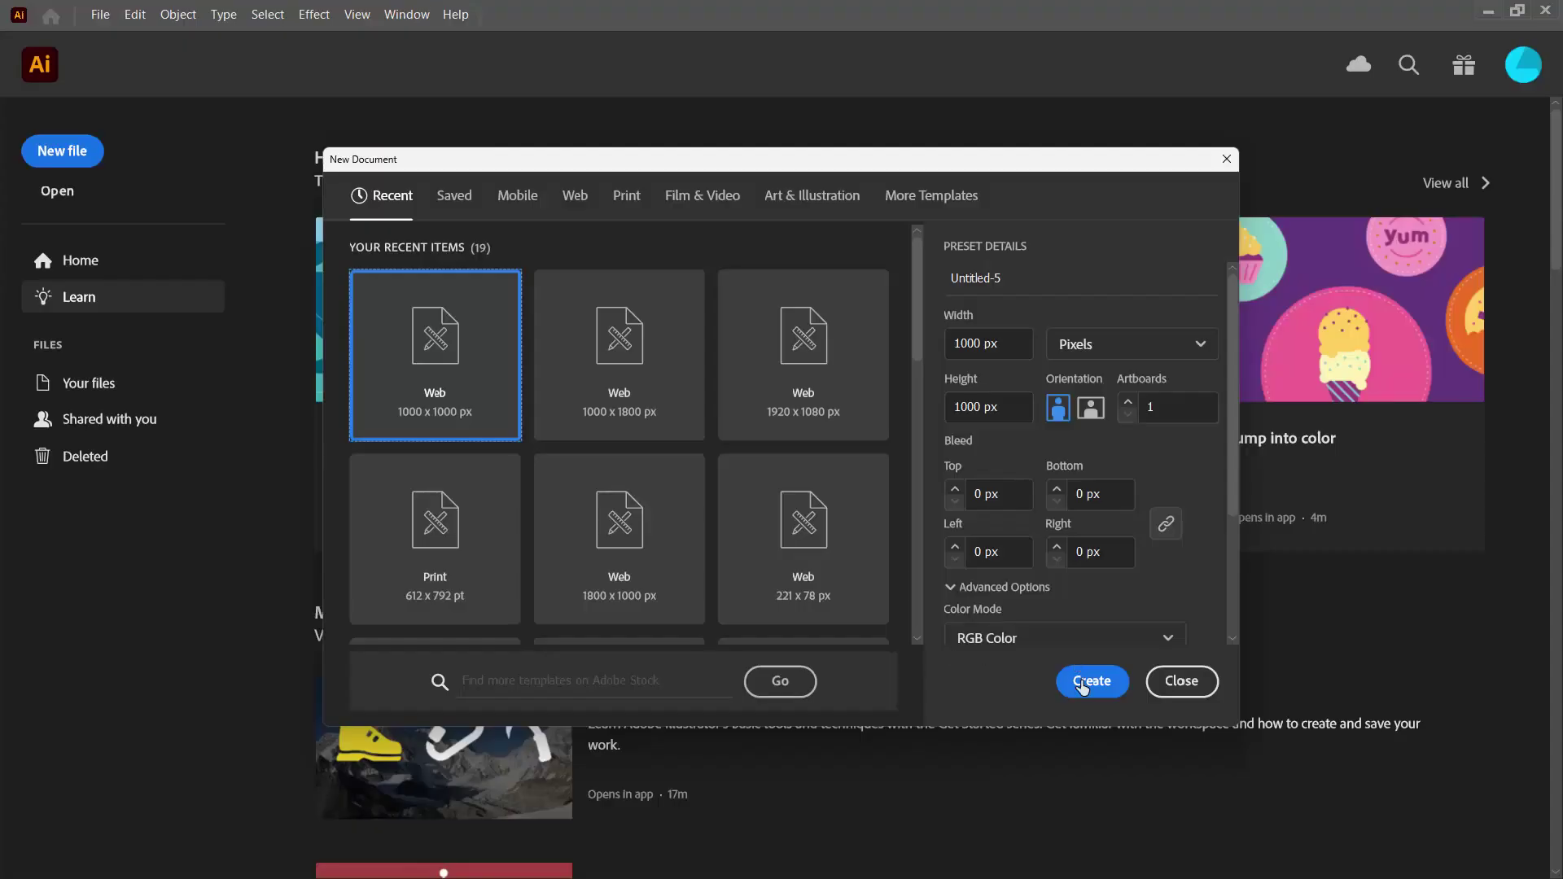
- Create a new 1000 × 1000 px document from the Web preset
left_click(1083, 687)
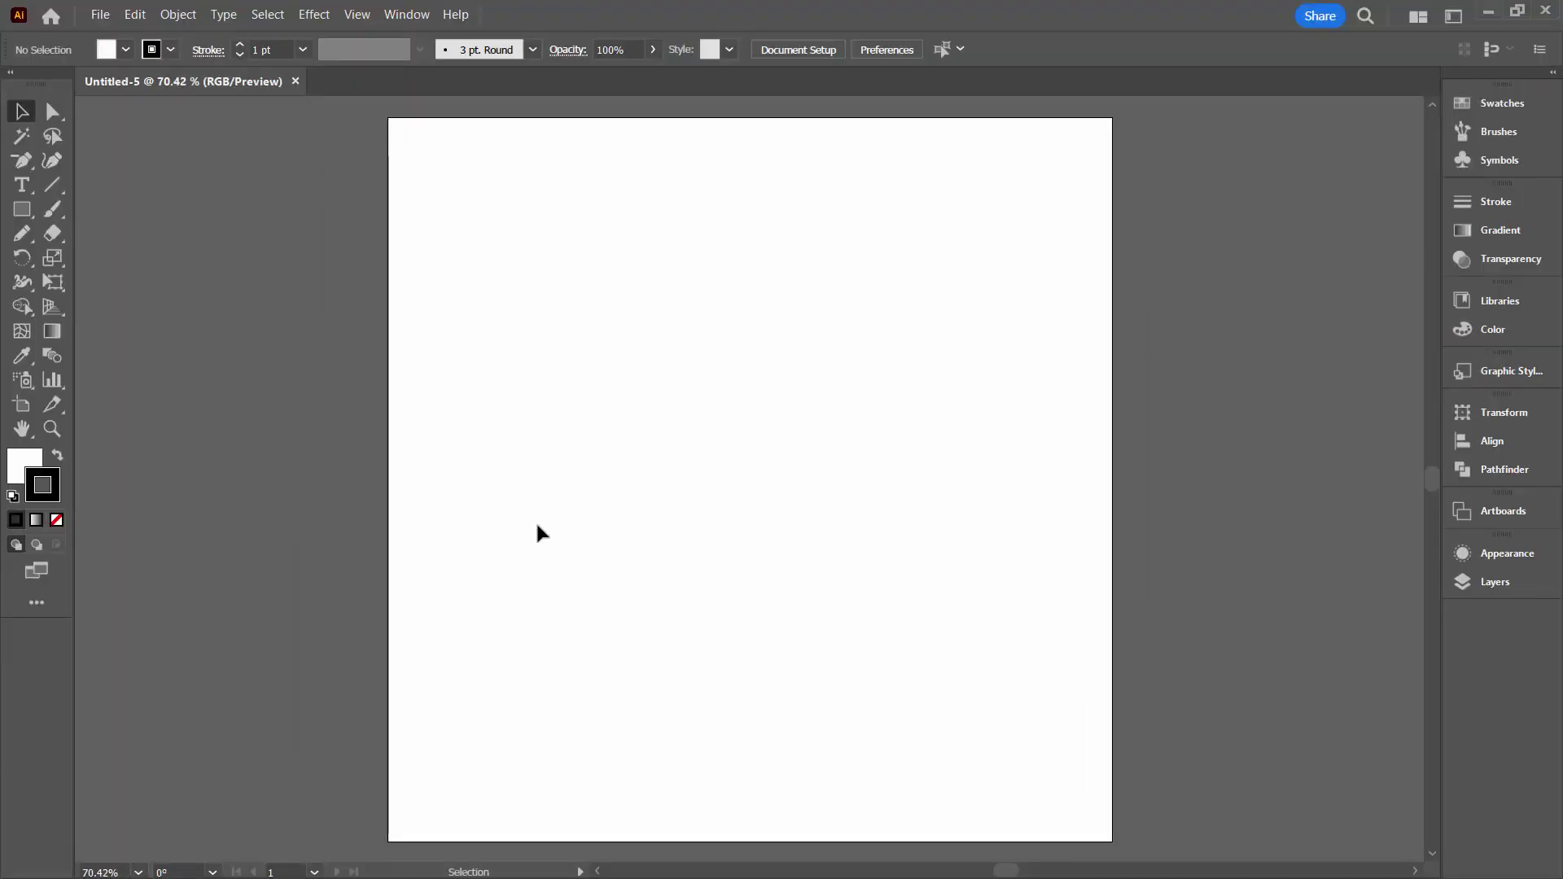
- Draw a 400 × 400 px rectangle on the artboard
left_click(22, 210)
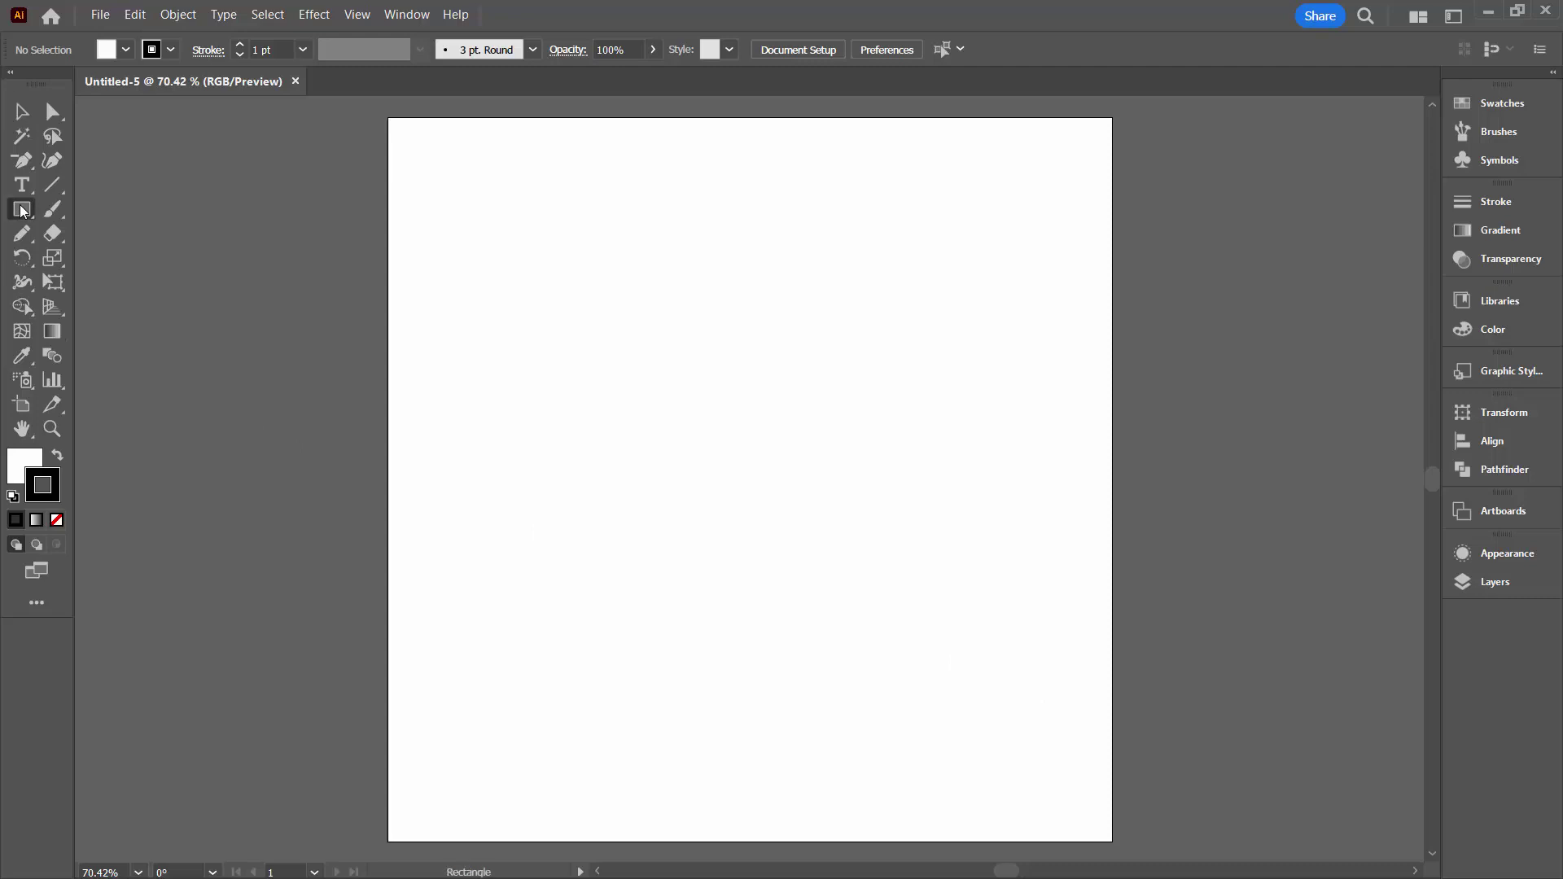
left_click(583, 285)
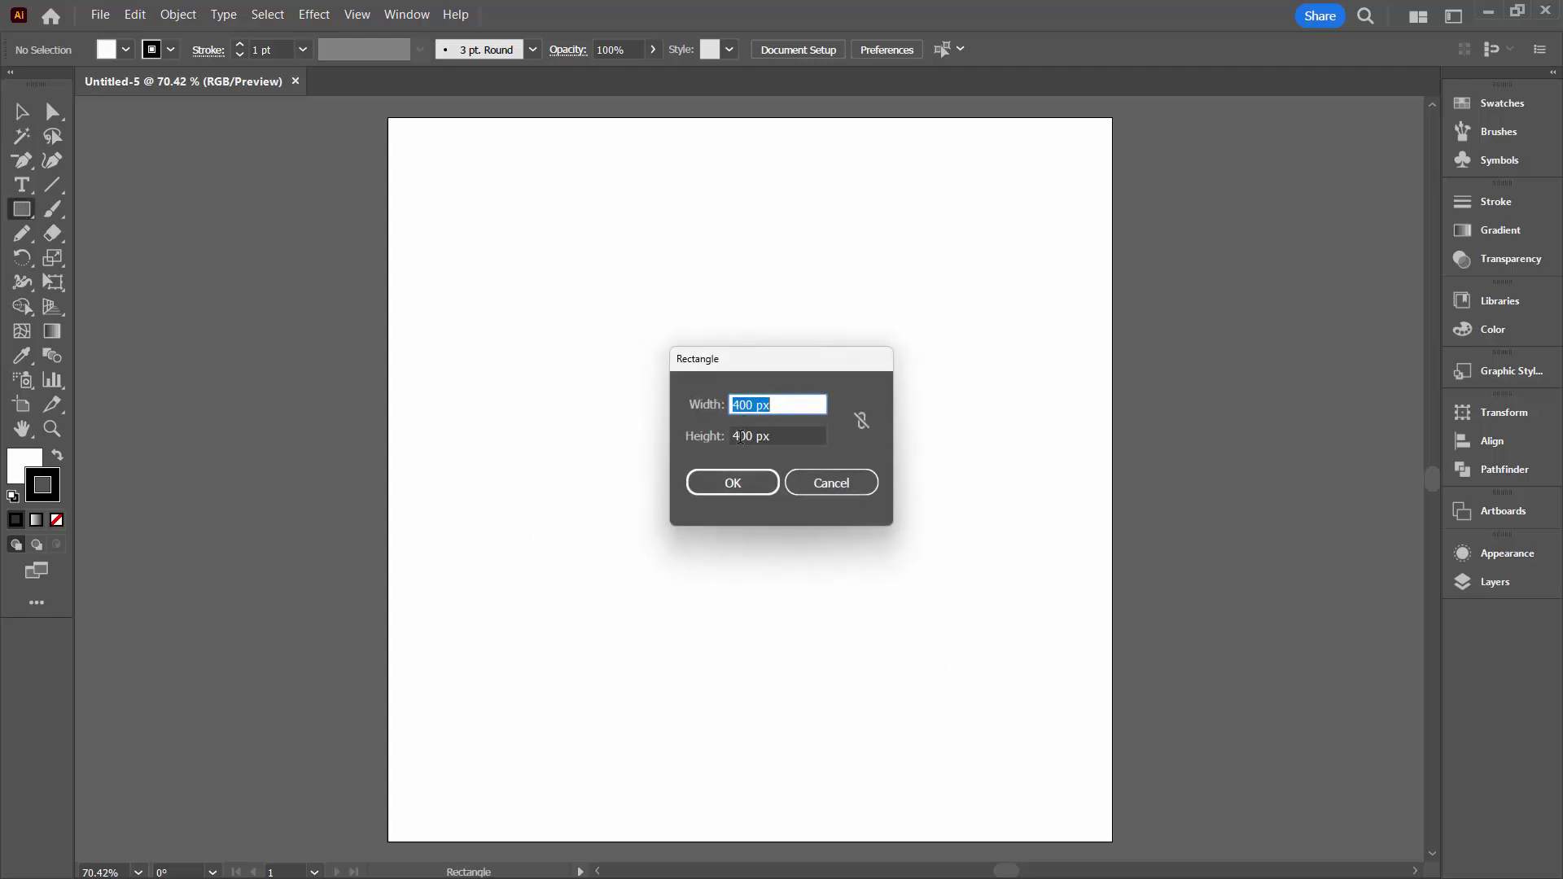
left_click(723, 483)
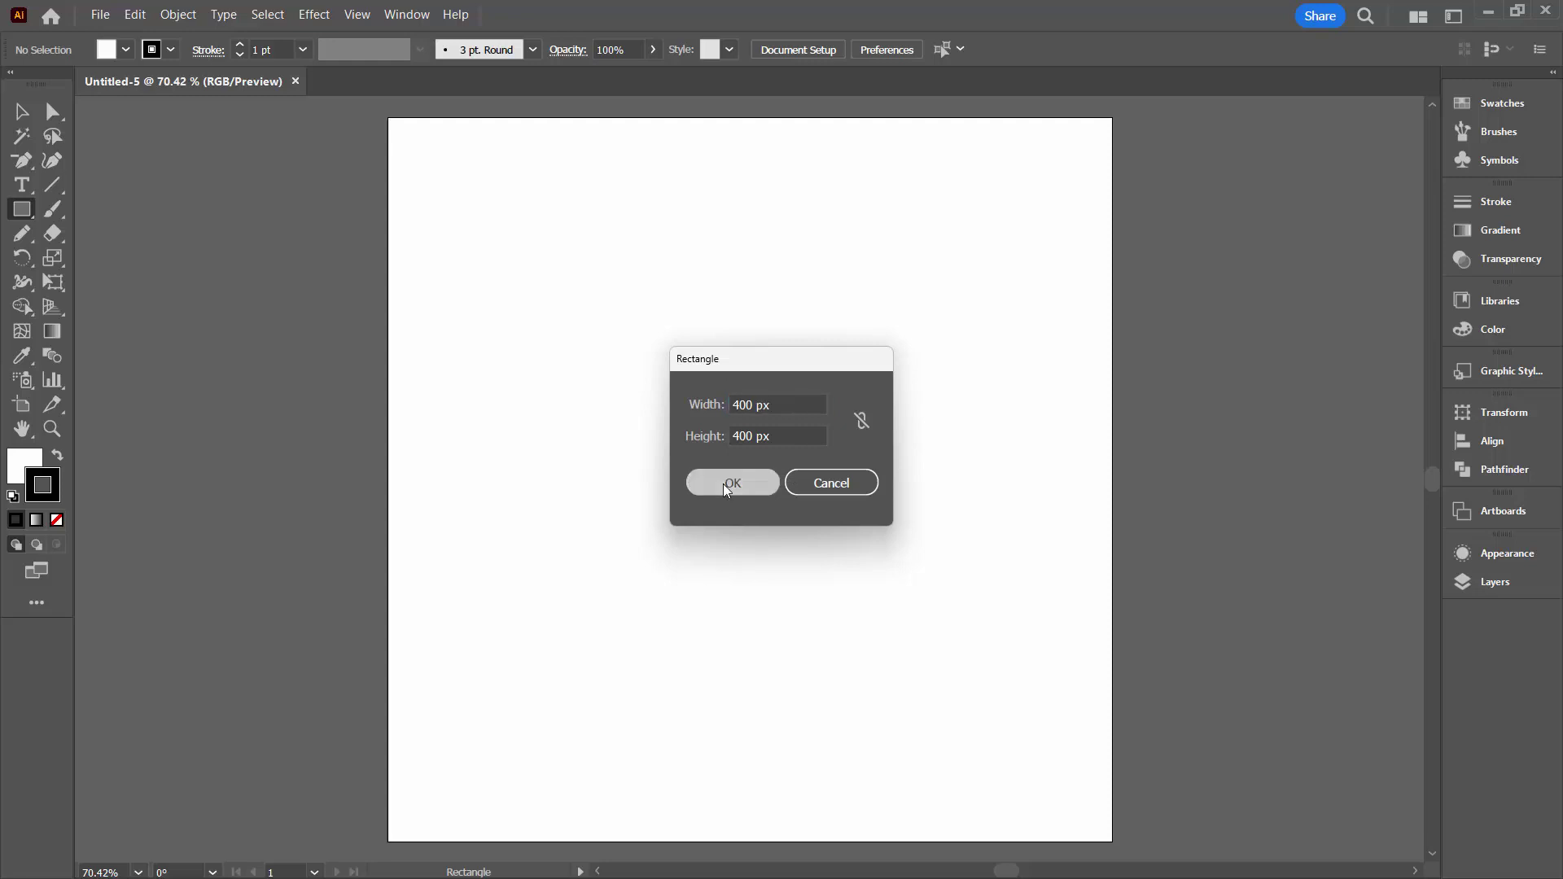
- Give the rectangle a pink fill with no stroke, then deselect it
left_click(57, 519)
left_click(27, 460)
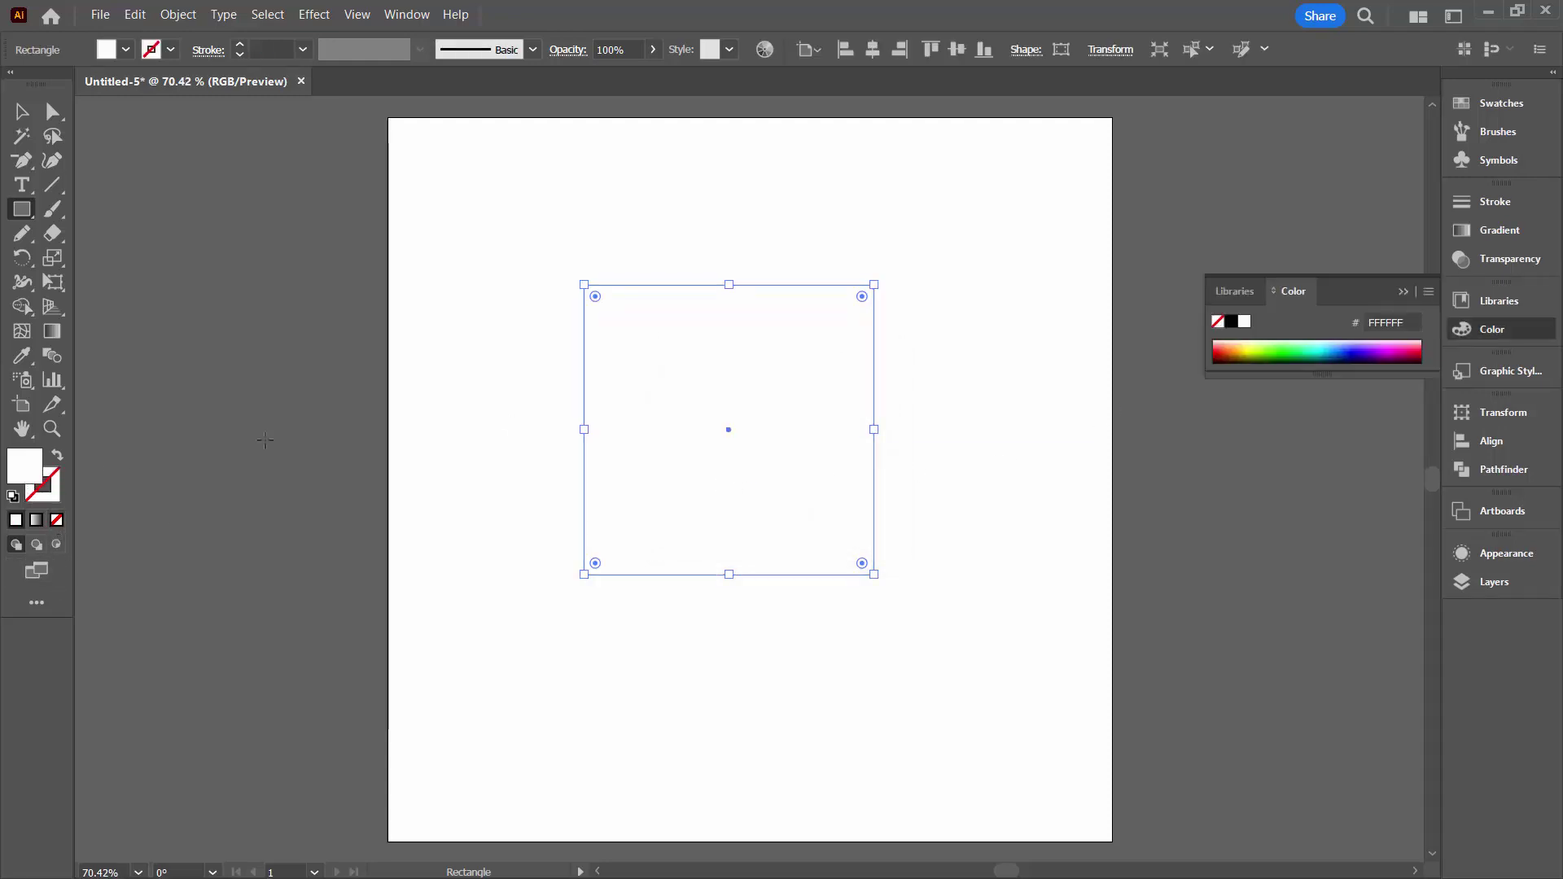
left_click(1455, 104)
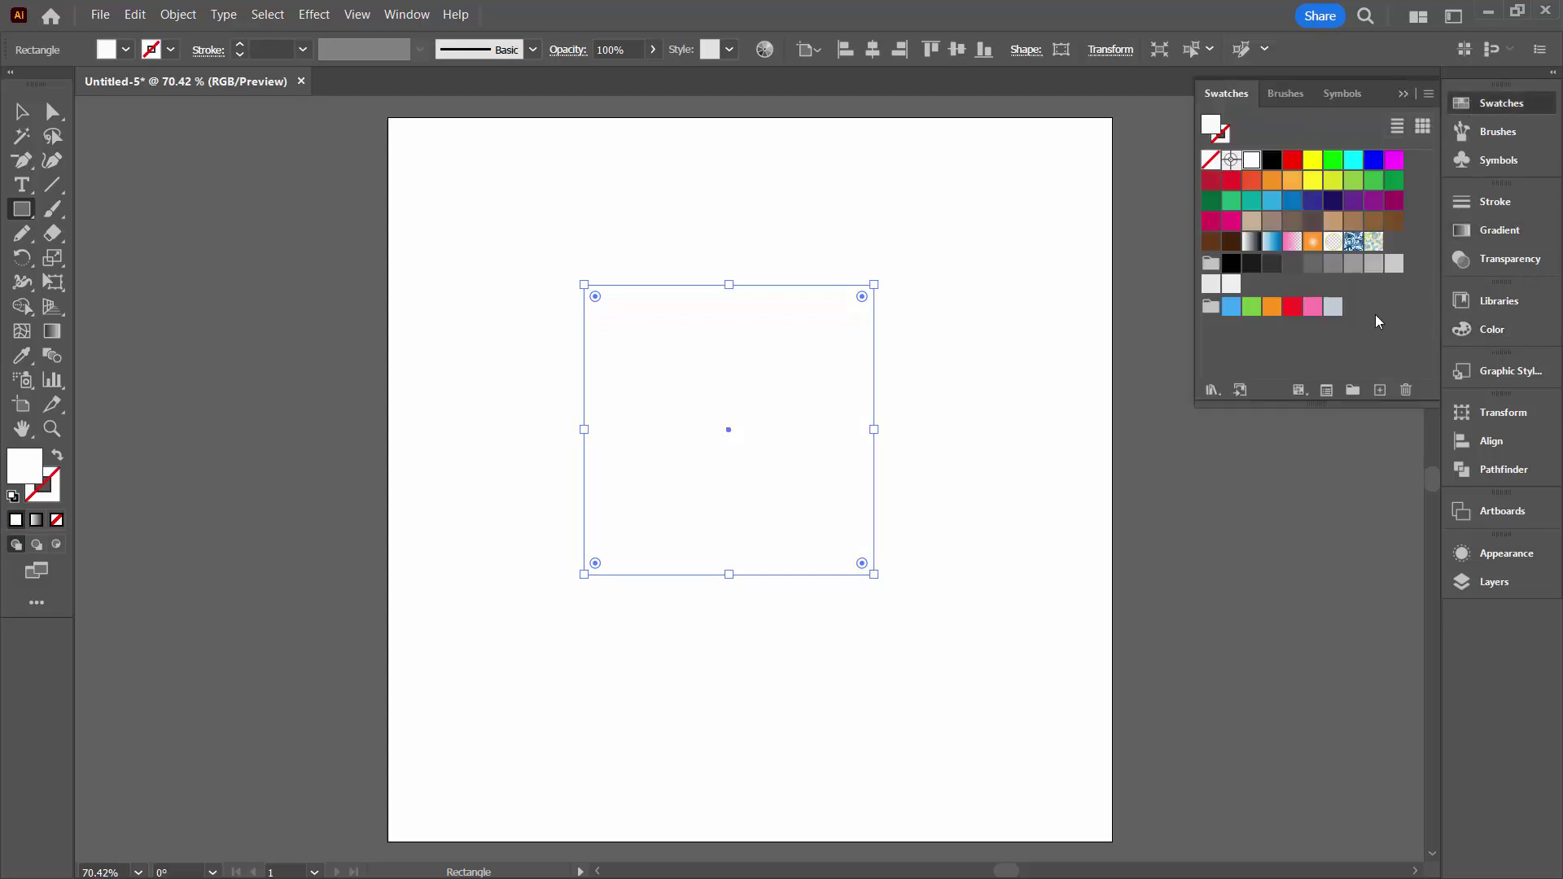
left_click(1313, 308)
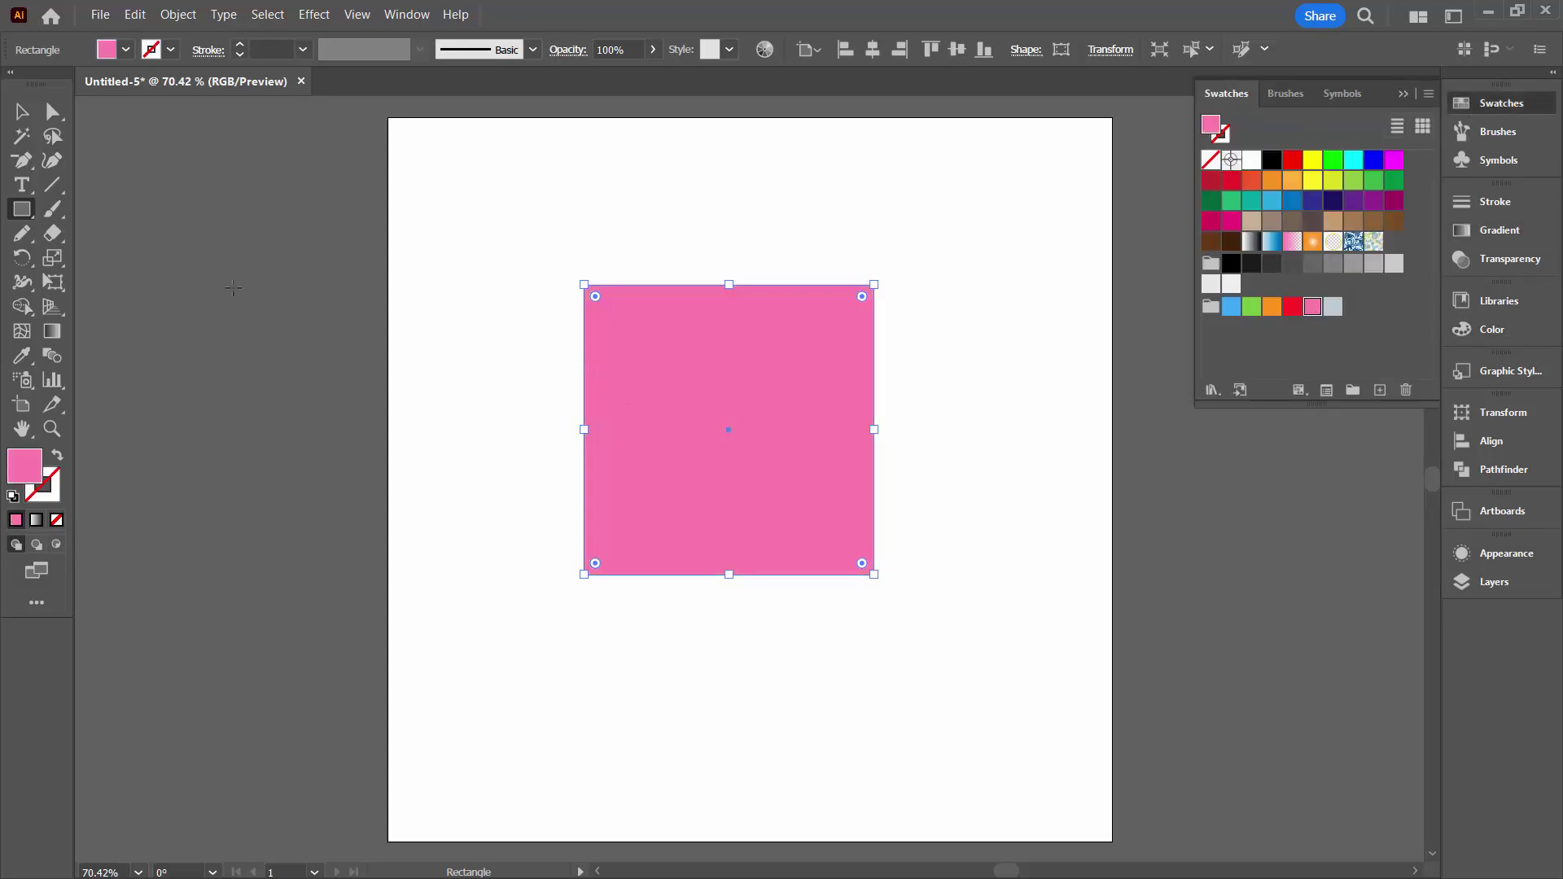
key("v")
left_click(399, 284)
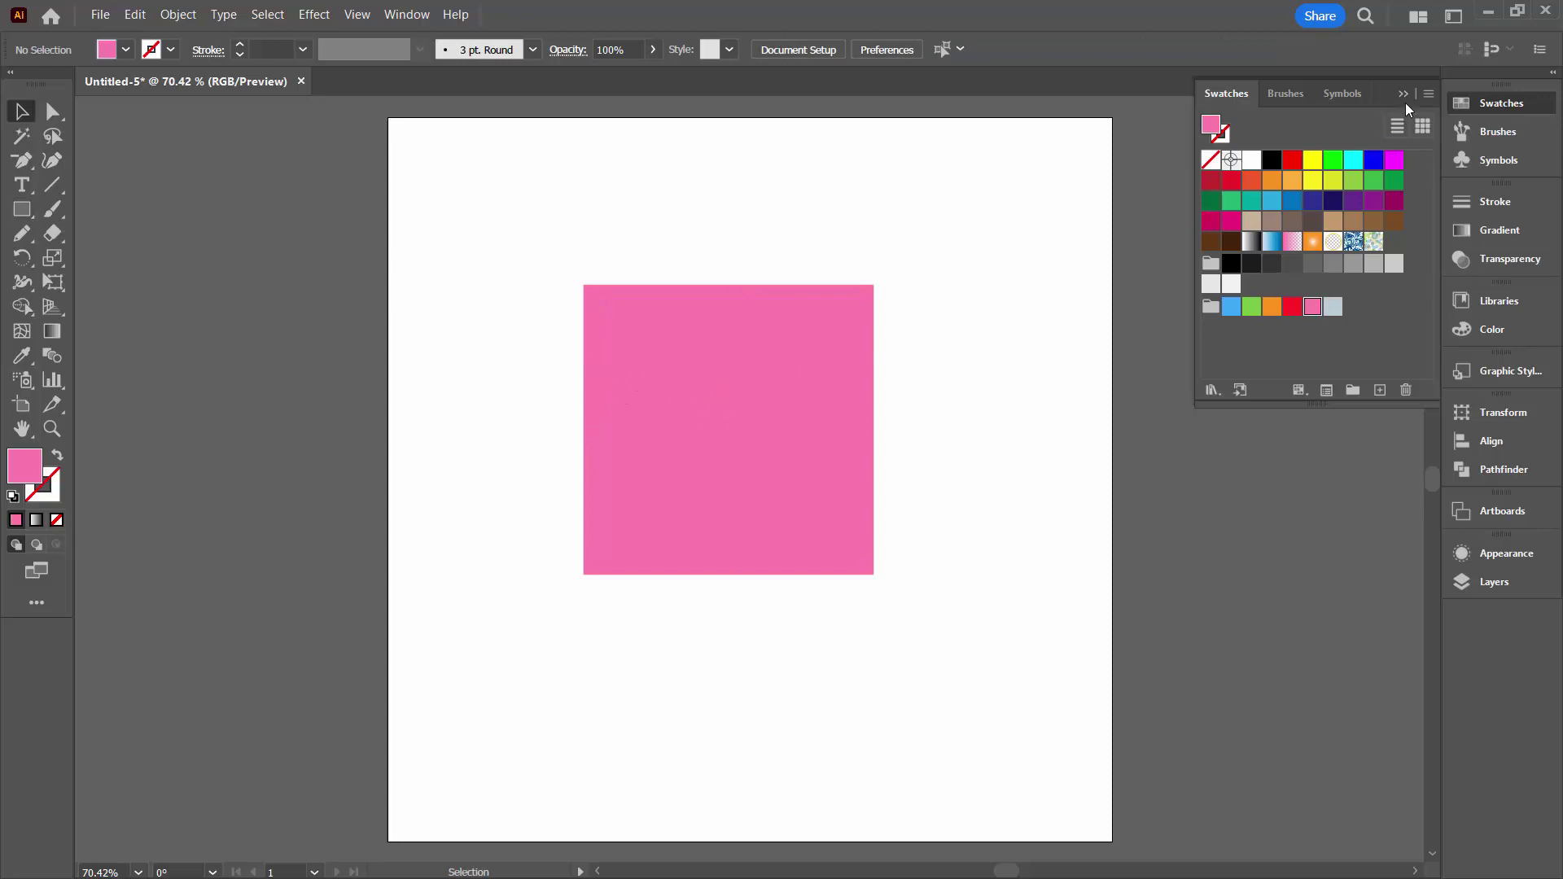
left_click(1404, 98)
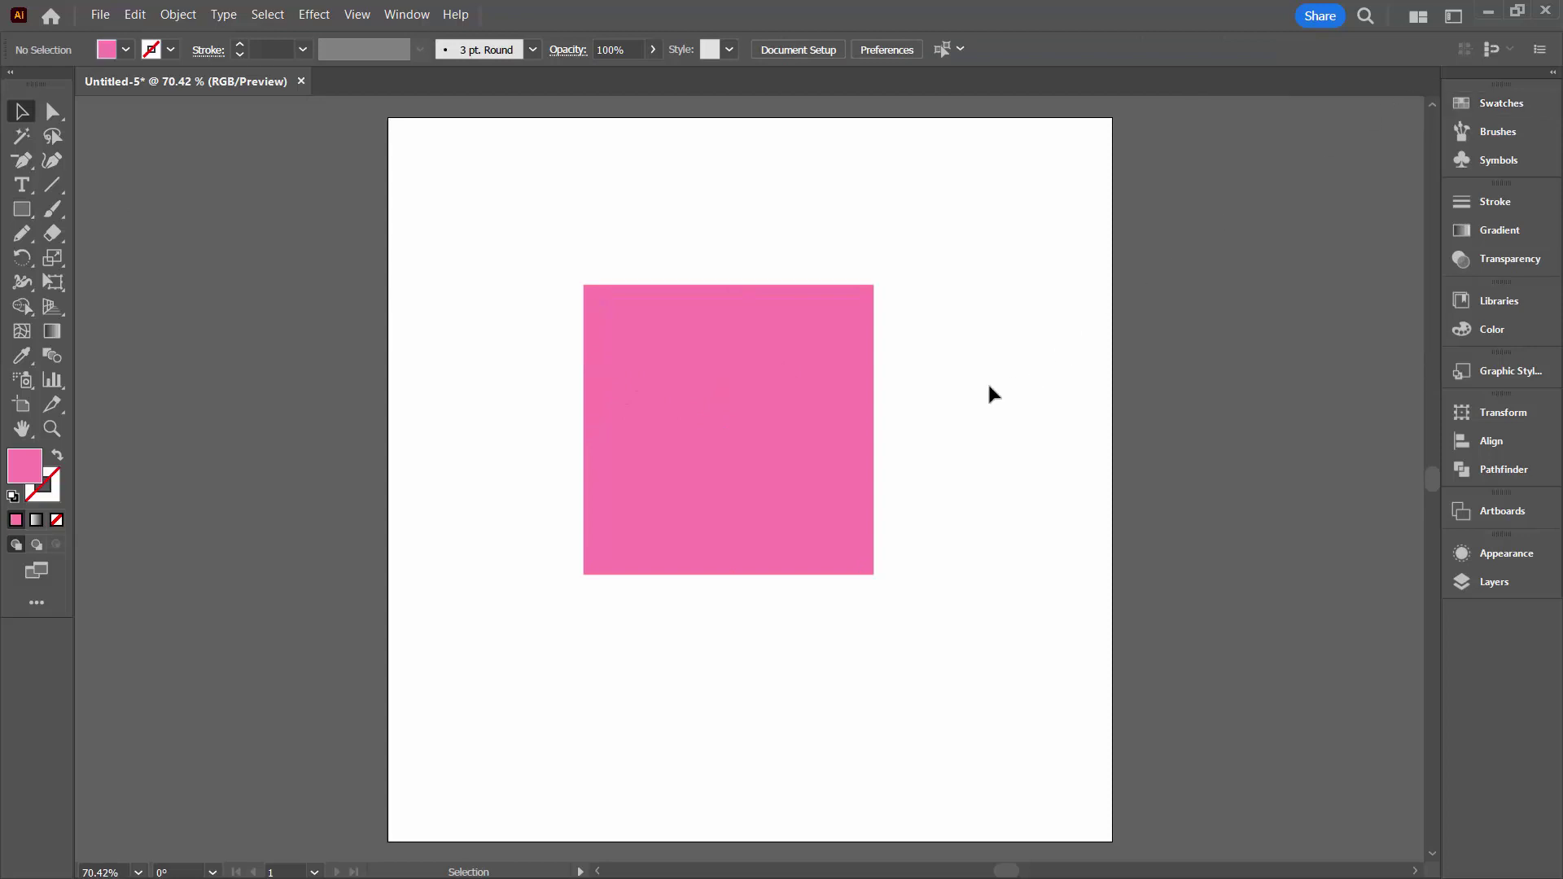
- Make a new pattern from the pink square and dismiss the notice
key("ctrl+a")
left_click(177, 14)
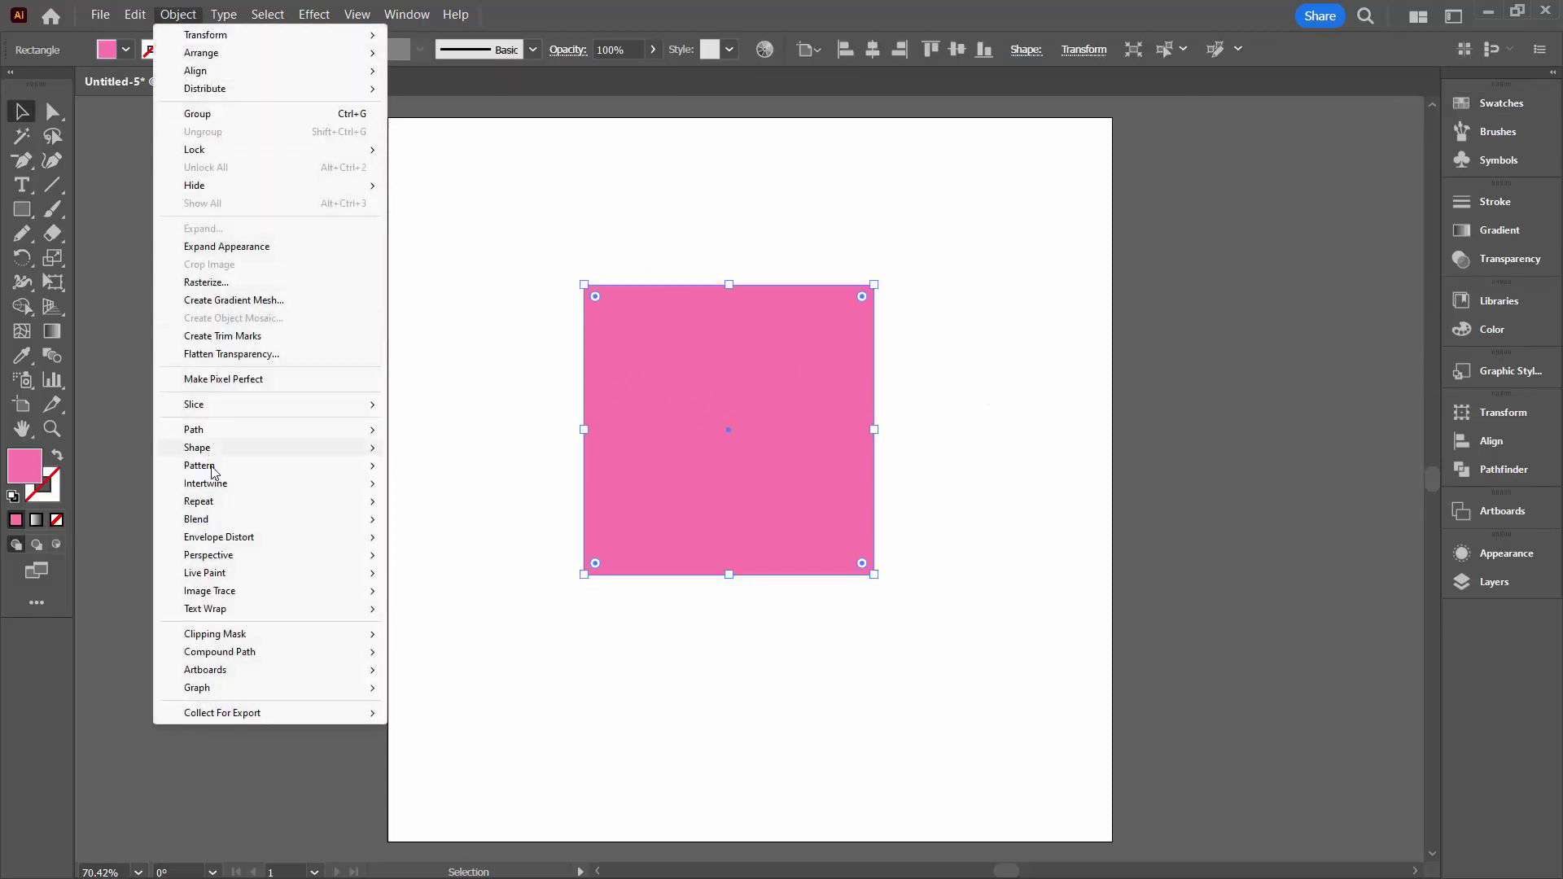
left_click(427, 465)
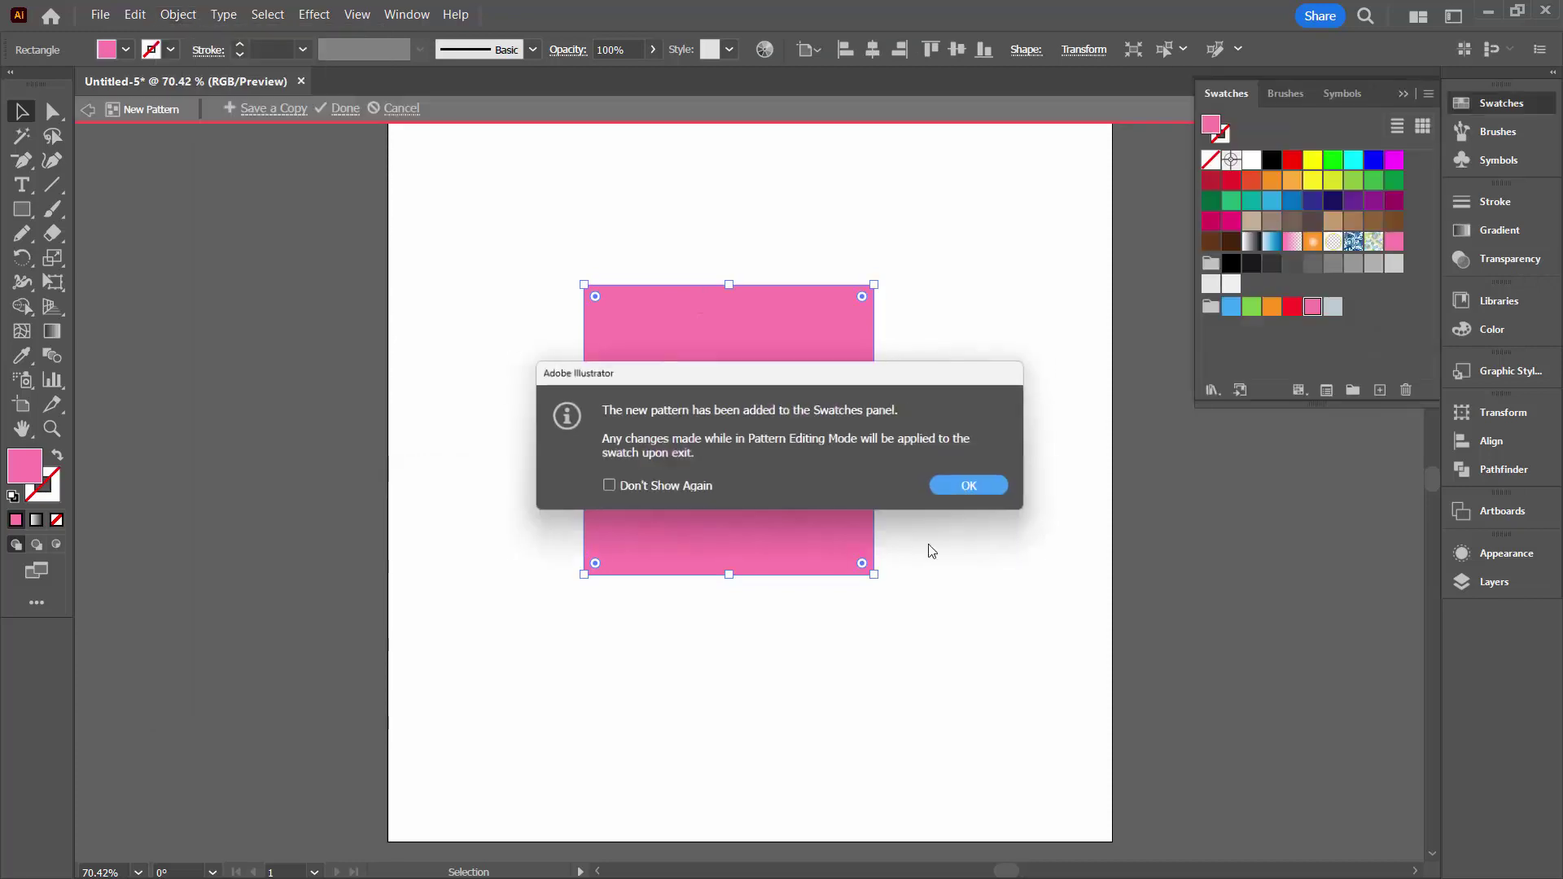
left_click(969, 485)
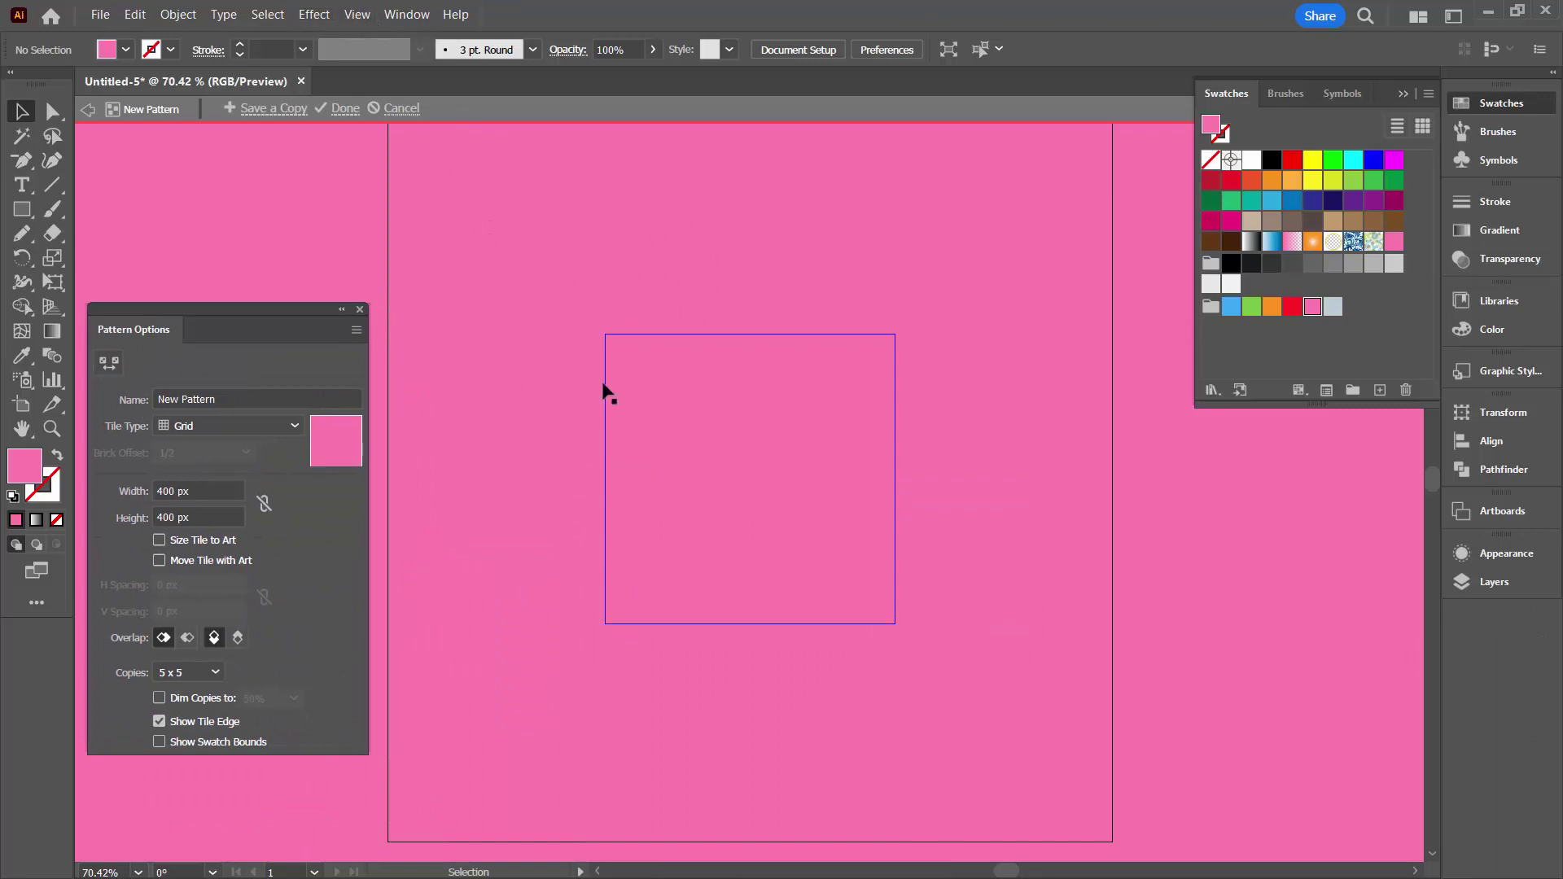
- Hide the artboard borders while editing the pattern
left_click(346, 18)
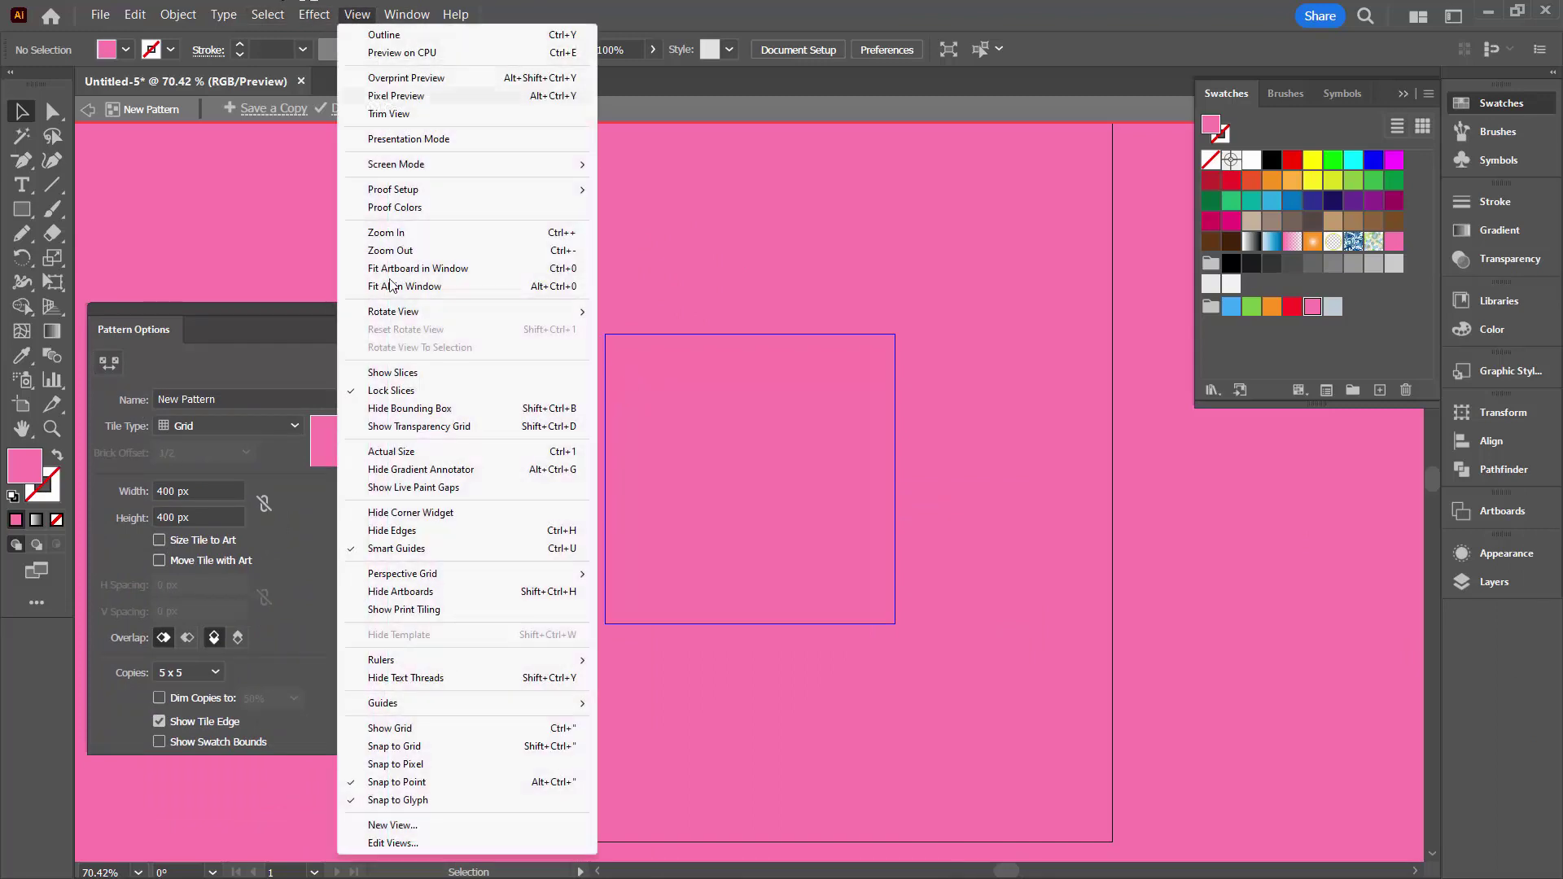
left_click(419, 592)
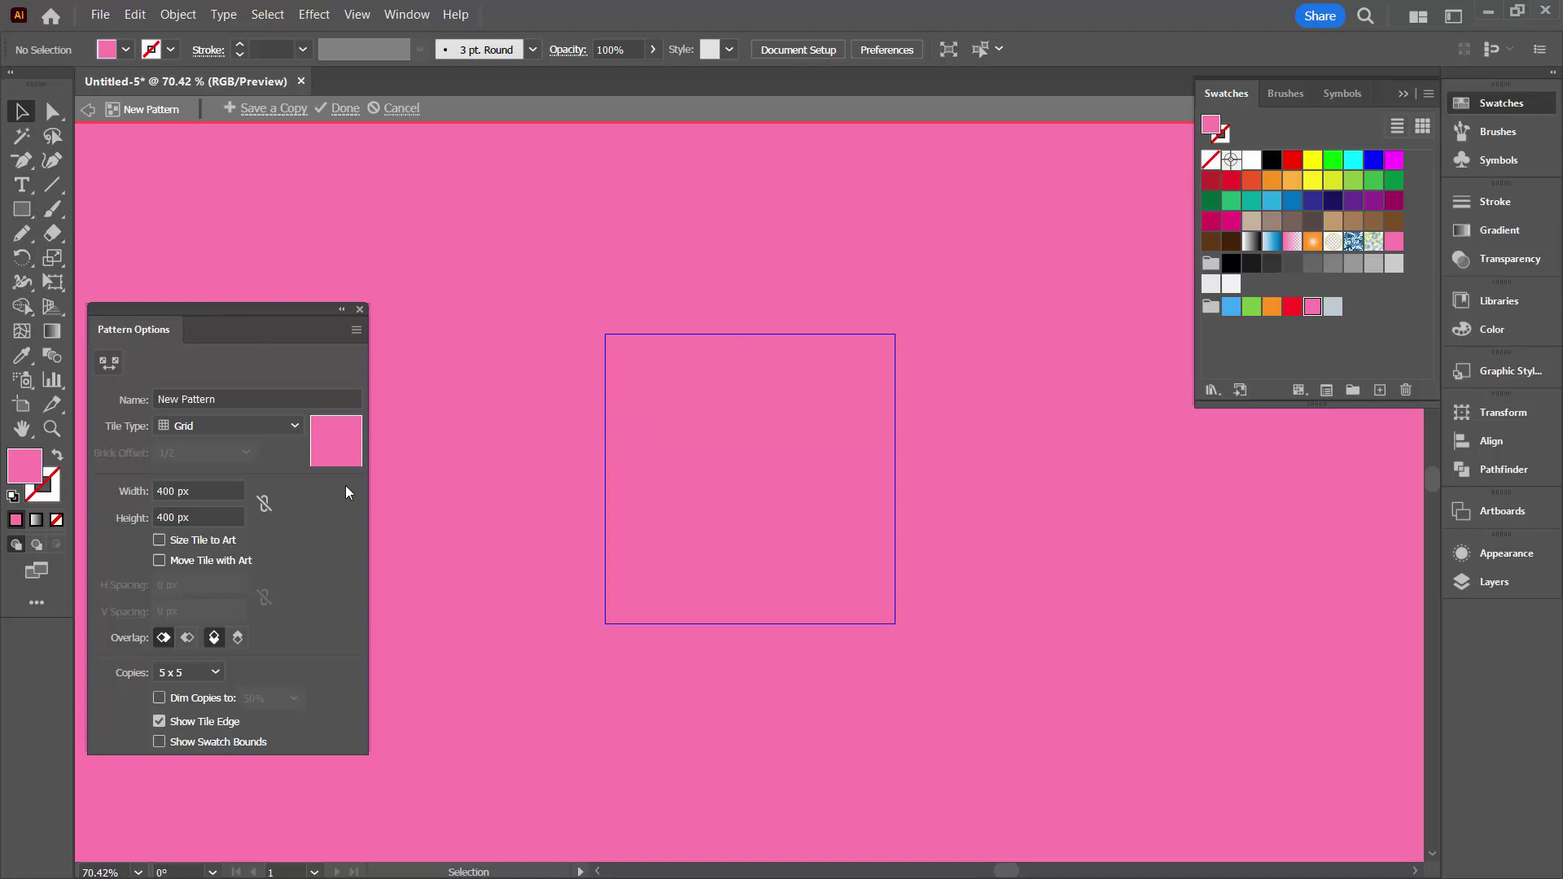
left_click_drag(21, 236, 74, 264)
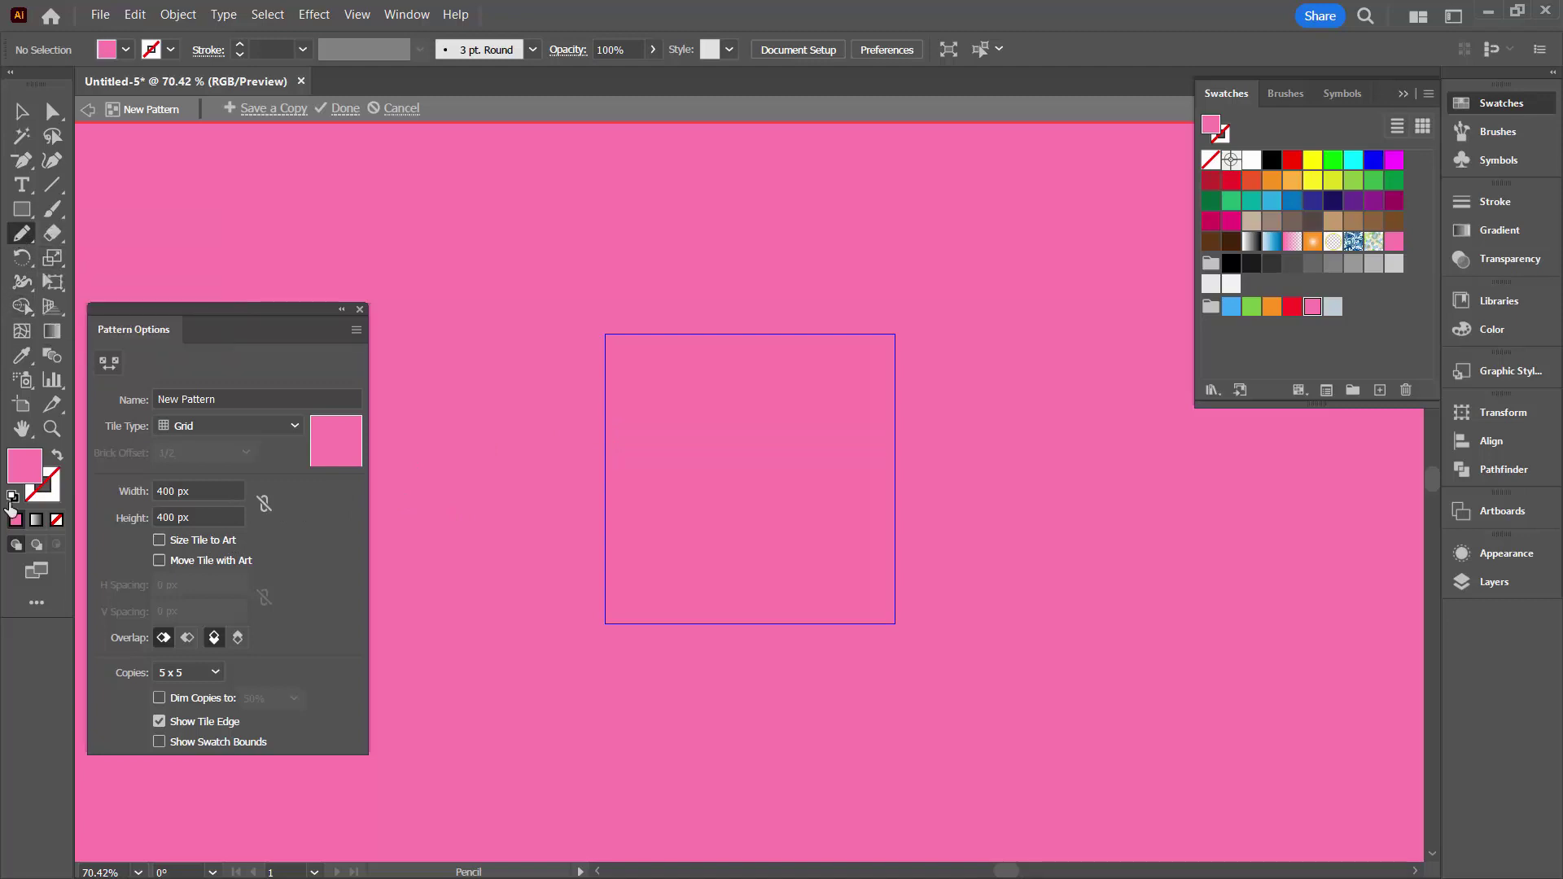
- Set new strokes to no fill with a black 14 pt stroke
left_click(55, 519)
left_click(47, 487)
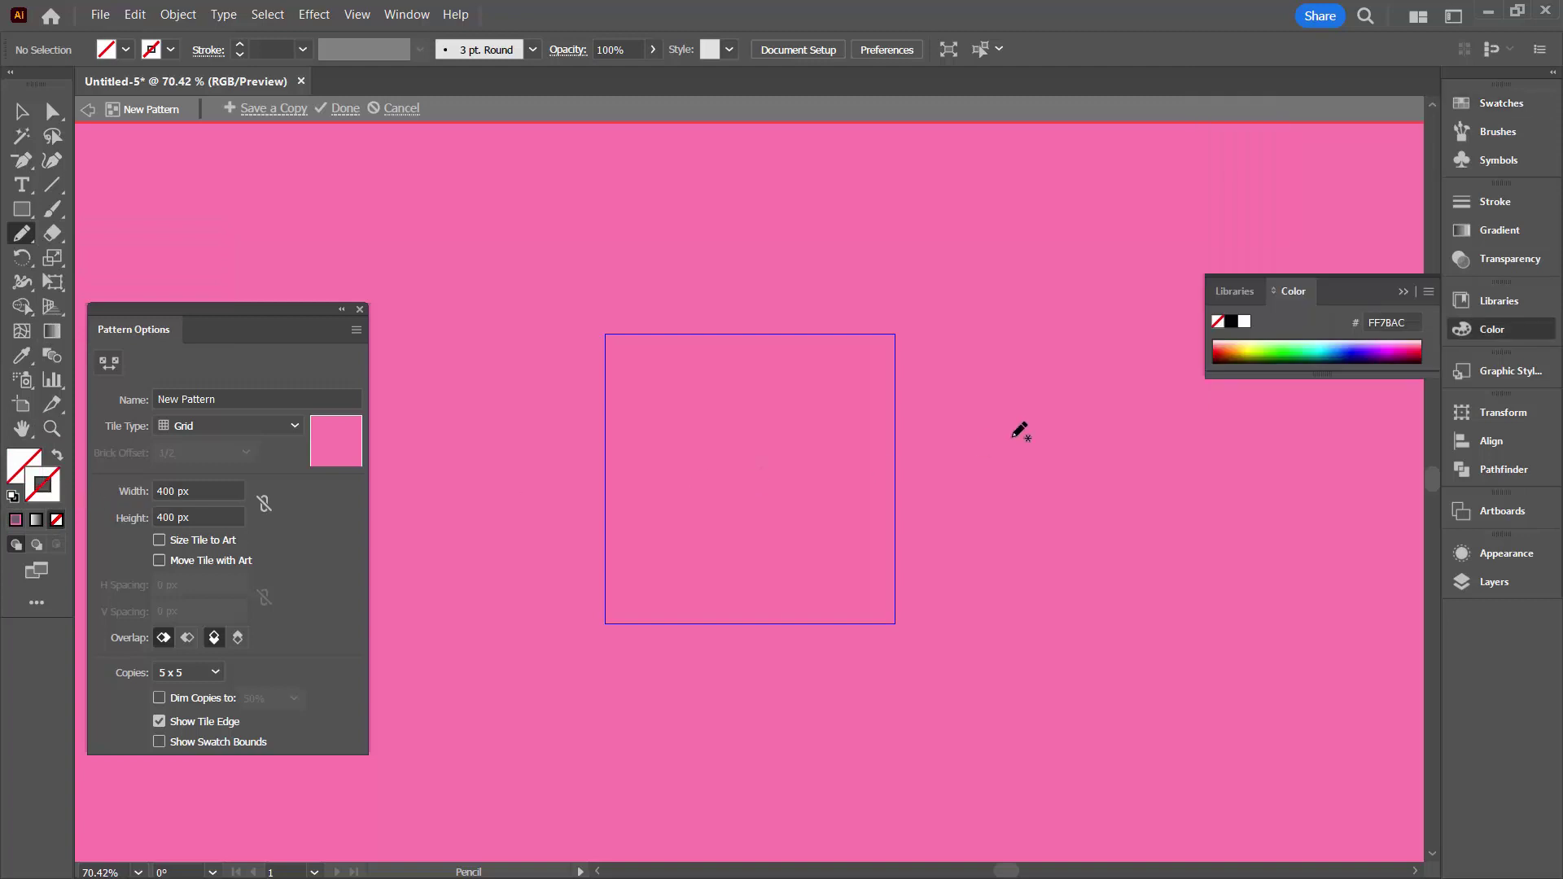
left_click(1232, 322)
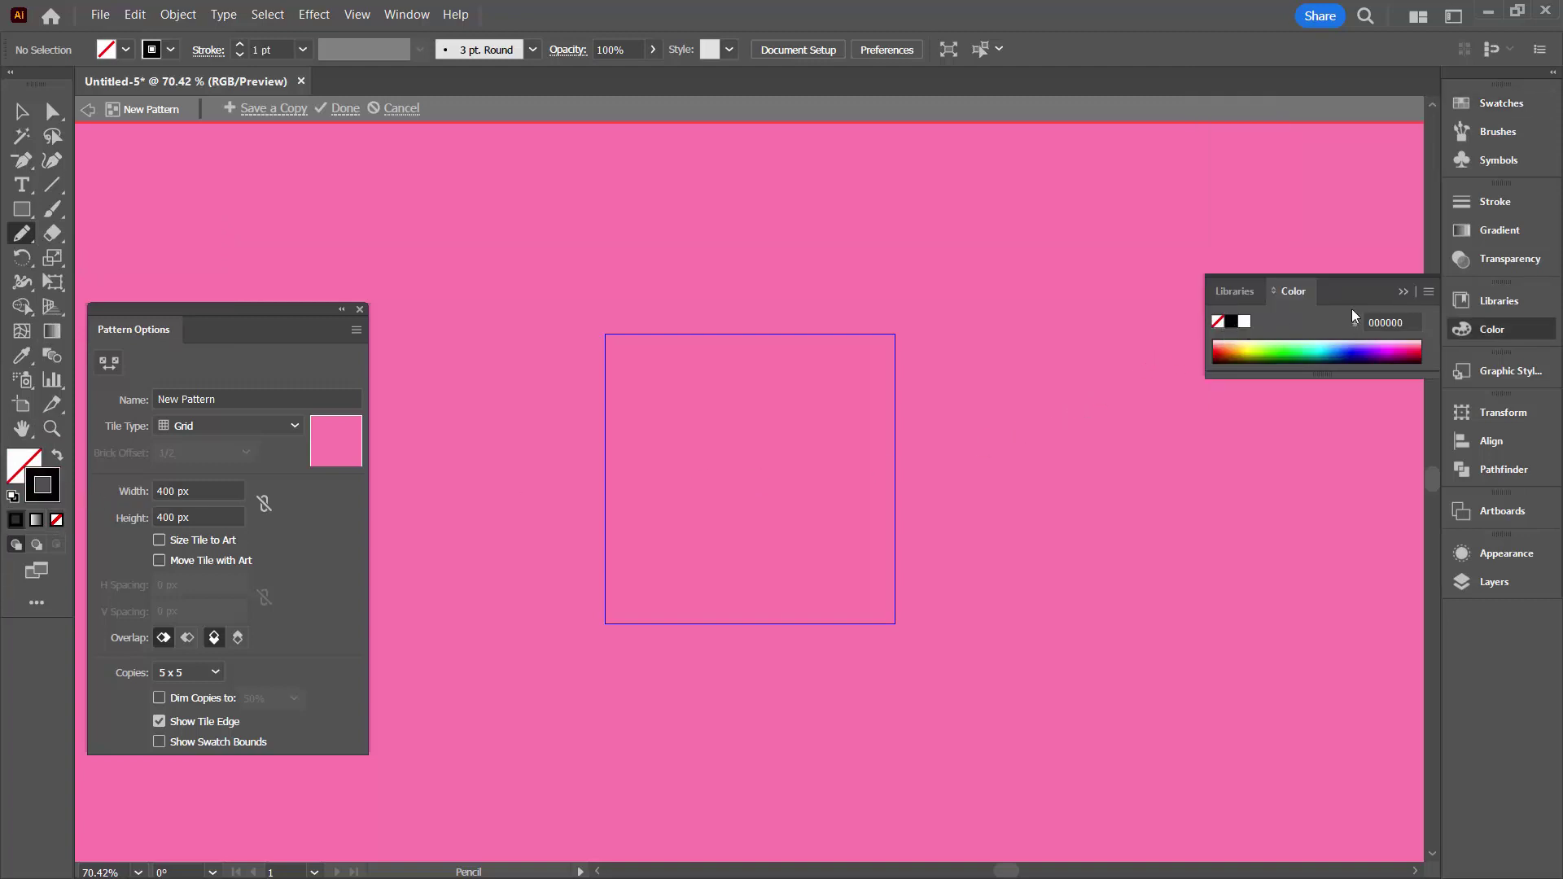
left_click(1403, 292)
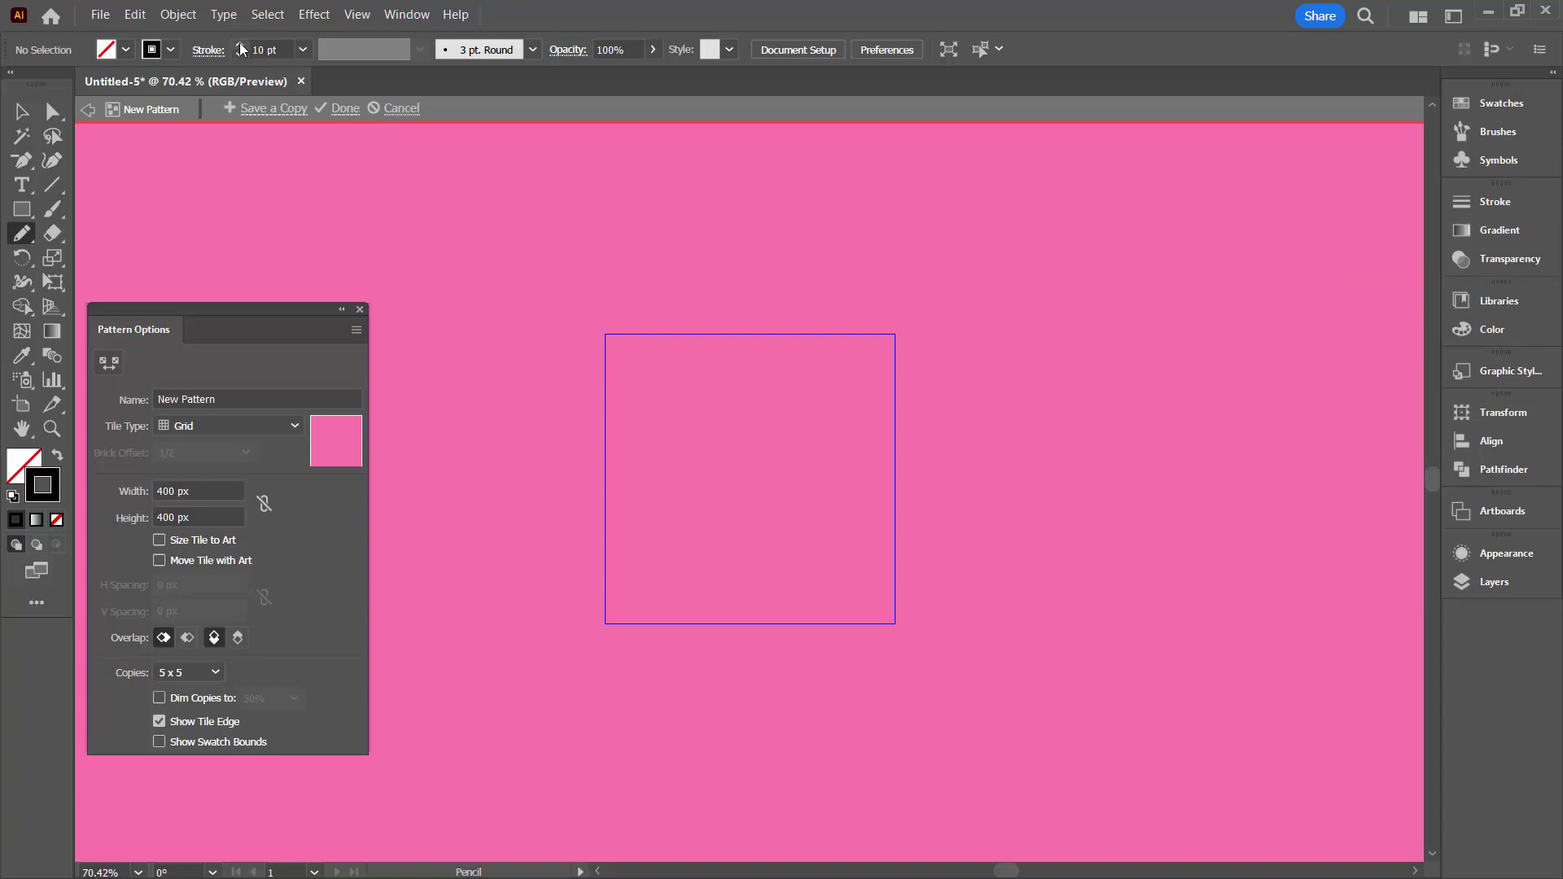
- Set Pencil fidelity to Smooth and zoom the pattern tile to 100%
double_click(22, 234)
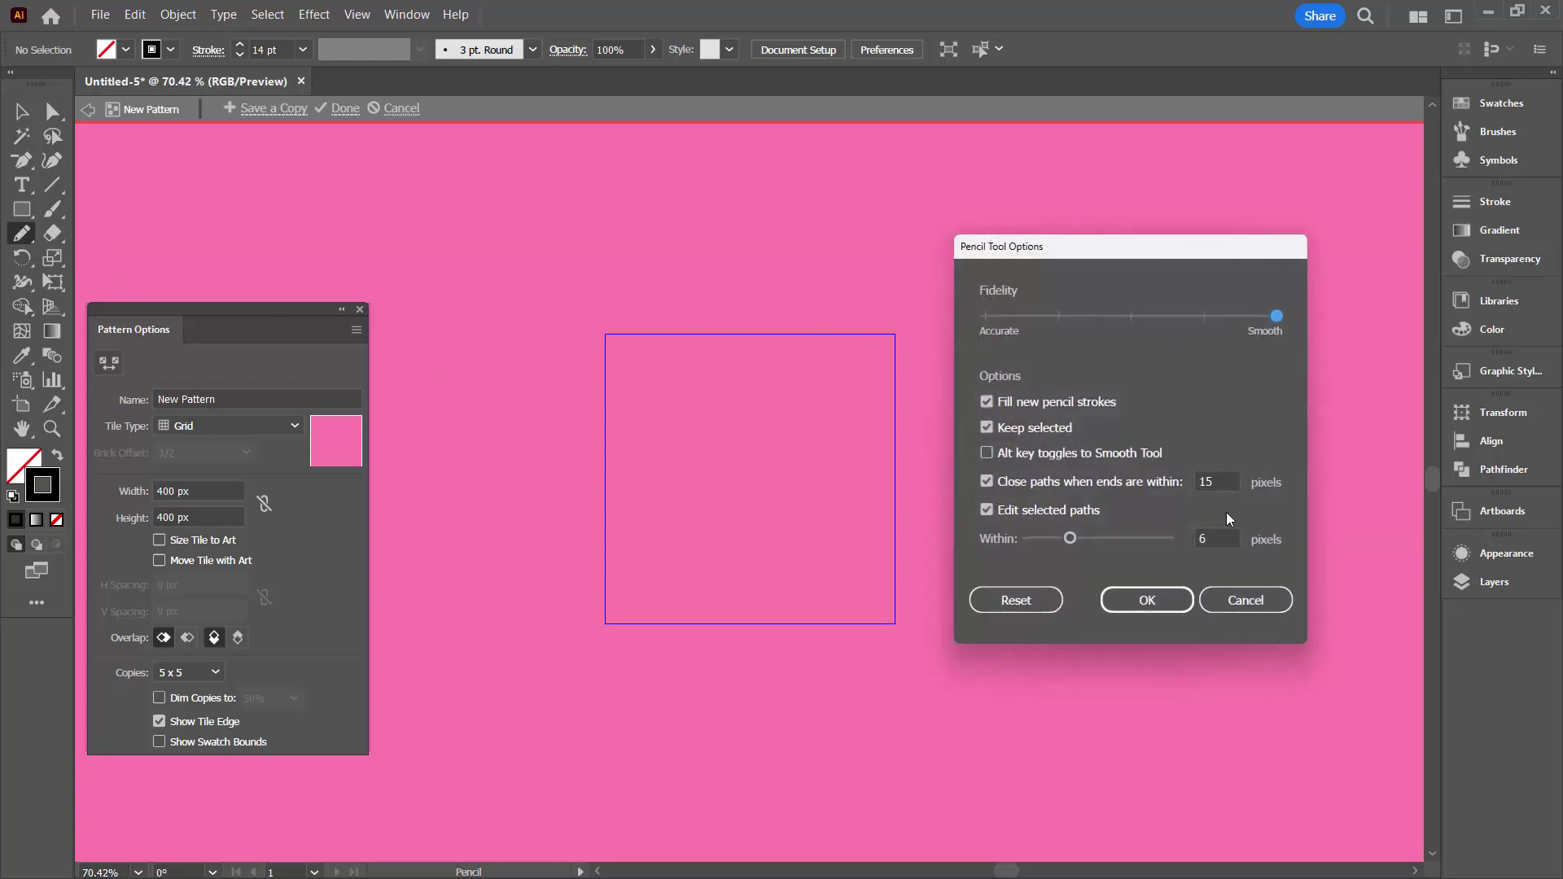
left_click(1164, 598)
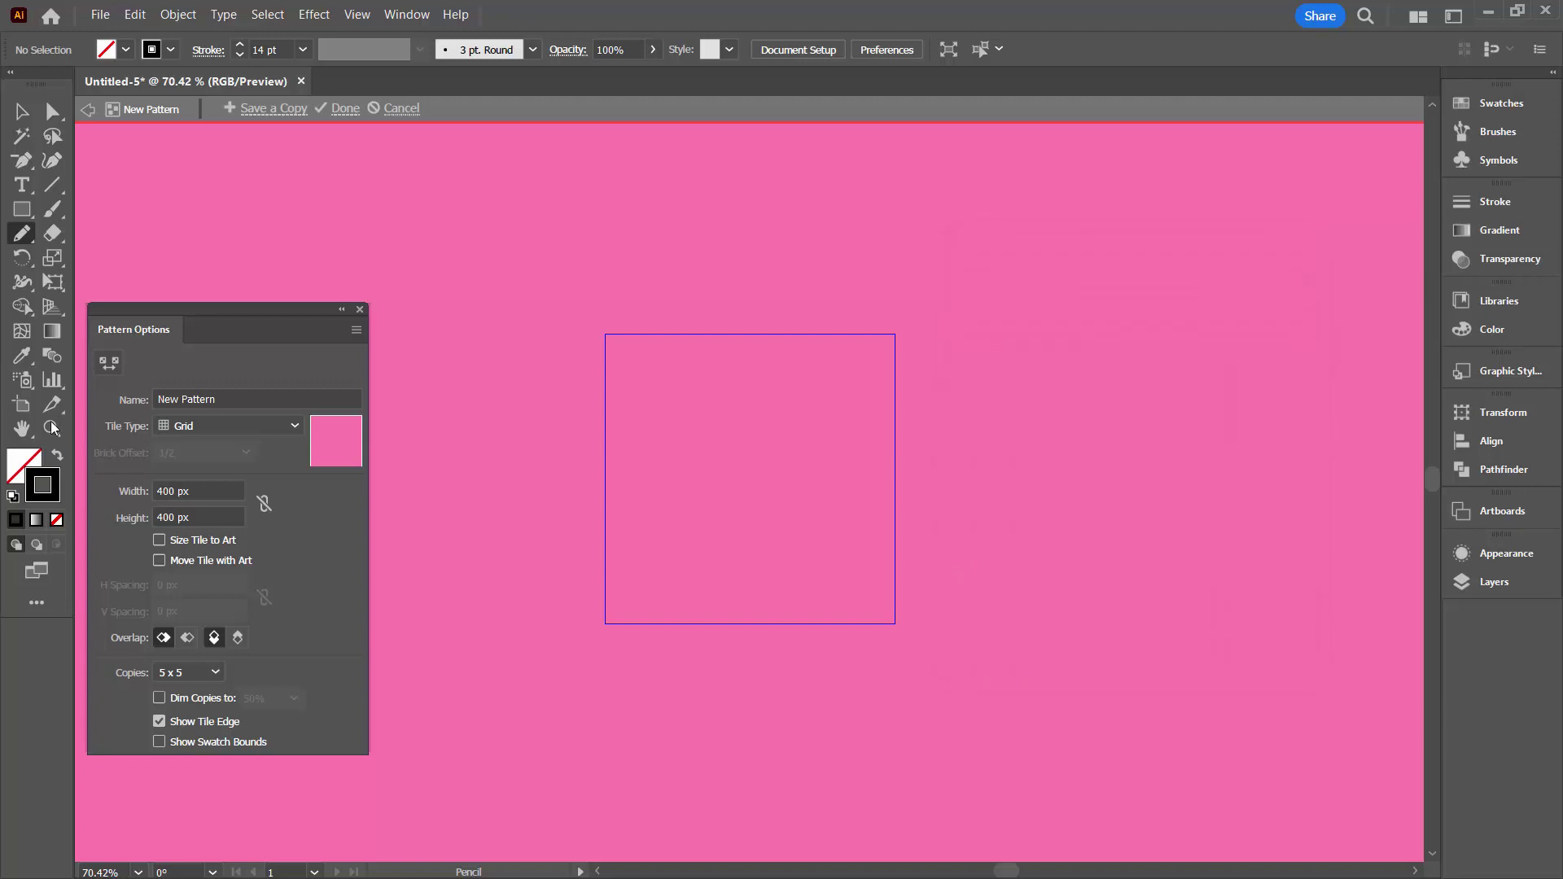
left_click(53, 431)
mouse_move(646, 421)
left_mouse_down()
mouse_move(671, 452)
mouse_move(723, 421)
mouse_move(682, 340)
left_mouse_up()
left_click(670, 448)
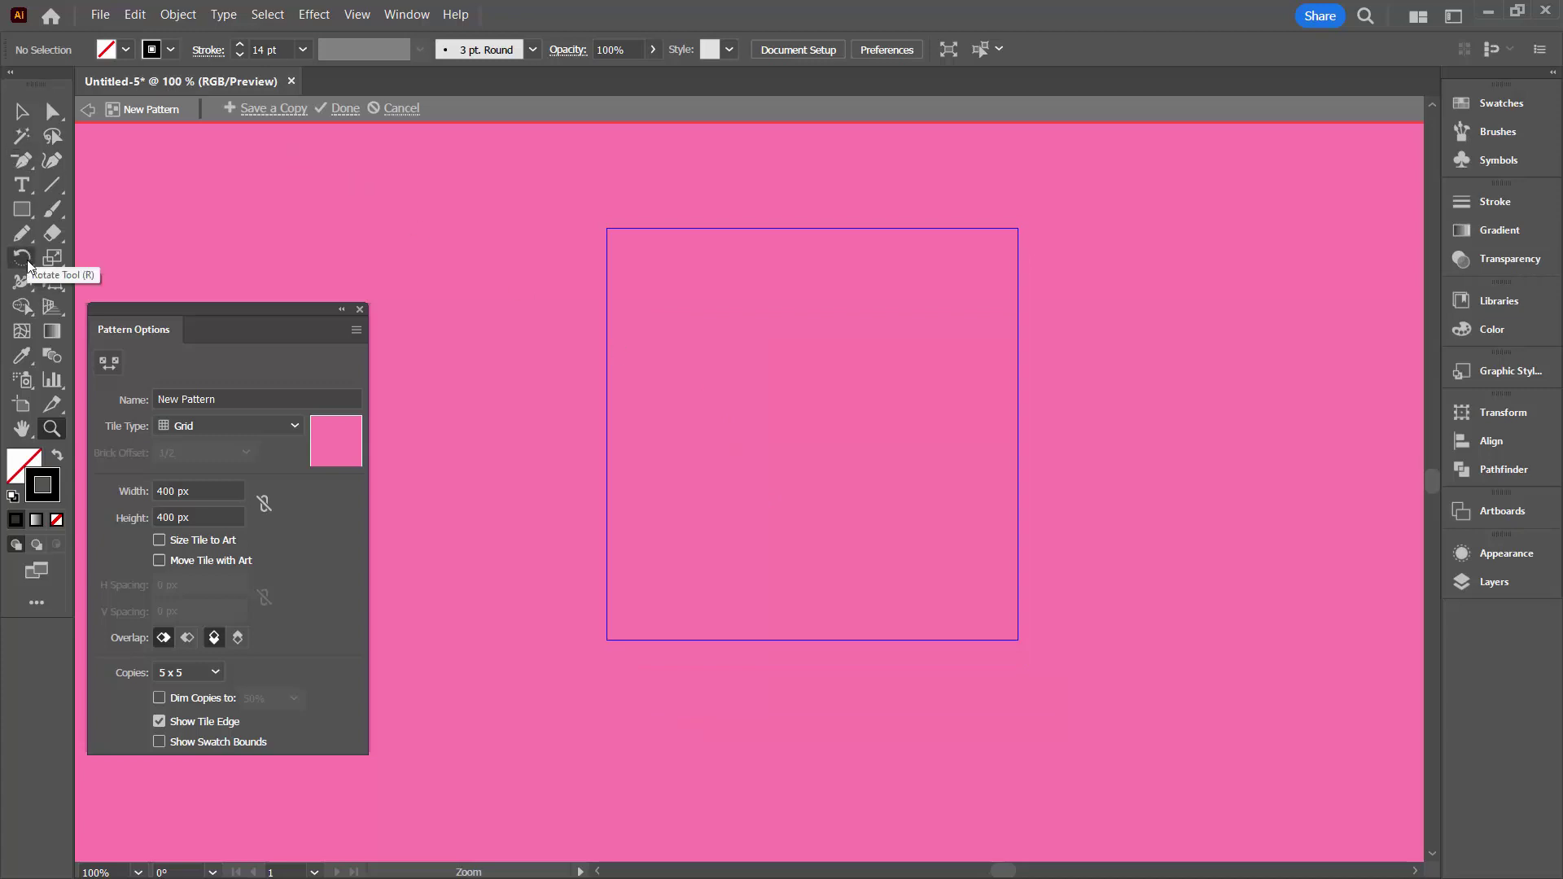
- Draw a wavy black line across the tile with the Pencil and delete two of its anchors
left_click(20, 236)
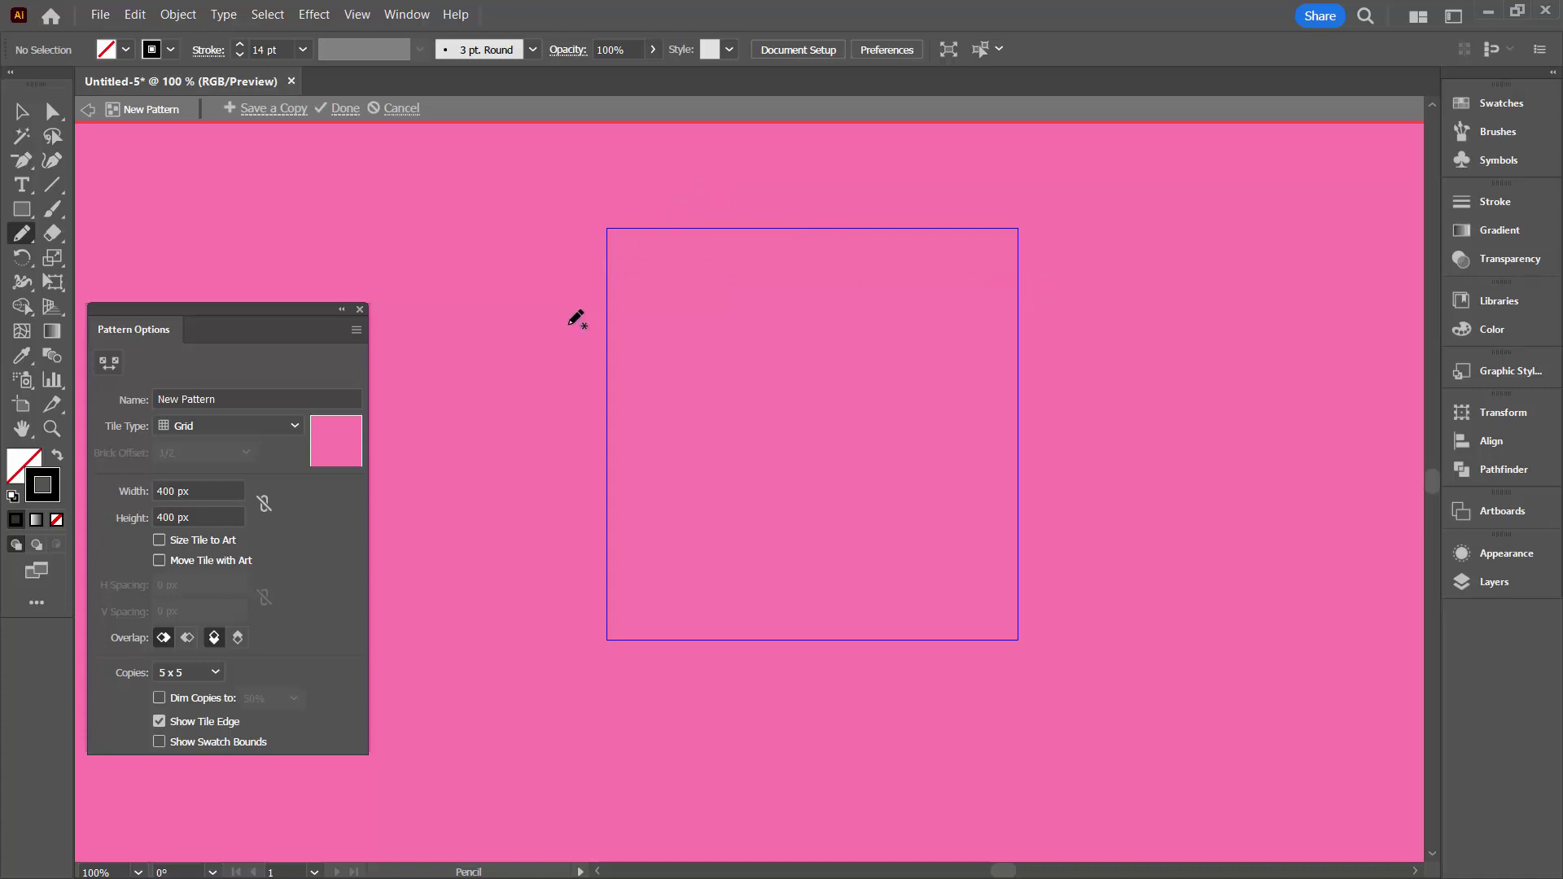
mouse_move(570, 325)
left_mouse_down()
mouse_move(632, 316)
mouse_move(635, 393)
mouse_move(701, 392)
mouse_move(695, 469)
mouse_move(739, 480)
mouse_move(710, 534)
mouse_move(731, 582)
mouse_move(770, 612)
mouse_move(848, 518)
mouse_move(751, 200)
left_mouse_up()
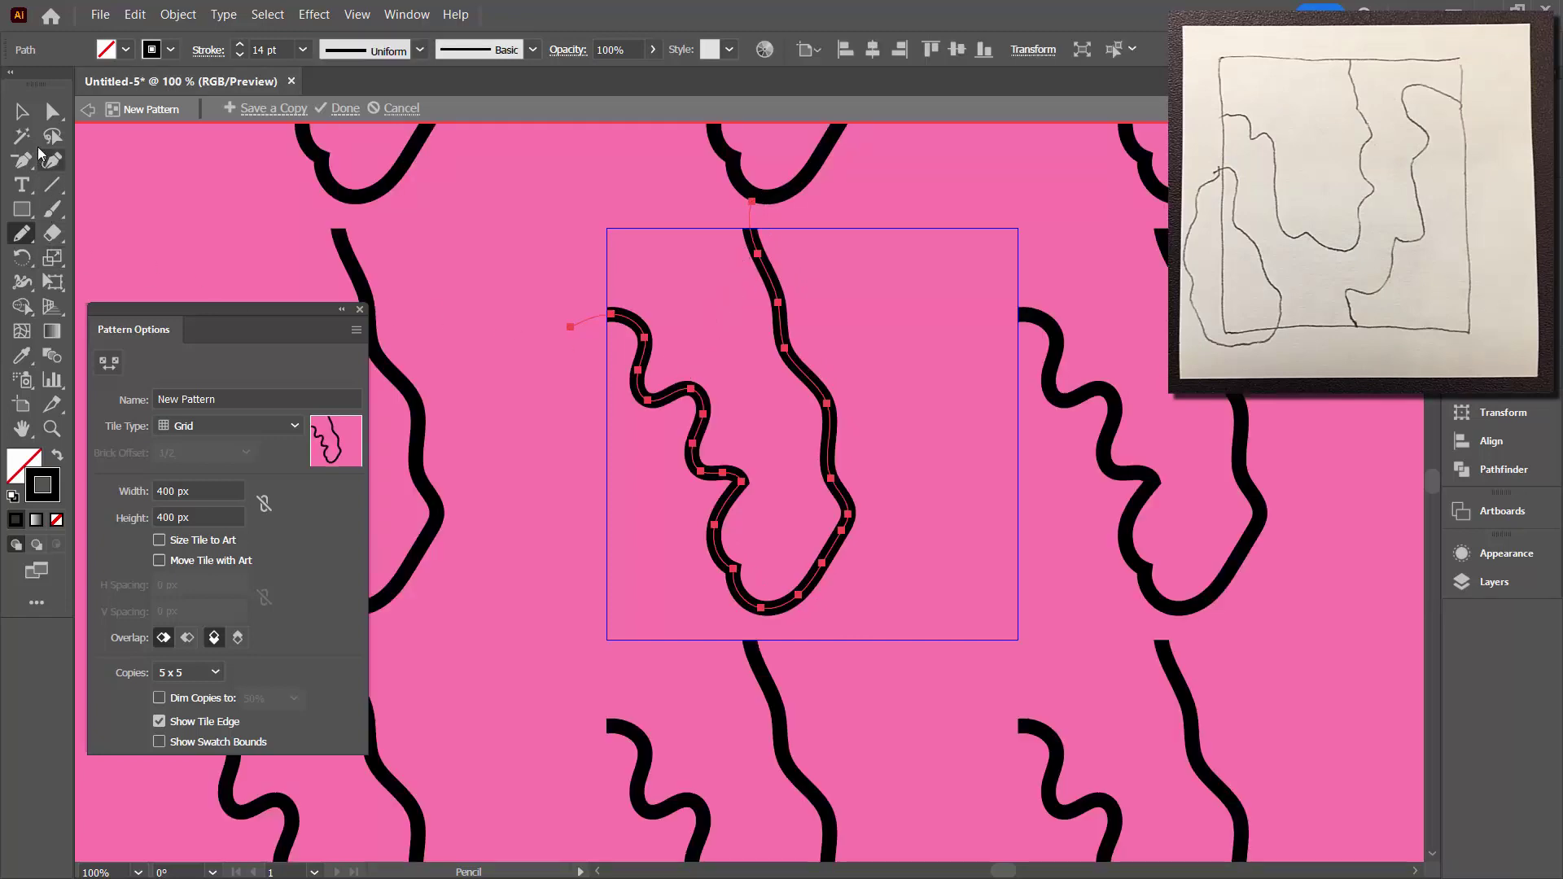
left_click(52, 110)
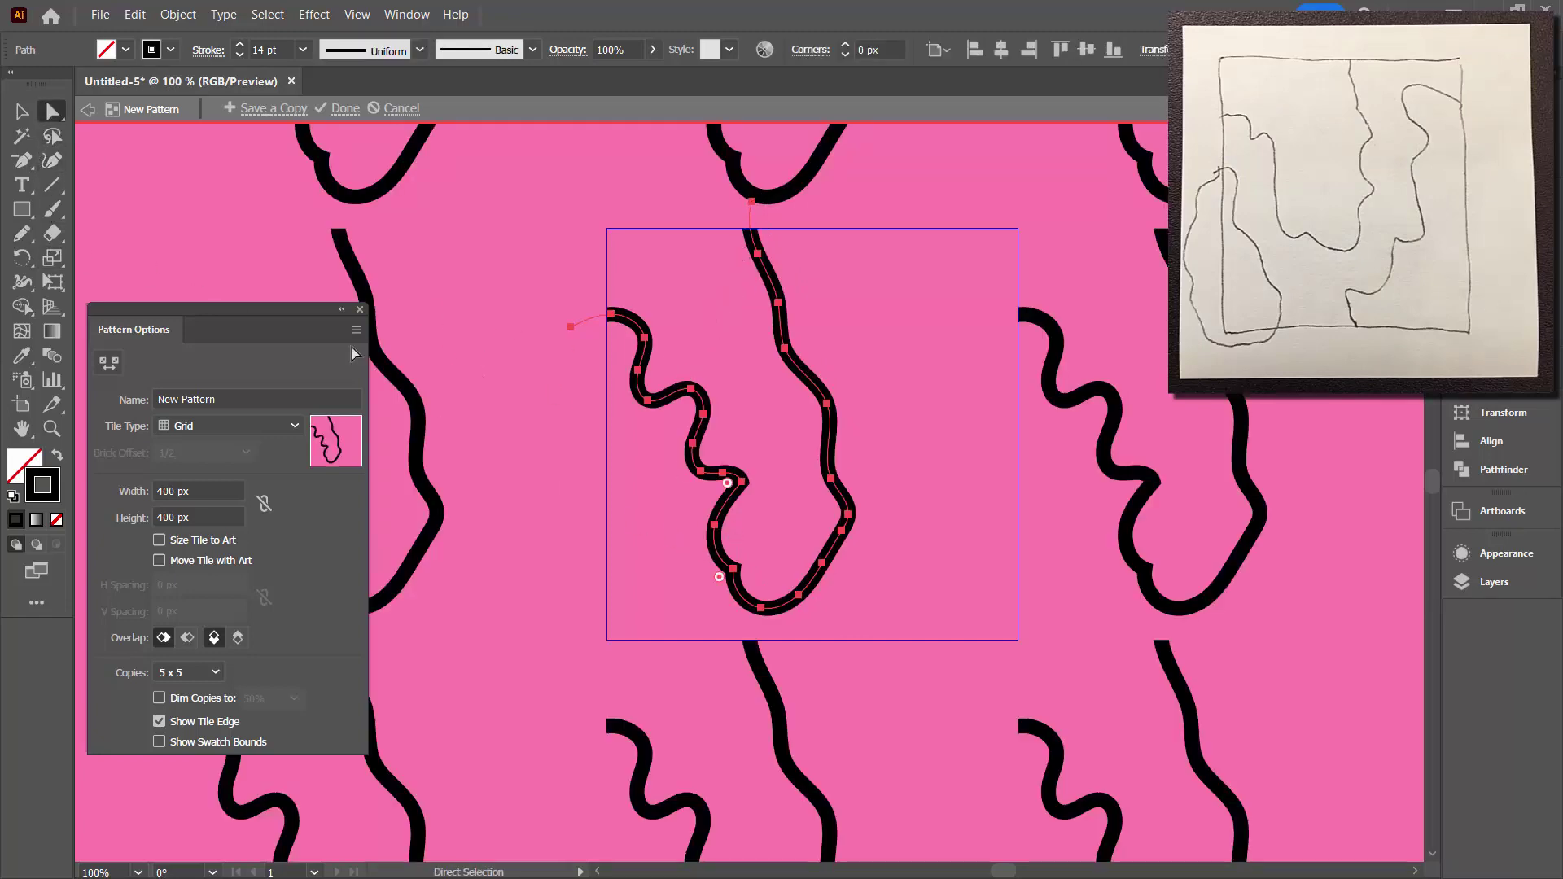
left_click(25, 163)
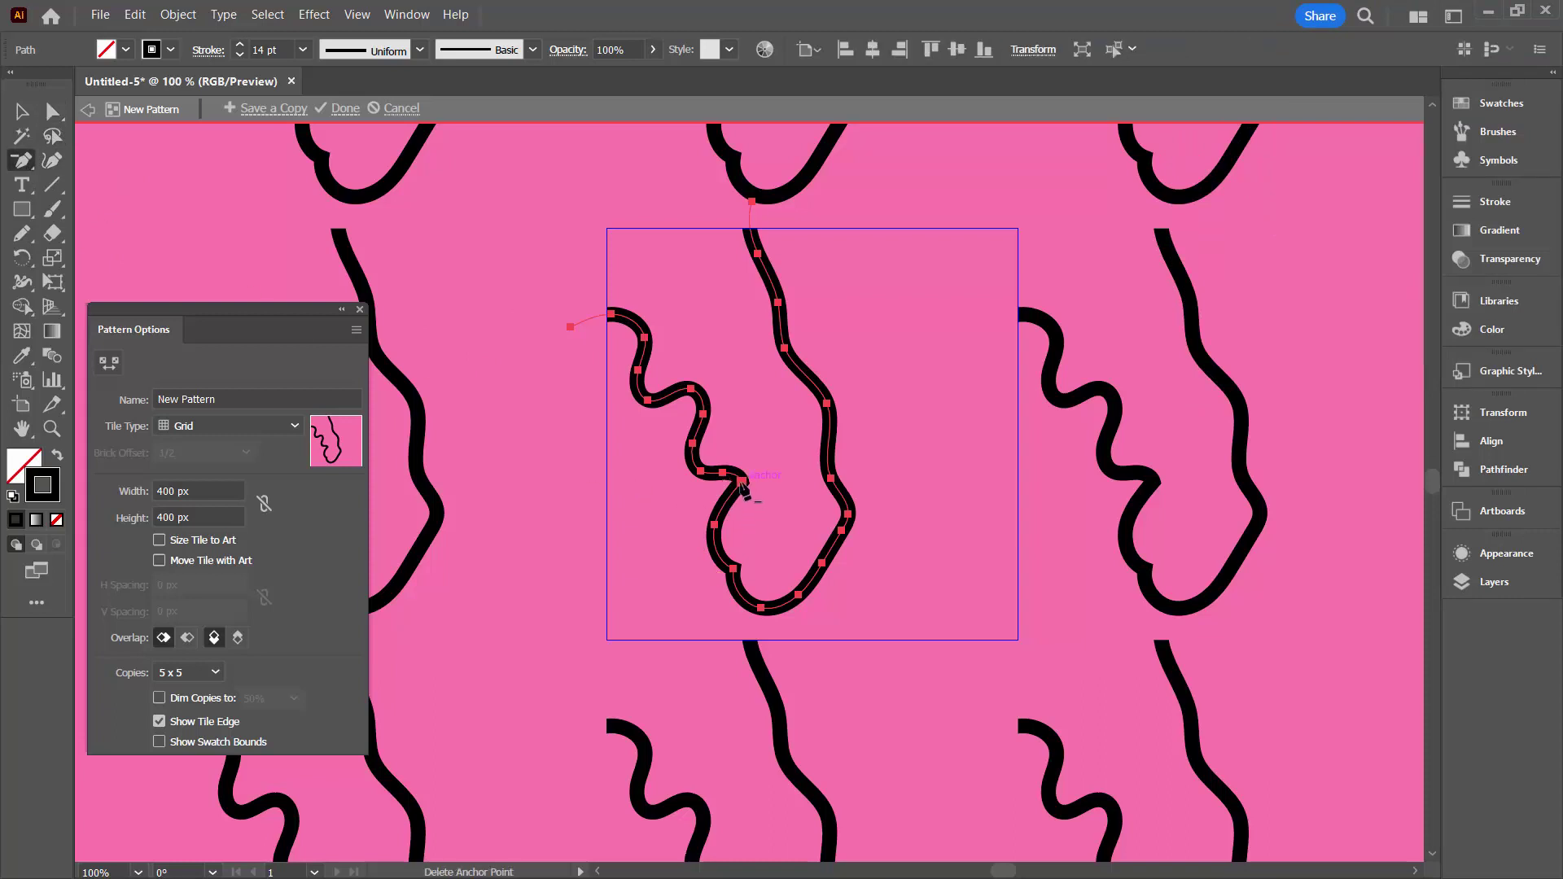
left_click(741, 483)
left_click(733, 568)
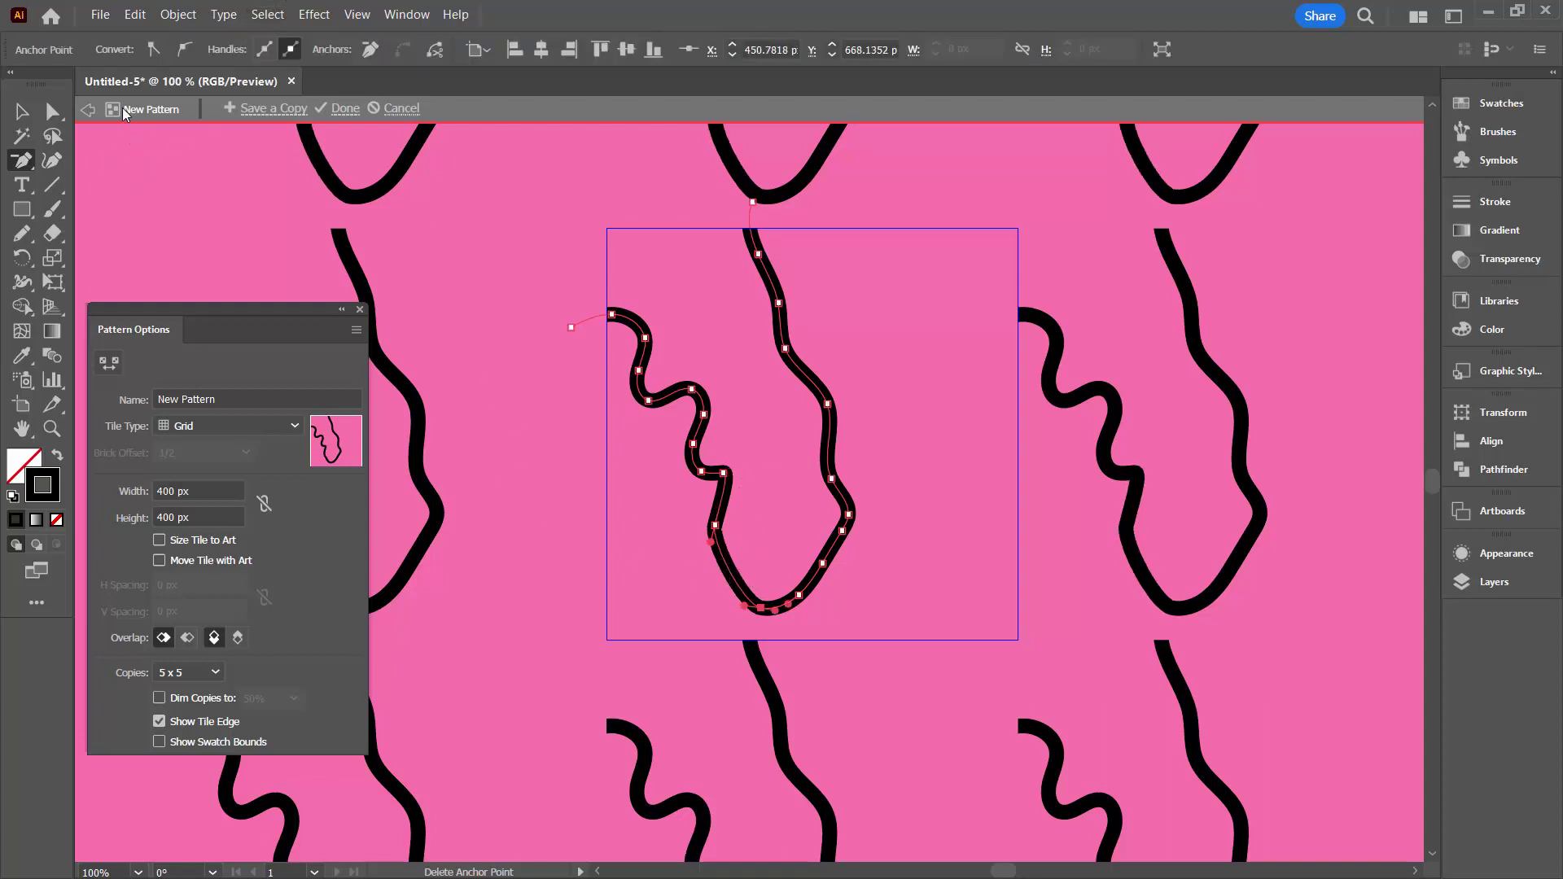
- Simplify the wavy line with 0° corner angle and 100% curve, leaving 20 anchors
left_click(21, 111)
left_click(670, 401)
left_click(177, 15)
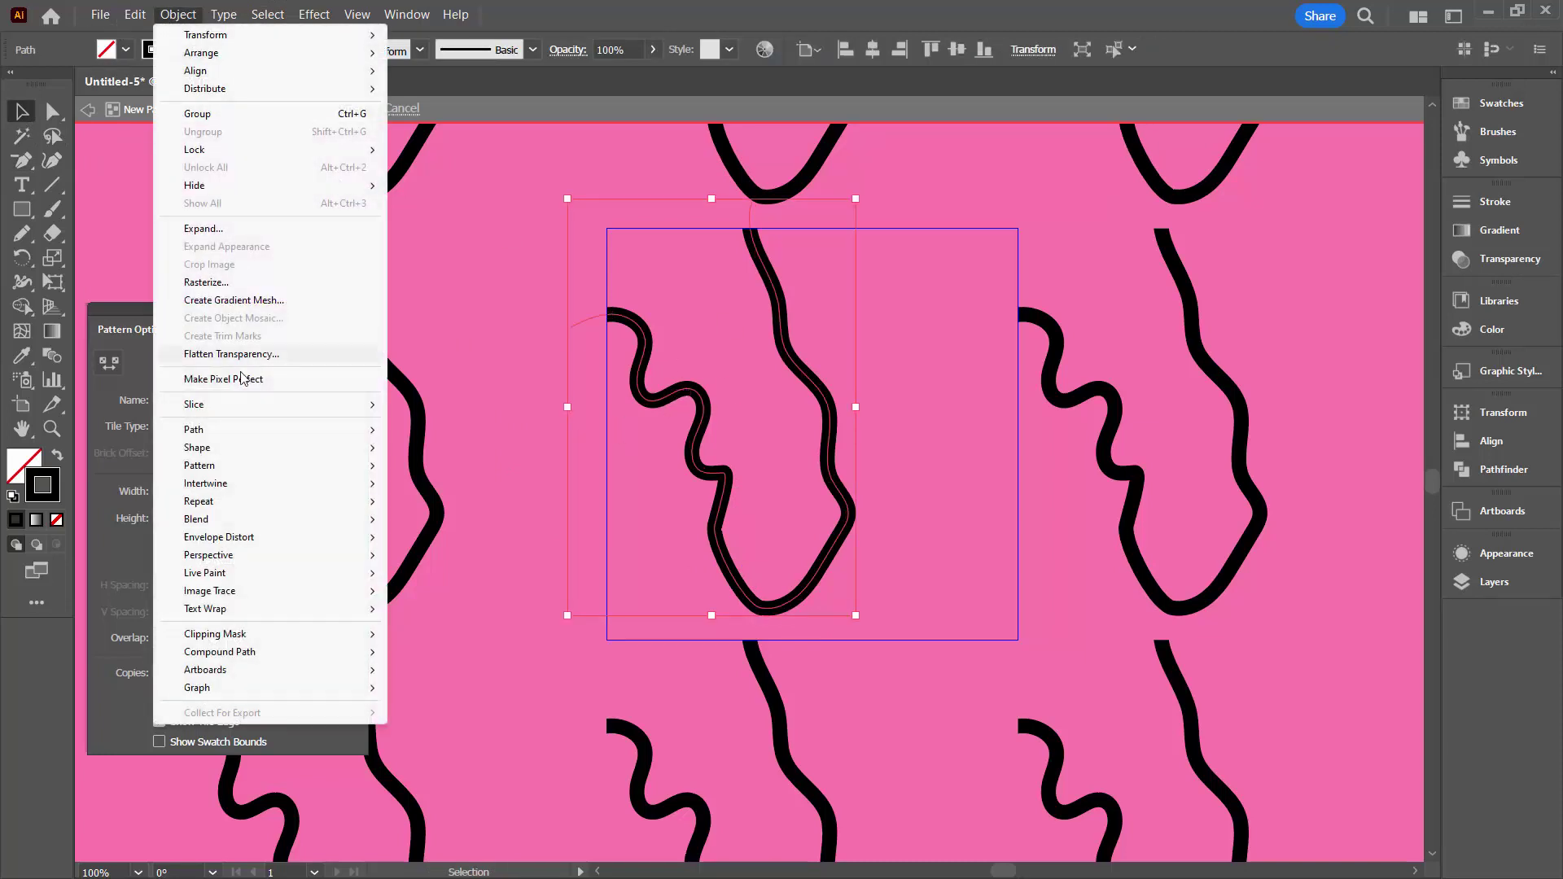
mouse_move(246, 429)
left_click(463, 534)
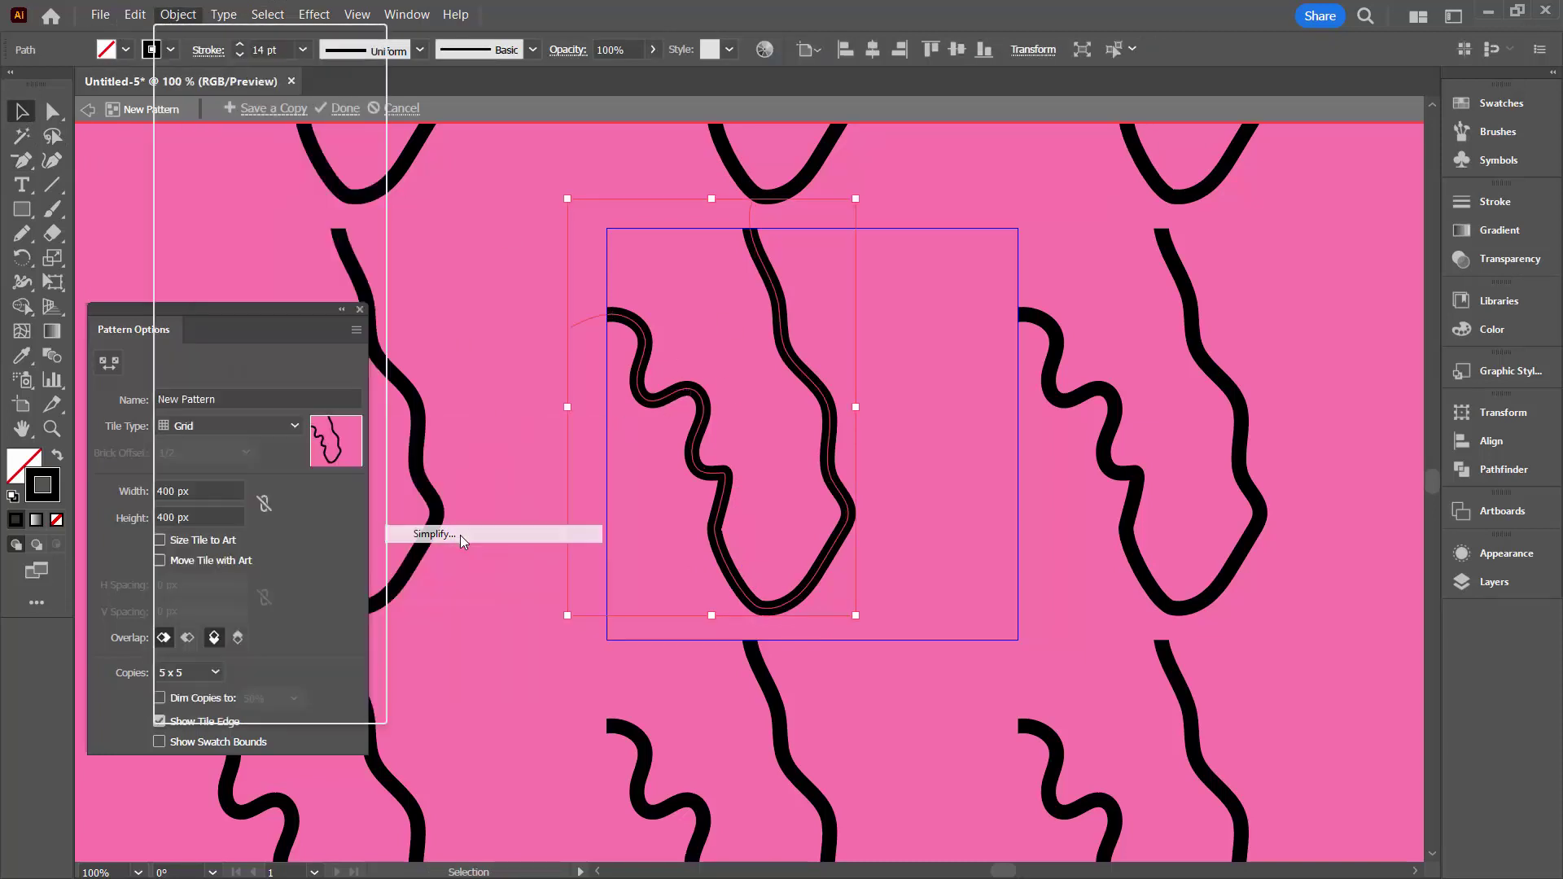
left_click(854, 502)
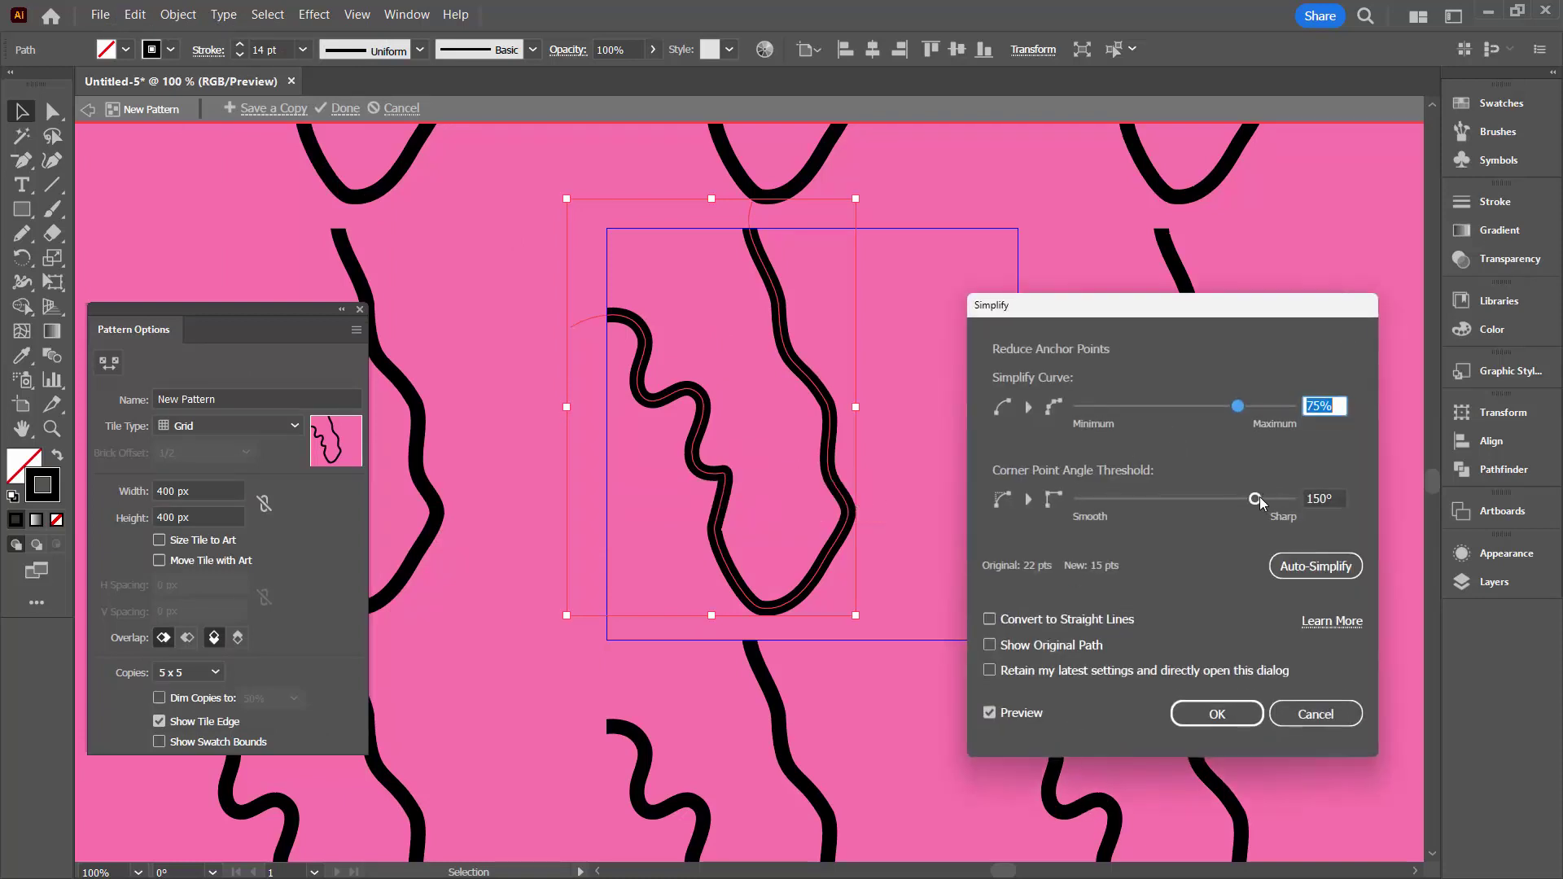
left_click_drag(1254, 498, 1051, 512)
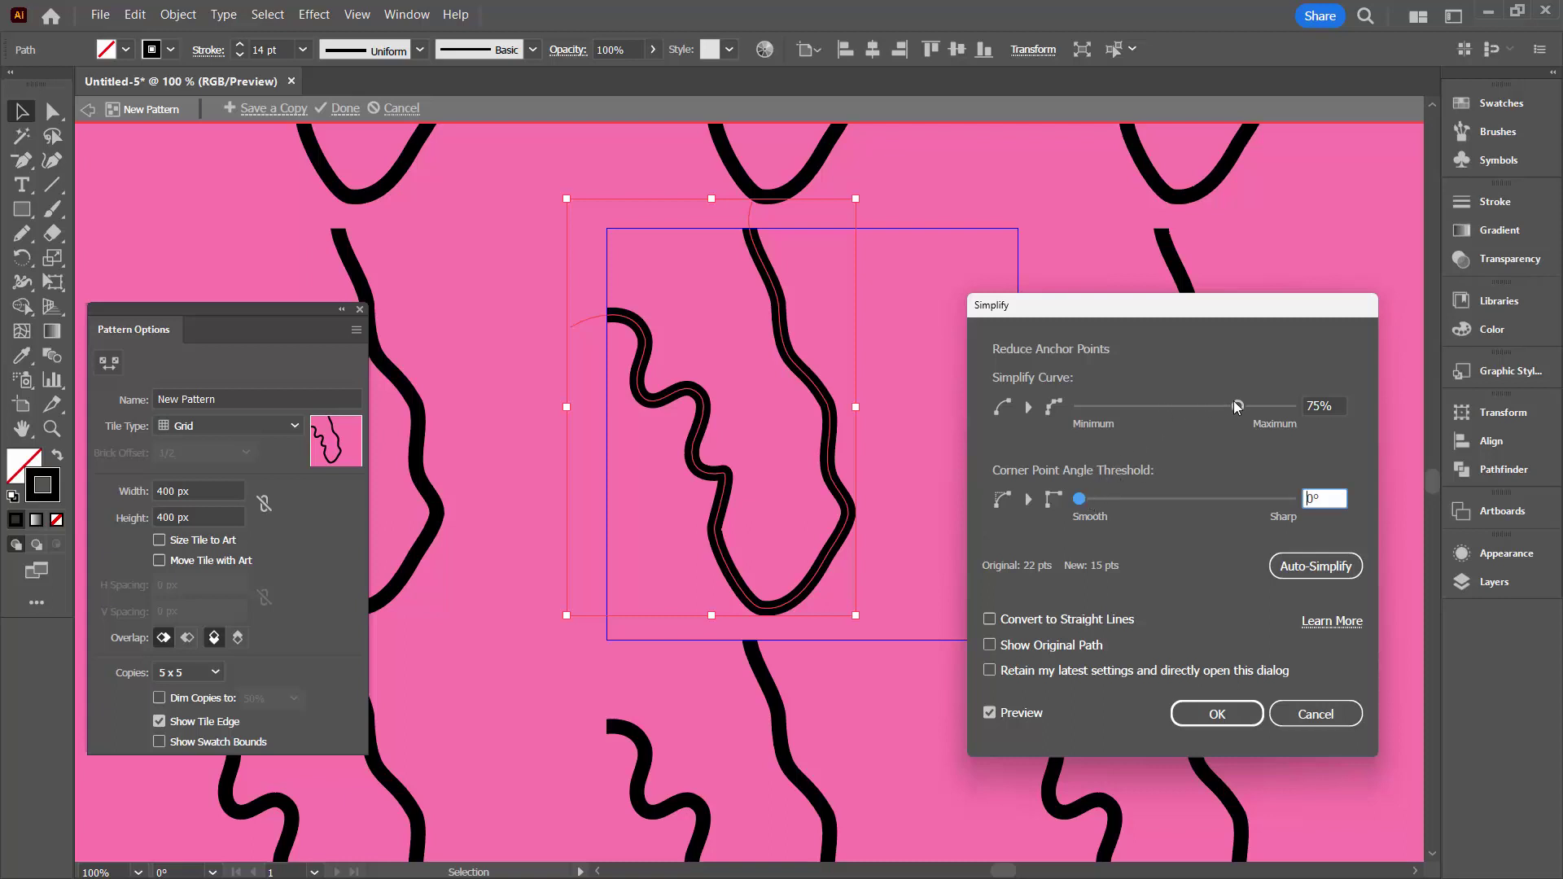
left_click_drag(1235, 405, 1296, 406)
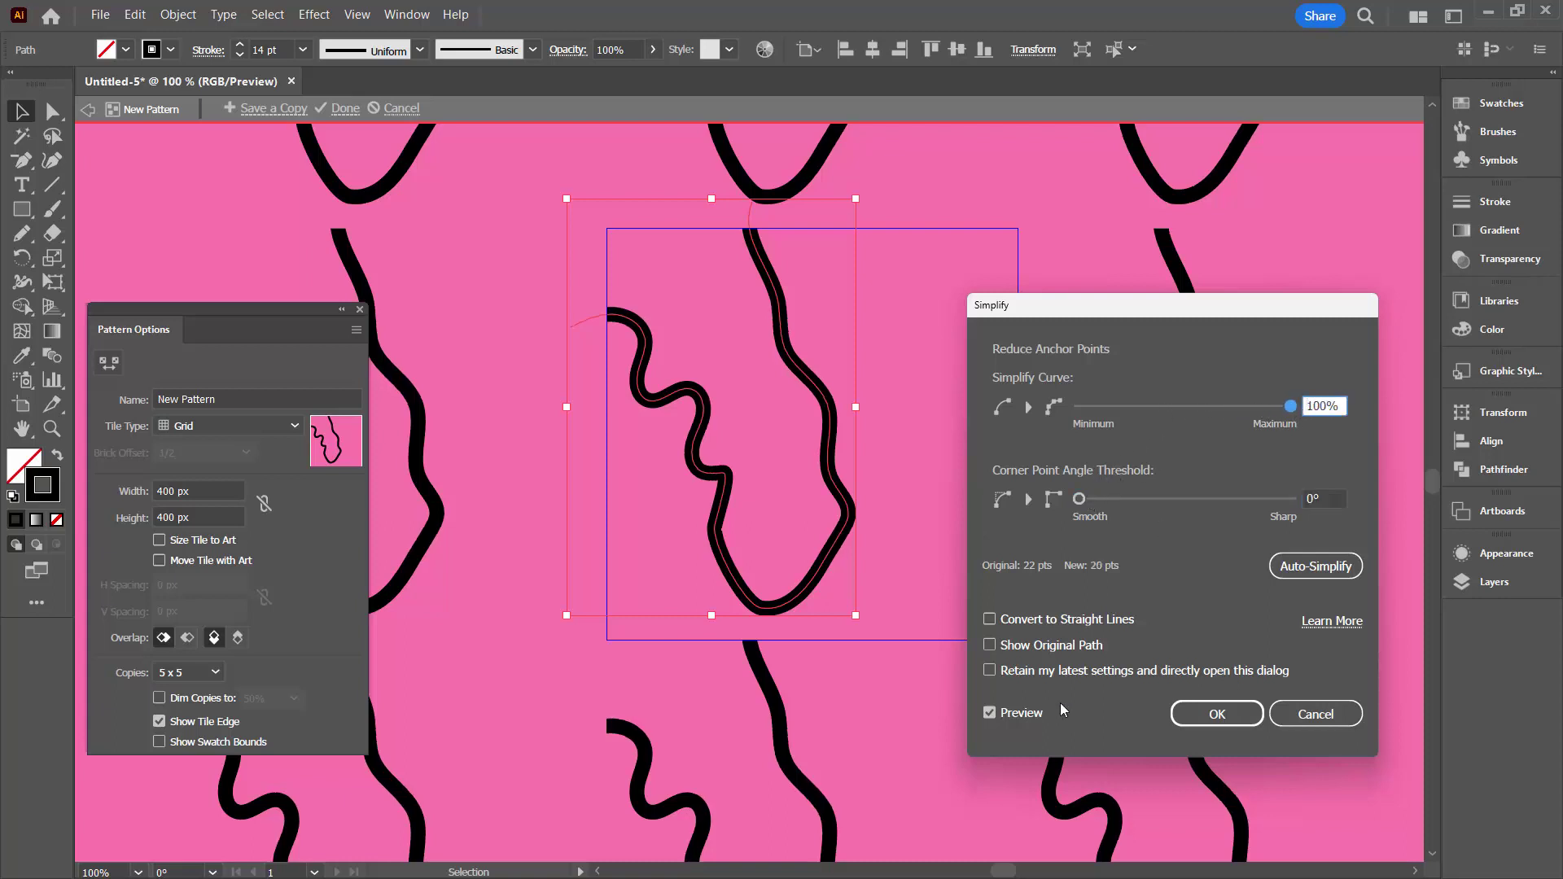
left_click(988, 713)
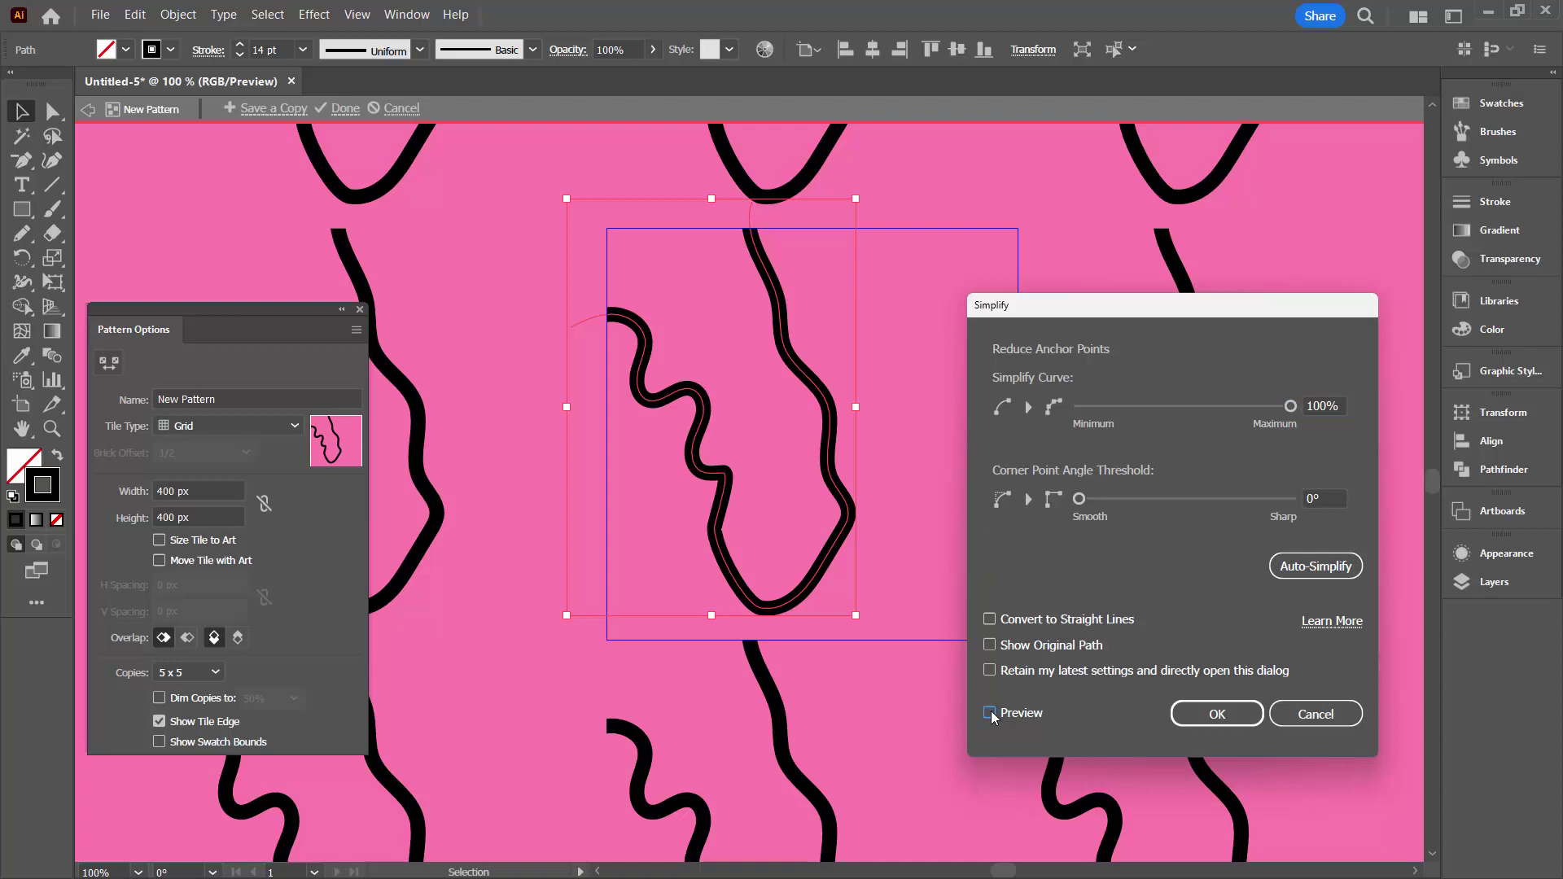
left_click(989, 714)
left_click(1204, 715)
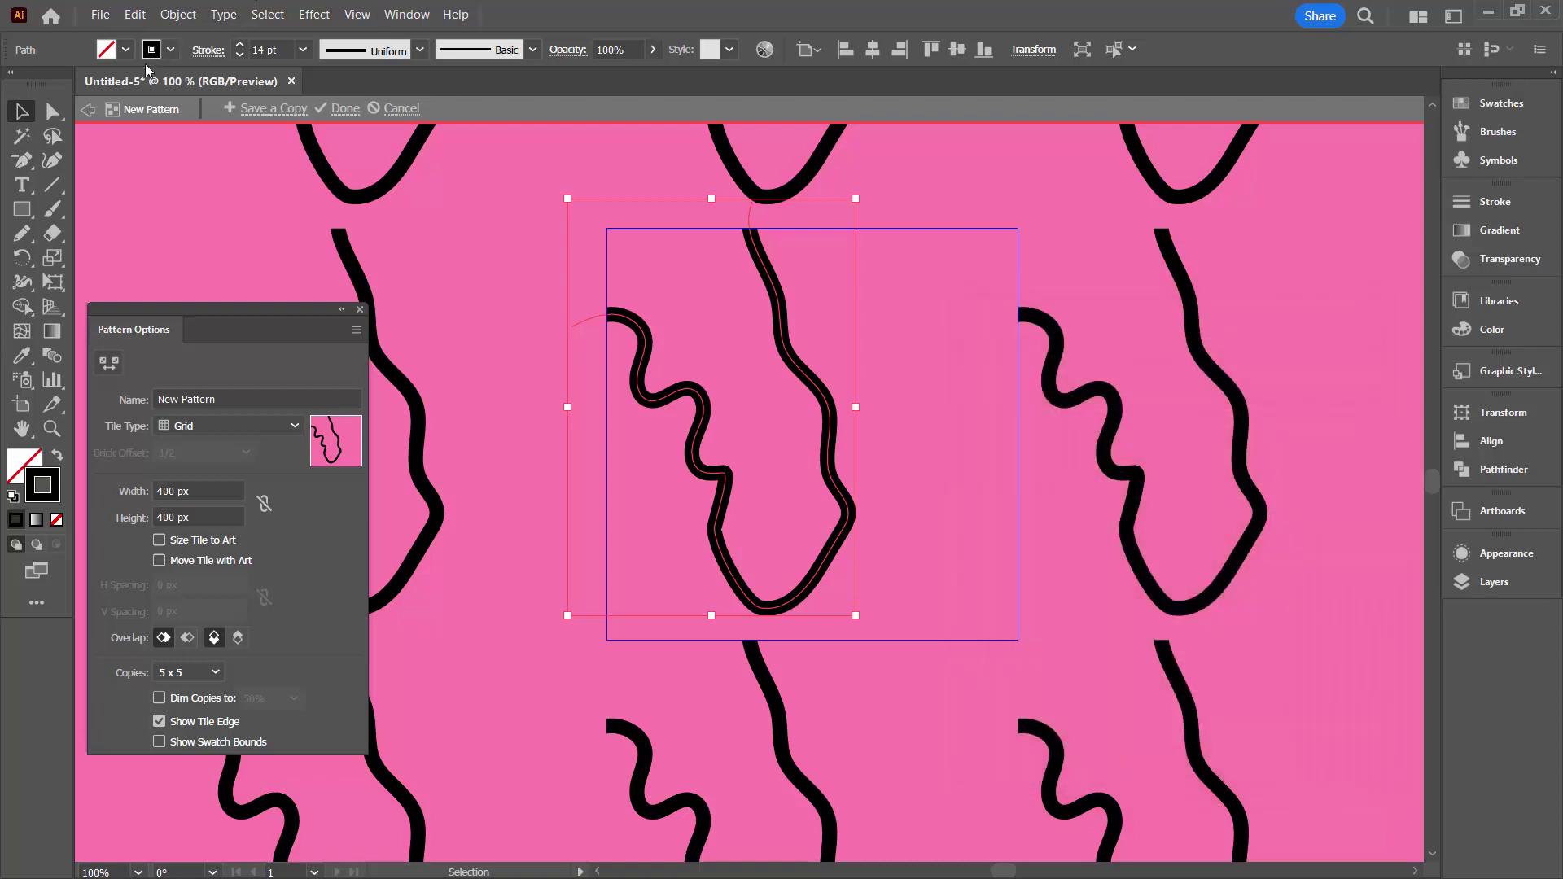
- Smooth the wavy line's lower bends and left wiggle with the Smooth tool
left_click(22, 233)
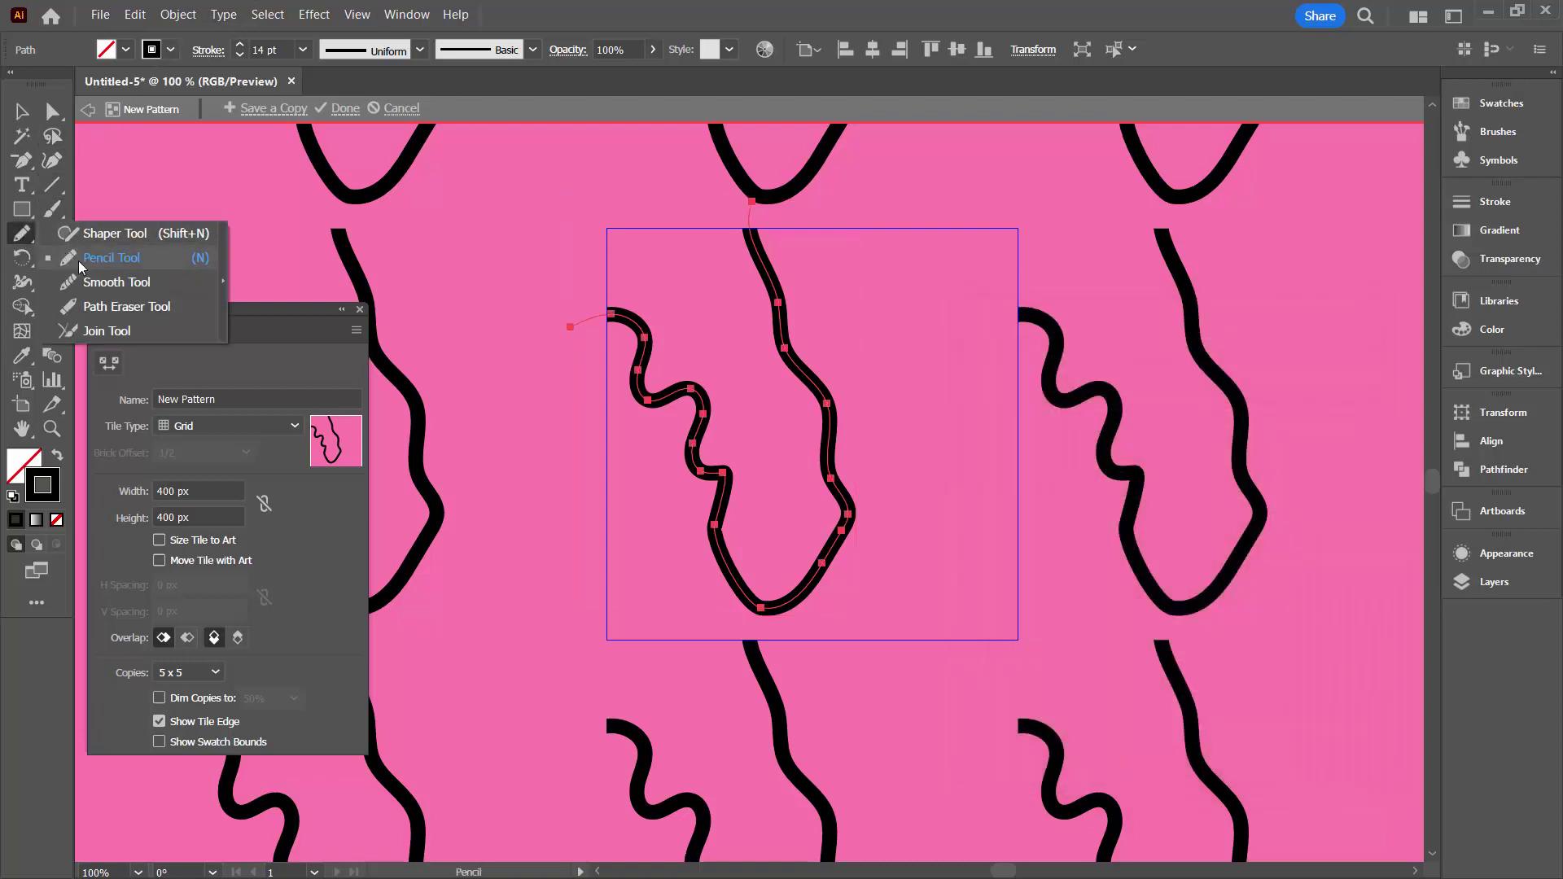
left_click(93, 283)
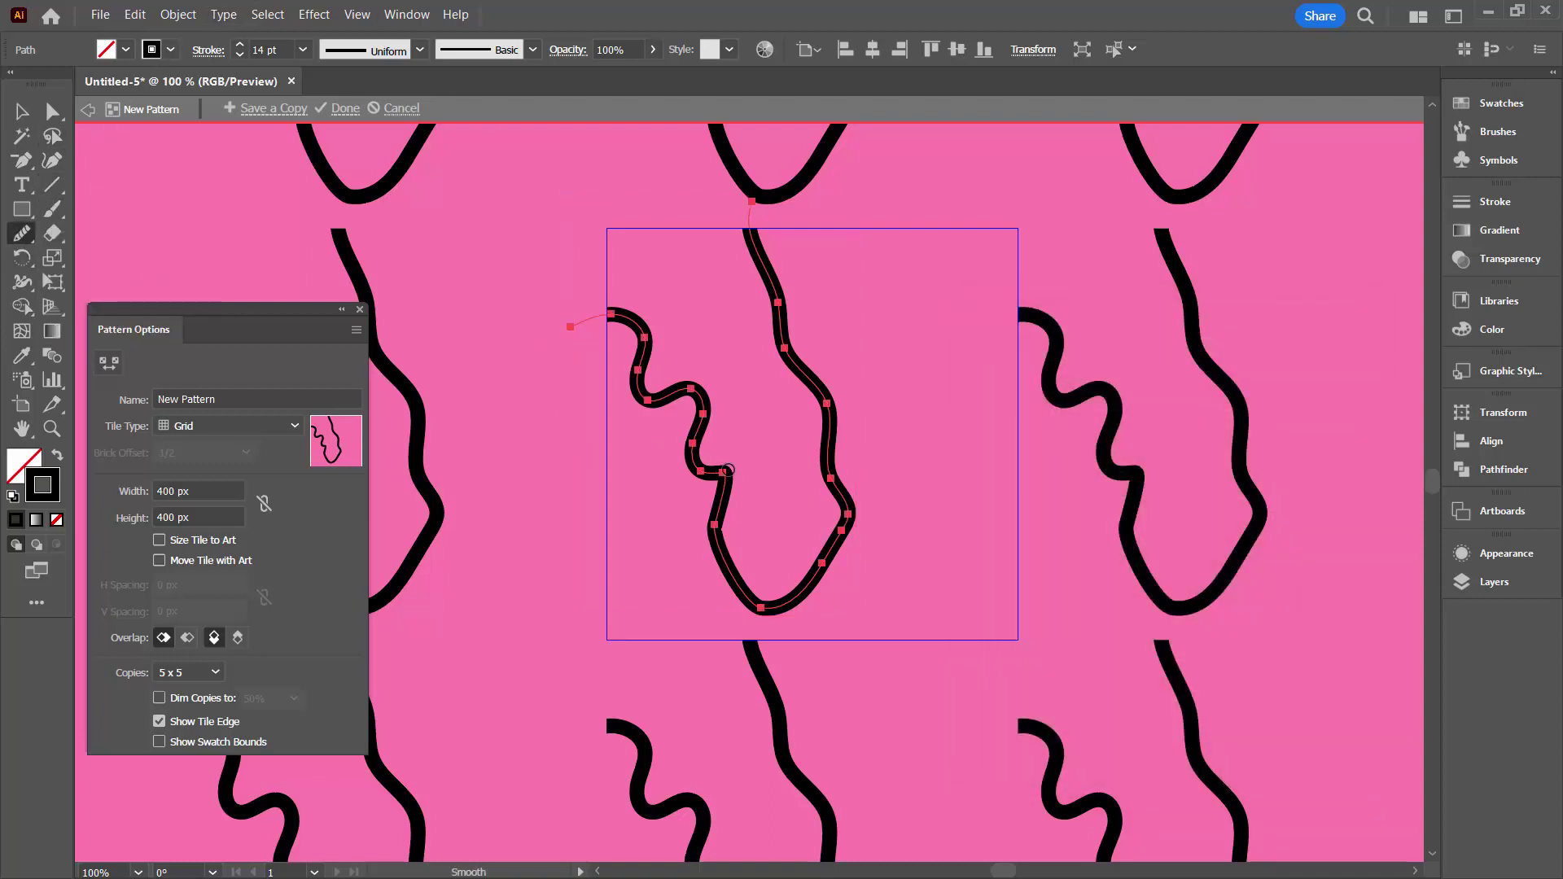
left_click_drag(727, 471, 721, 562)
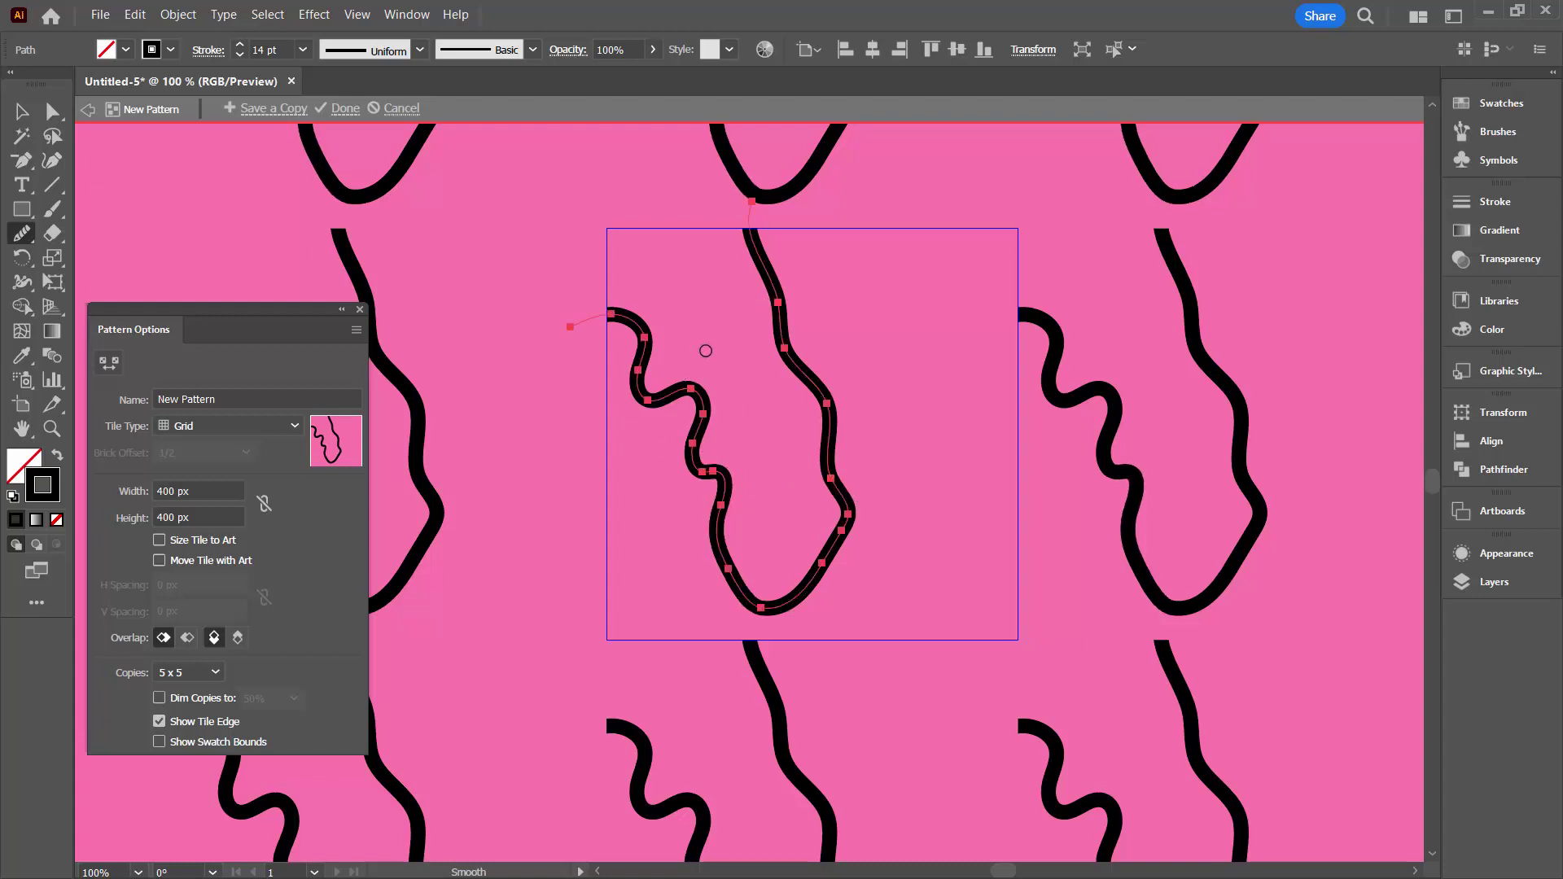
left_click_drag(691, 381, 729, 525)
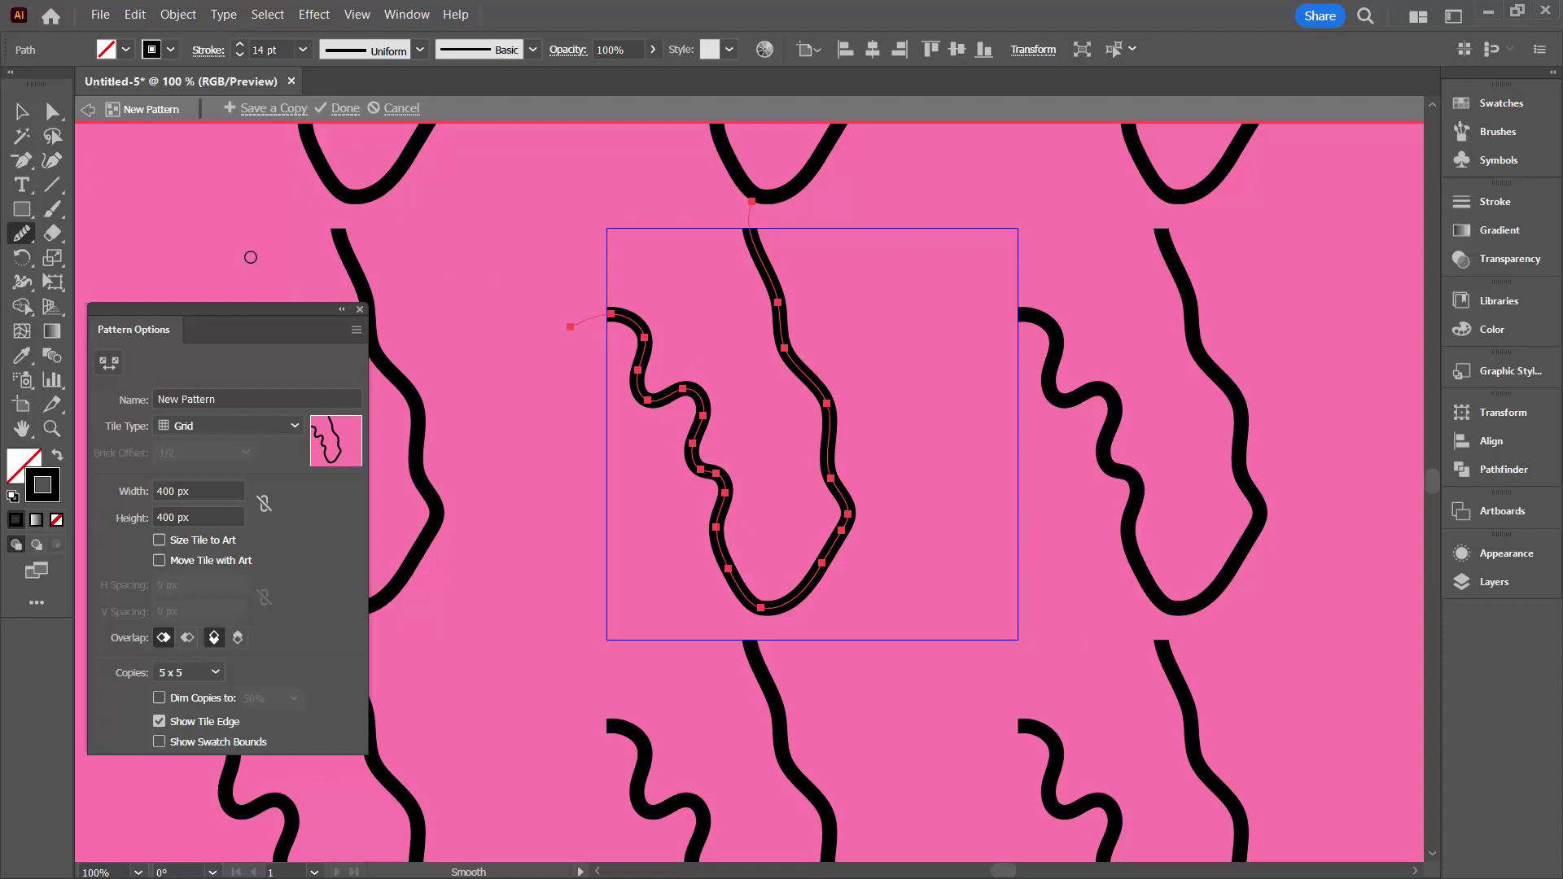
left_click(19, 114)
left_click(499, 362)
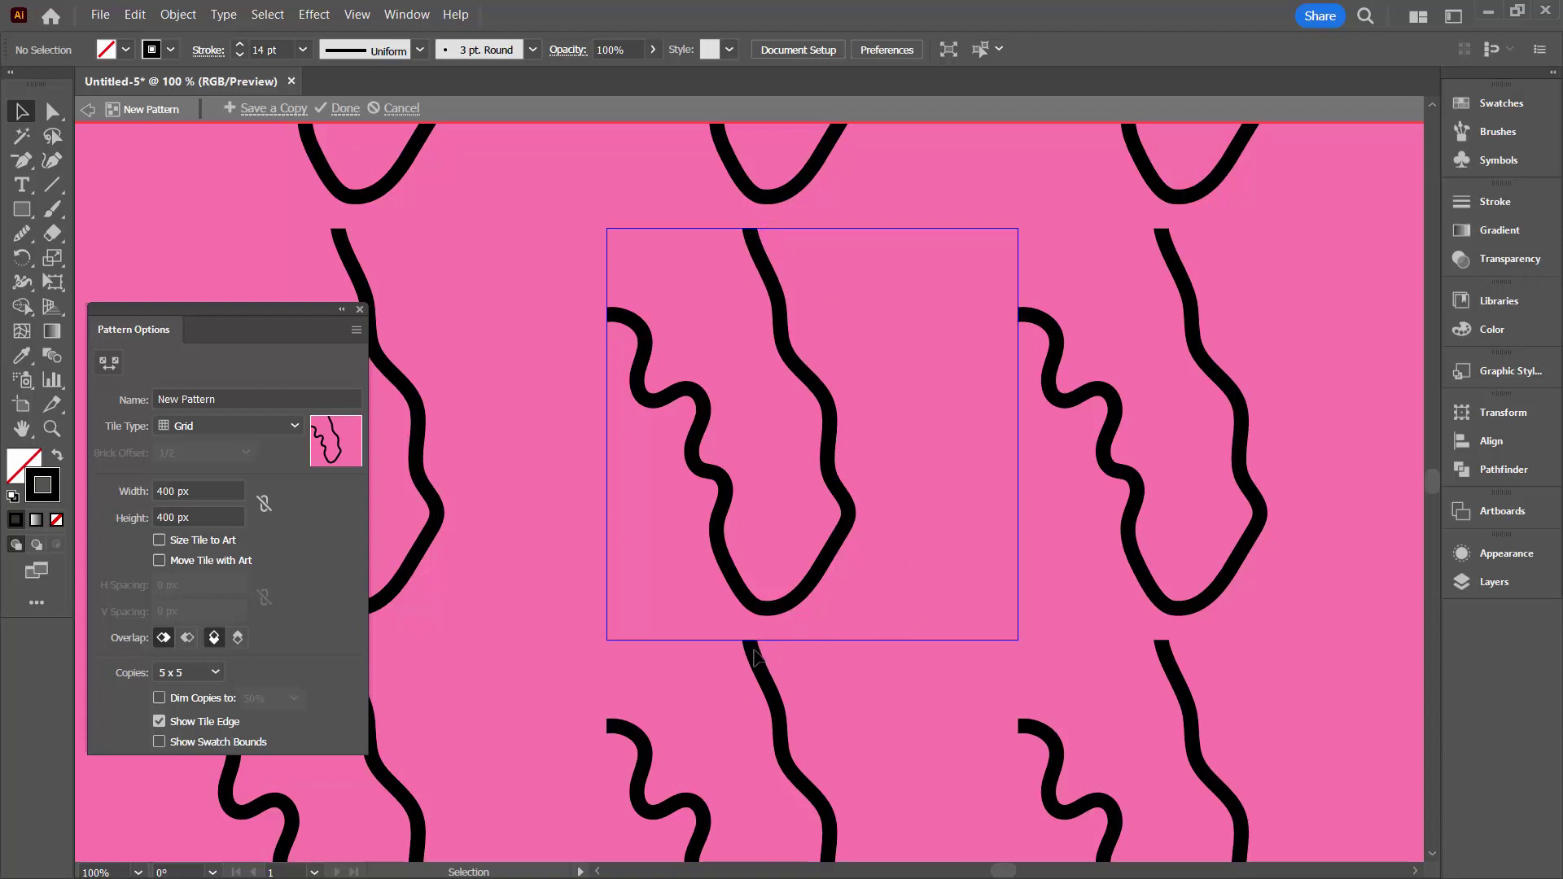
- Squash the wavy line to about 364 px tall, keeping the tile at 400 px
left_click(768, 606)
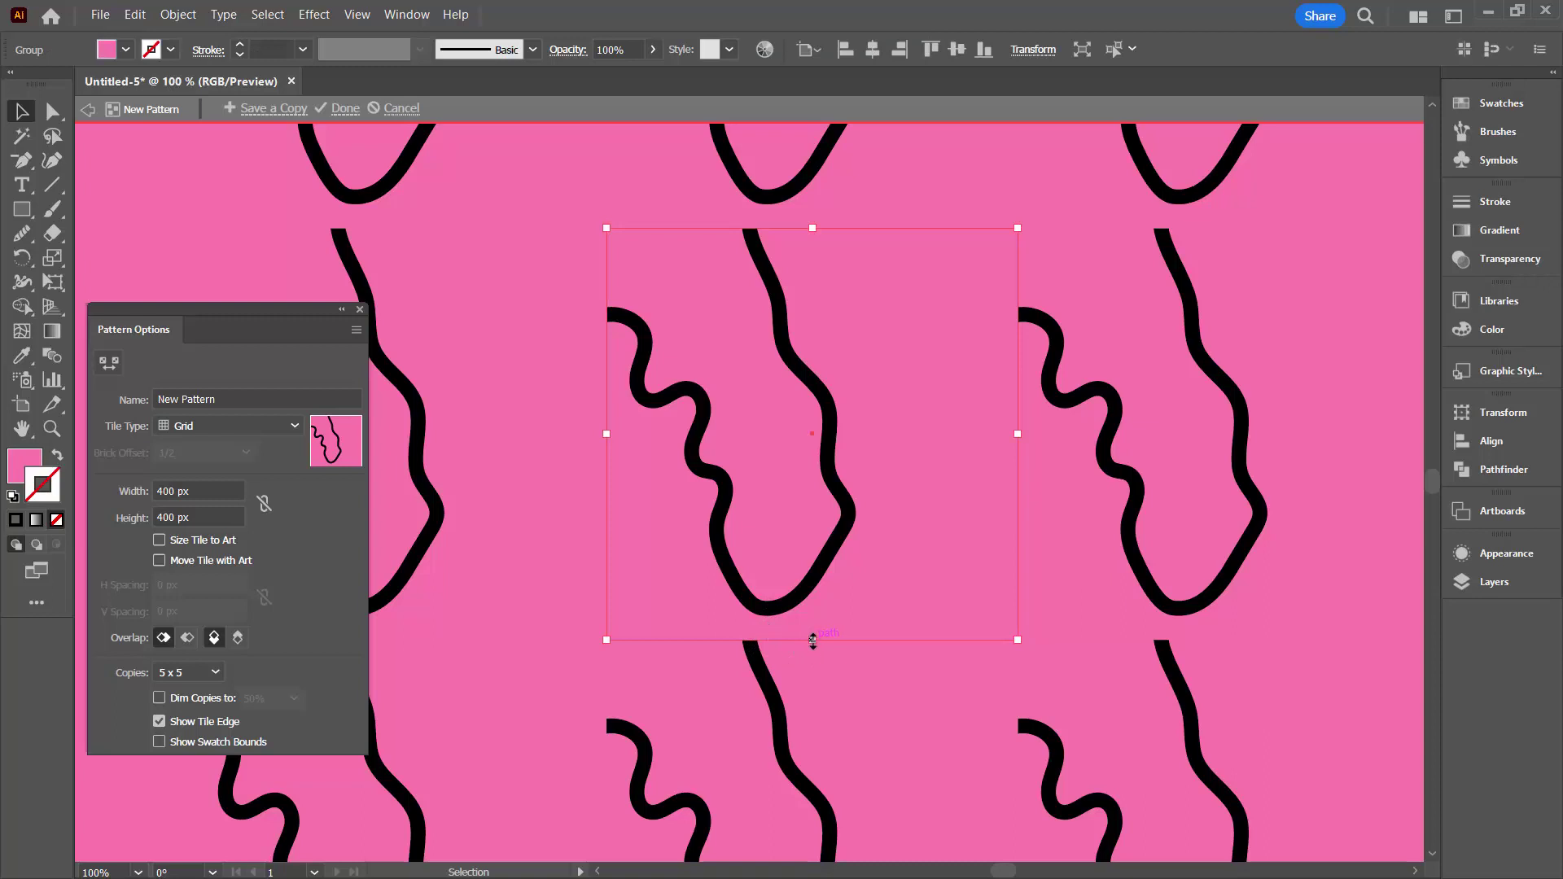
mouse_move(811, 640)
left_mouse_down()
mouse_move(765, 627)
mouse_move(806, 639)
left_mouse_up()
left_click(800, 602)
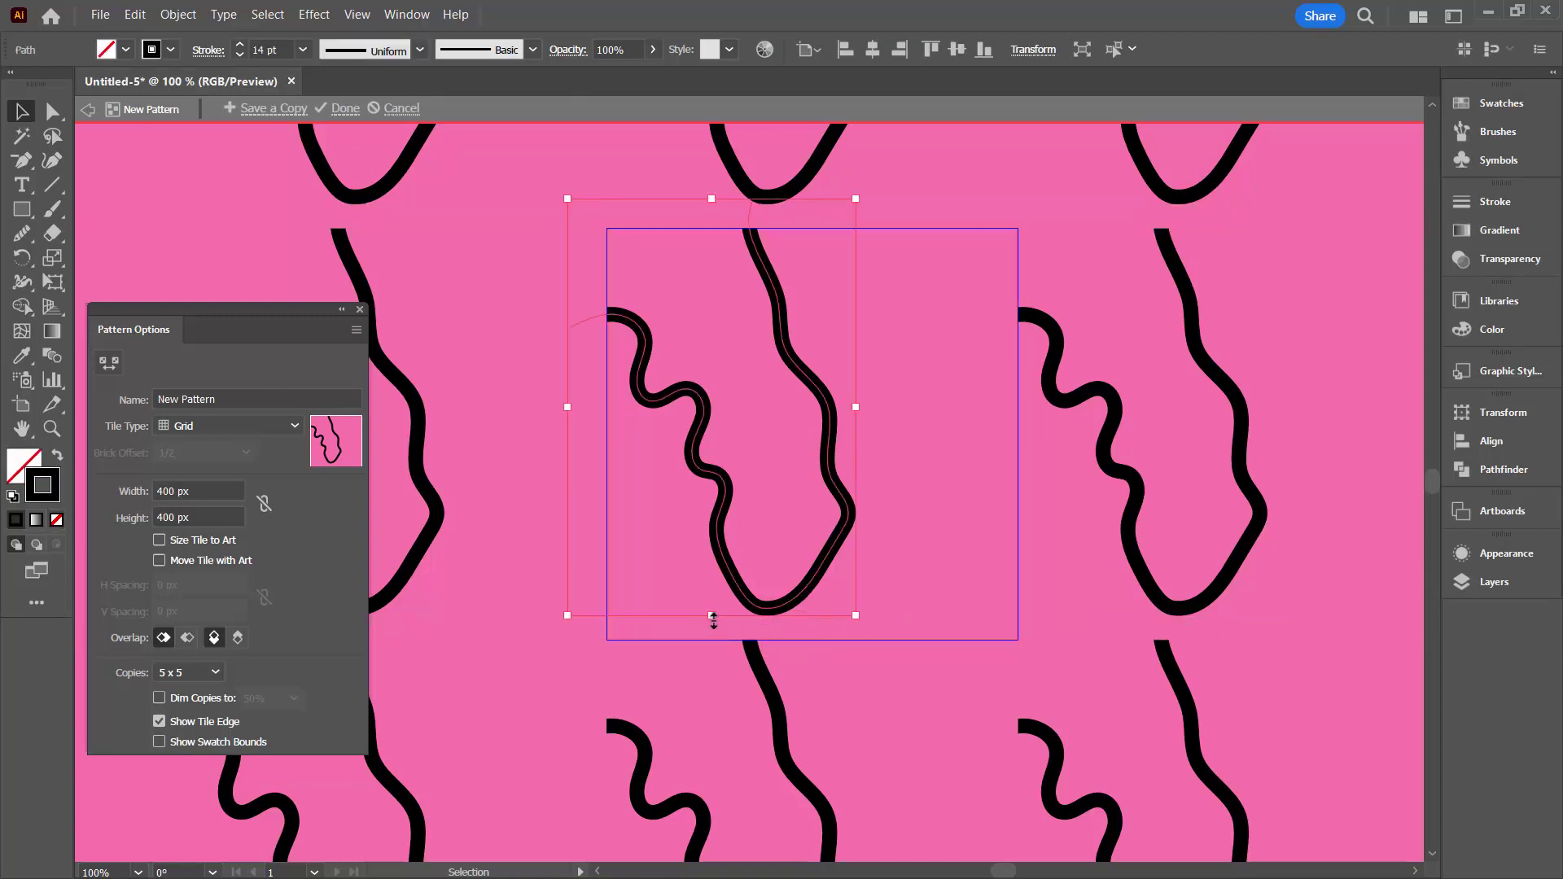
left_click_drag(713, 617, 725, 575)
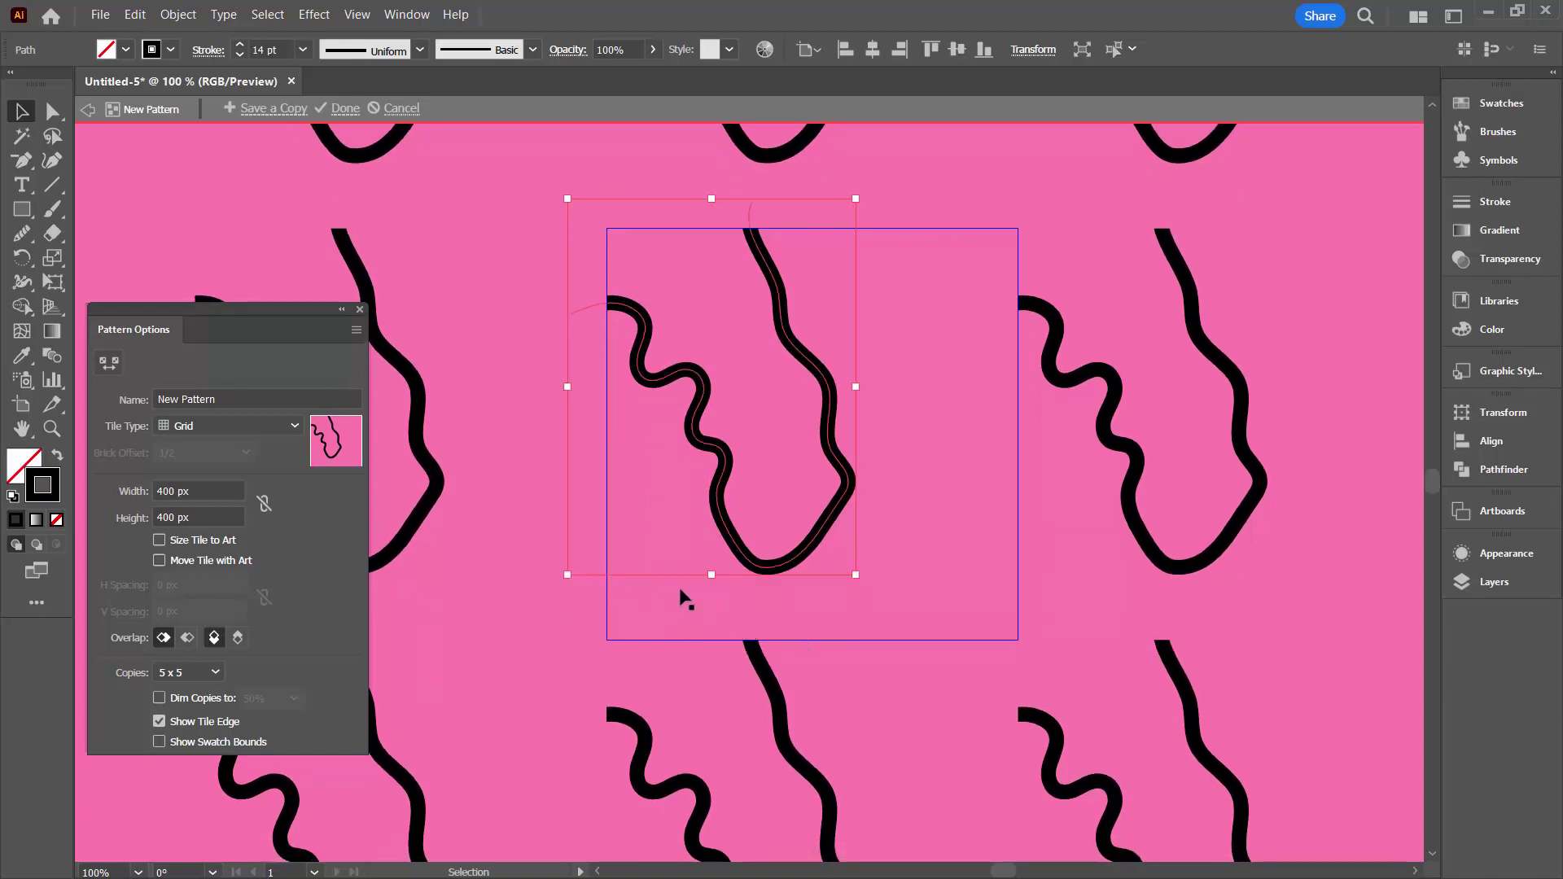
- Draw a second wavy line from the tile's right edge down to its bottom
left_click(903, 559)
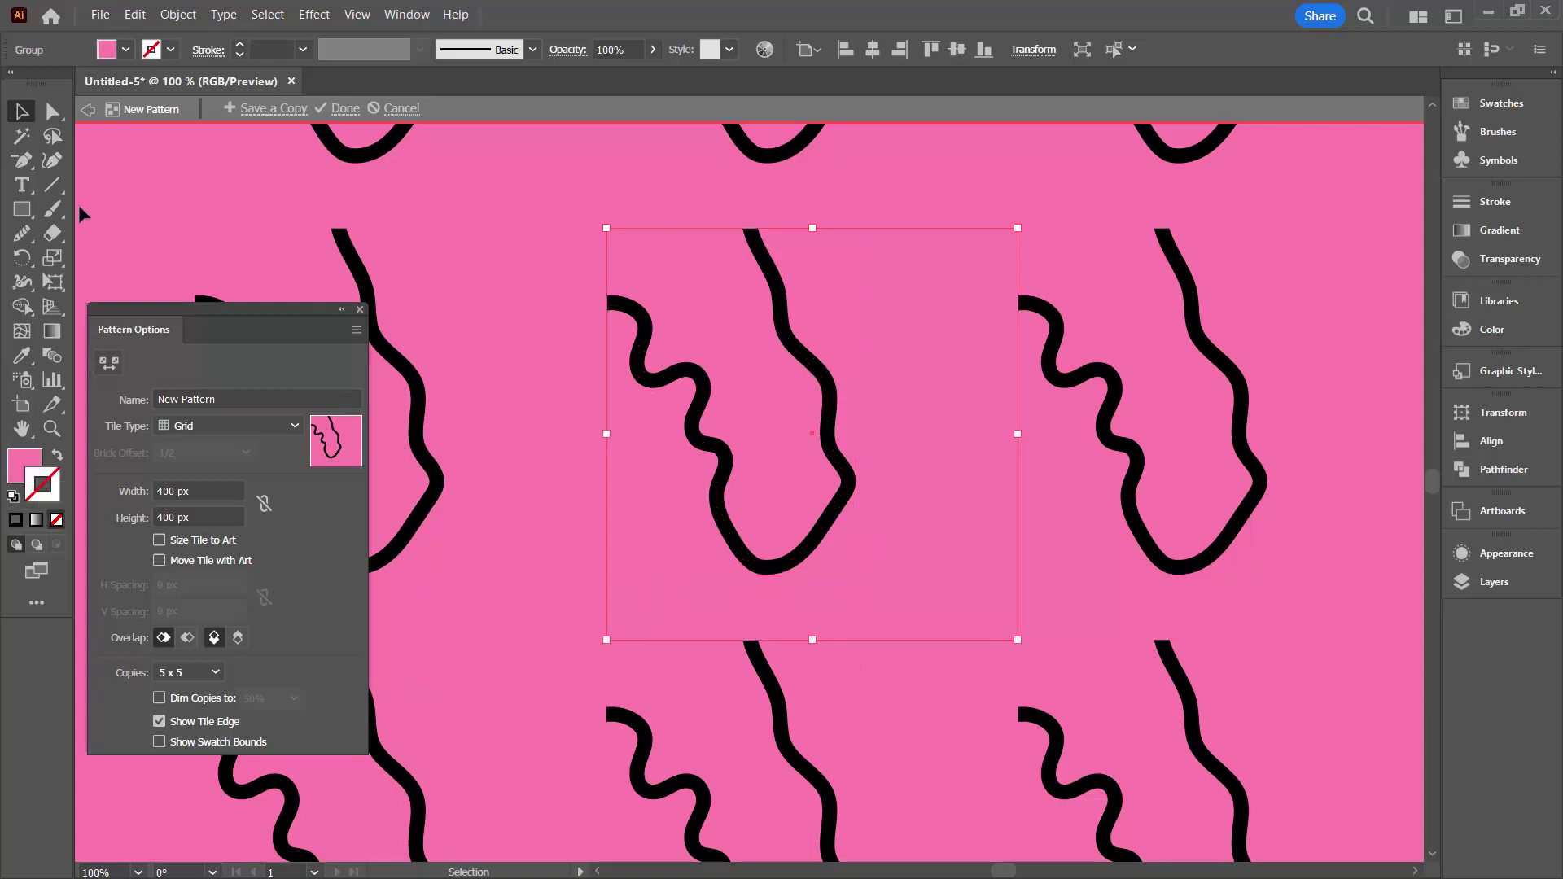
left_click_drag(20, 242, 100, 256)
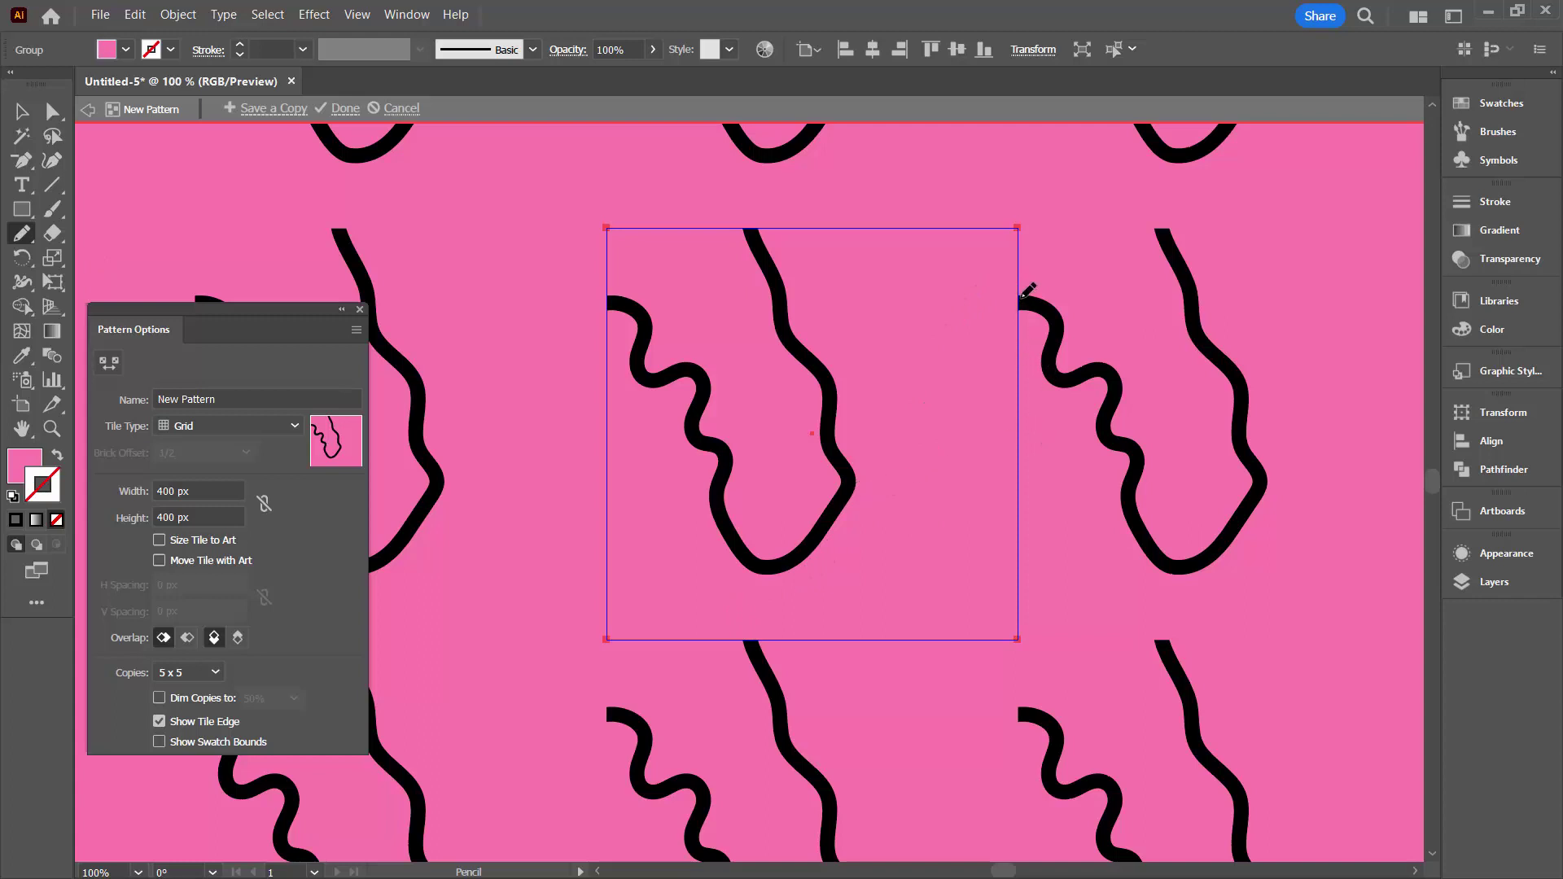
mouse_move(1025, 300)
left_mouse_down()
mouse_move(923, 297)
mouse_move(879, 315)
mouse_move(878, 342)
mouse_move(926, 361)
mouse_move(930, 419)
mouse_move(898, 462)
mouse_move(938, 507)
mouse_move(944, 566)
mouse_move(841, 604)
mouse_move(734, 617)
mouse_move(752, 648)
left_mouse_up()
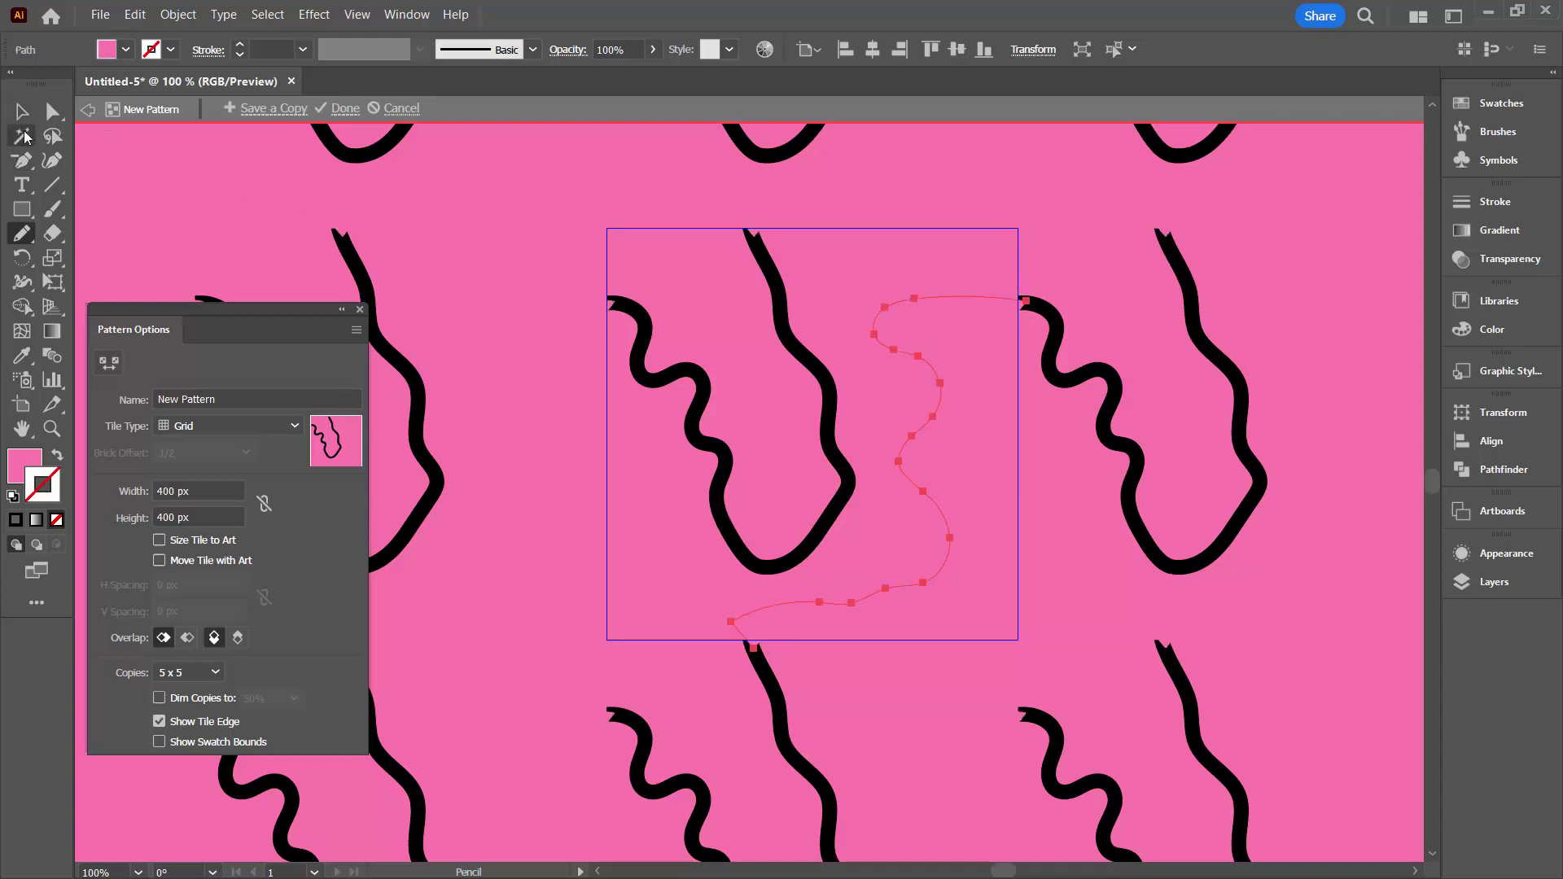
- Copy the first line's black 14 pt stroke onto the new line with the Eyedropper
left_click(24, 118)
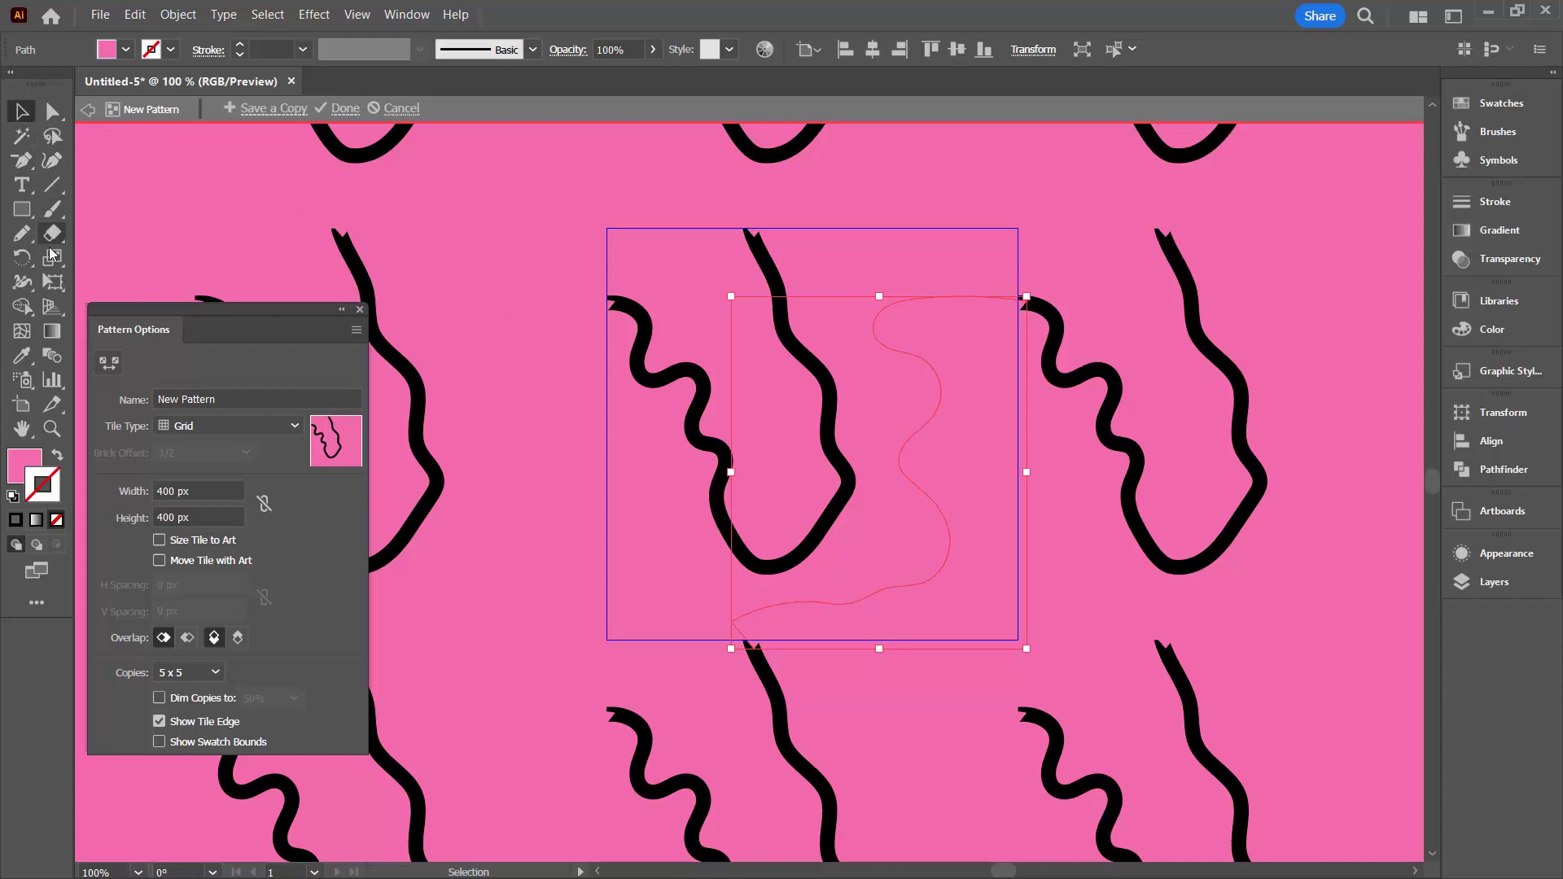
left_click(18, 359)
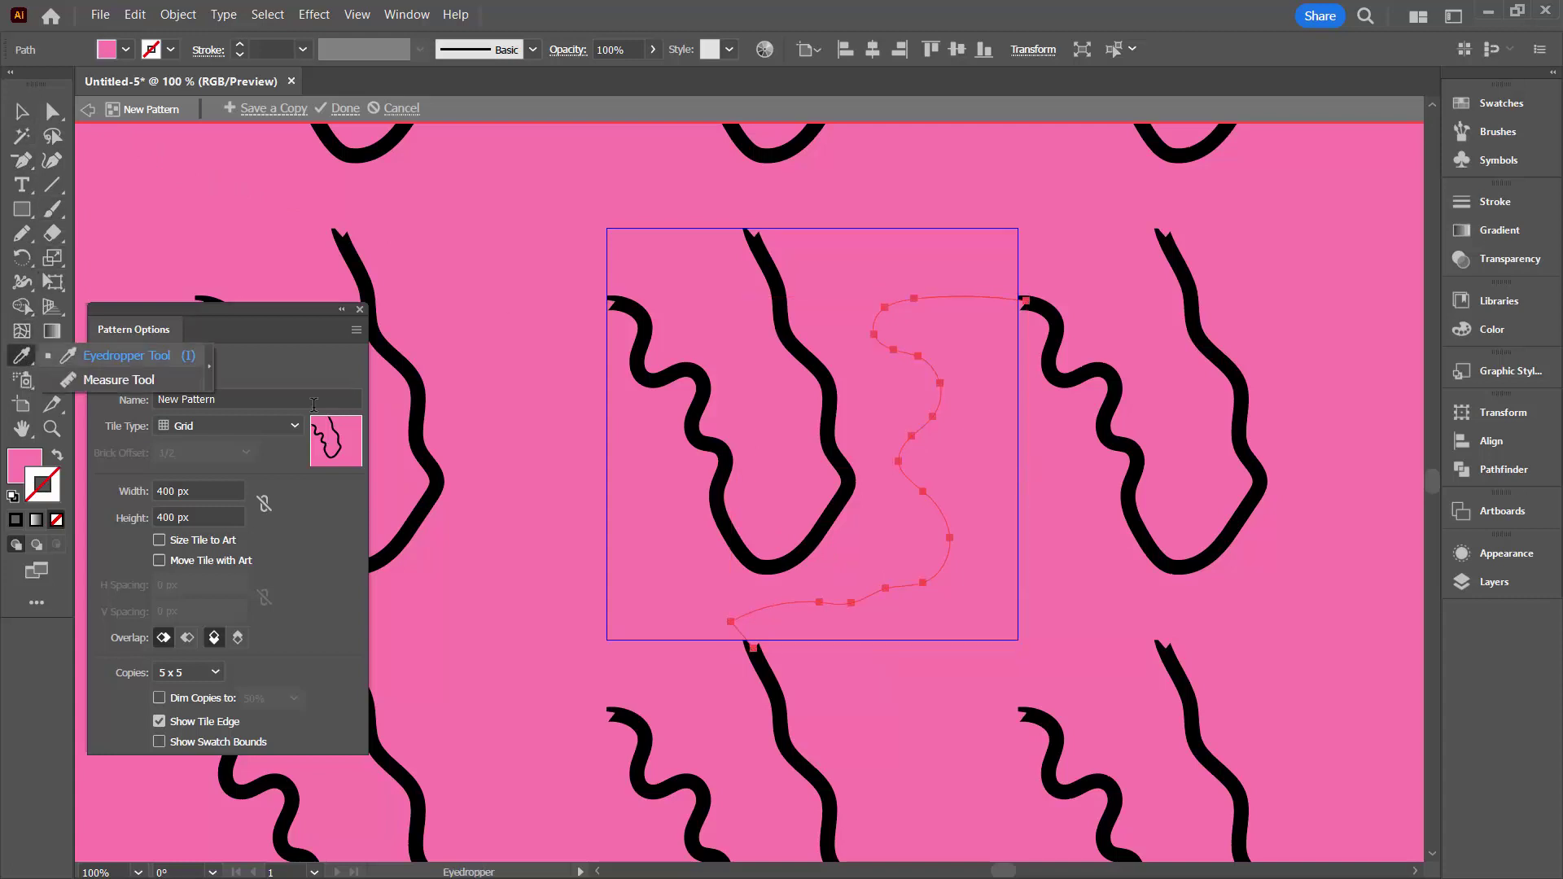
left_click(660, 373)
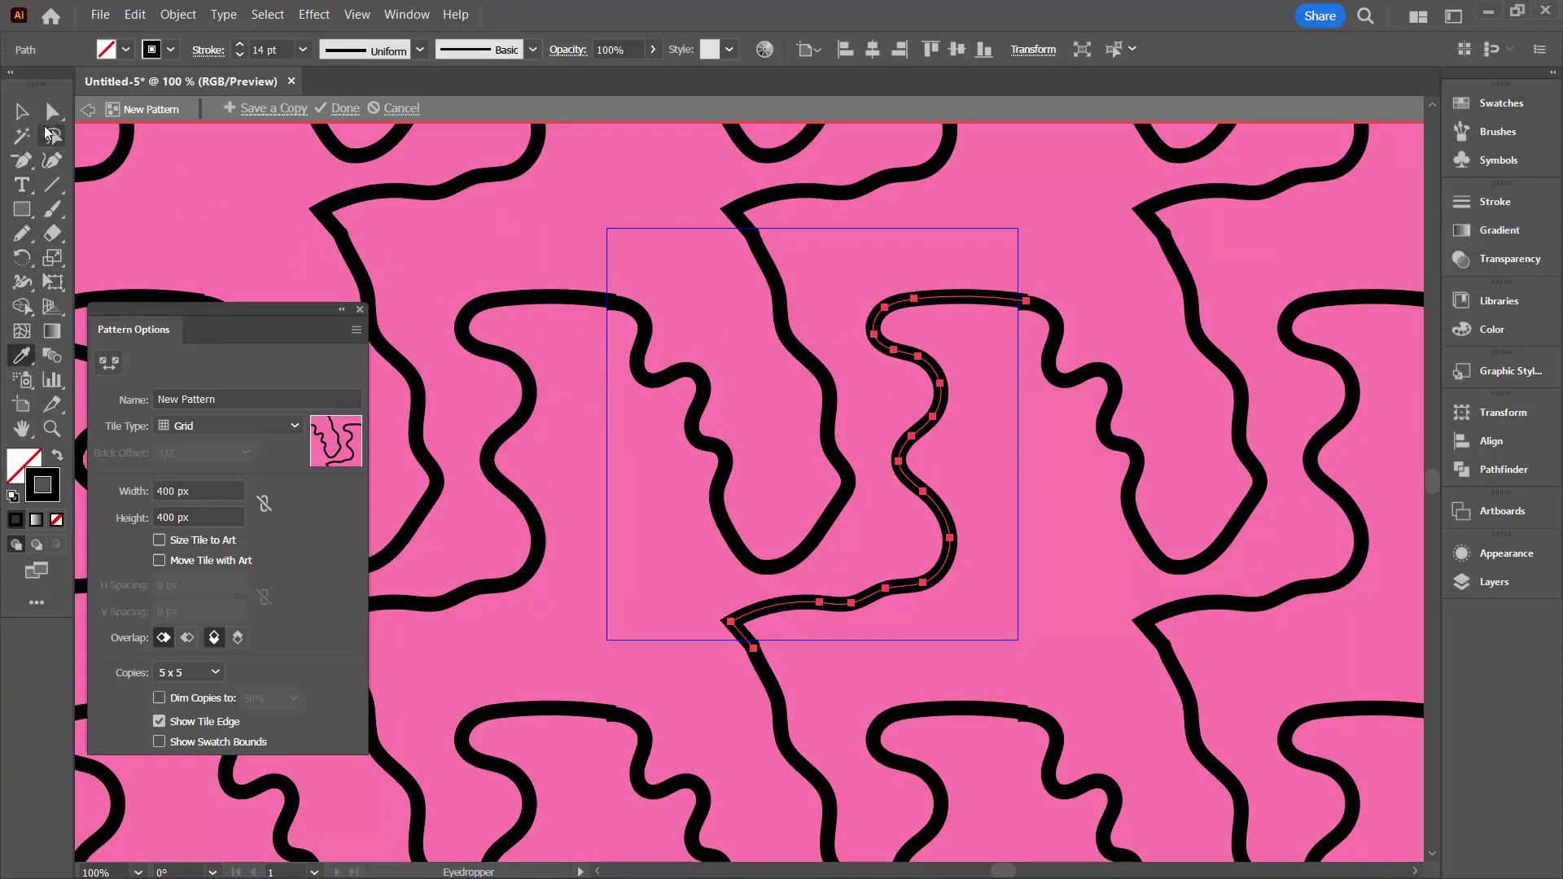
key("minus")
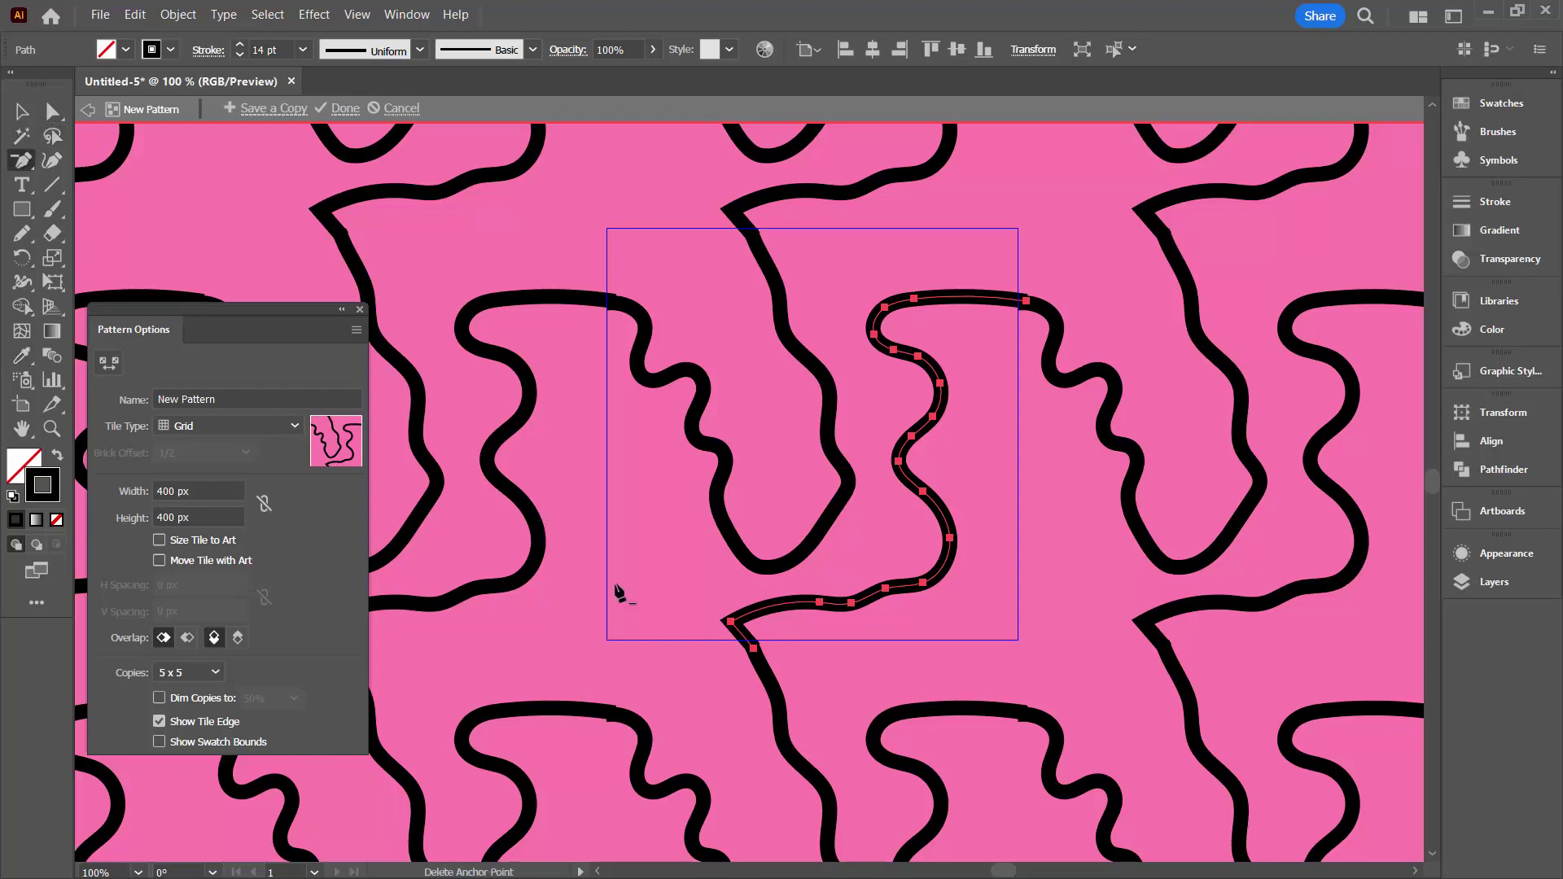
- Delete the new line's bottom end anchor and reshape its bottom curve to meet the repeat below
left_click(730, 621)
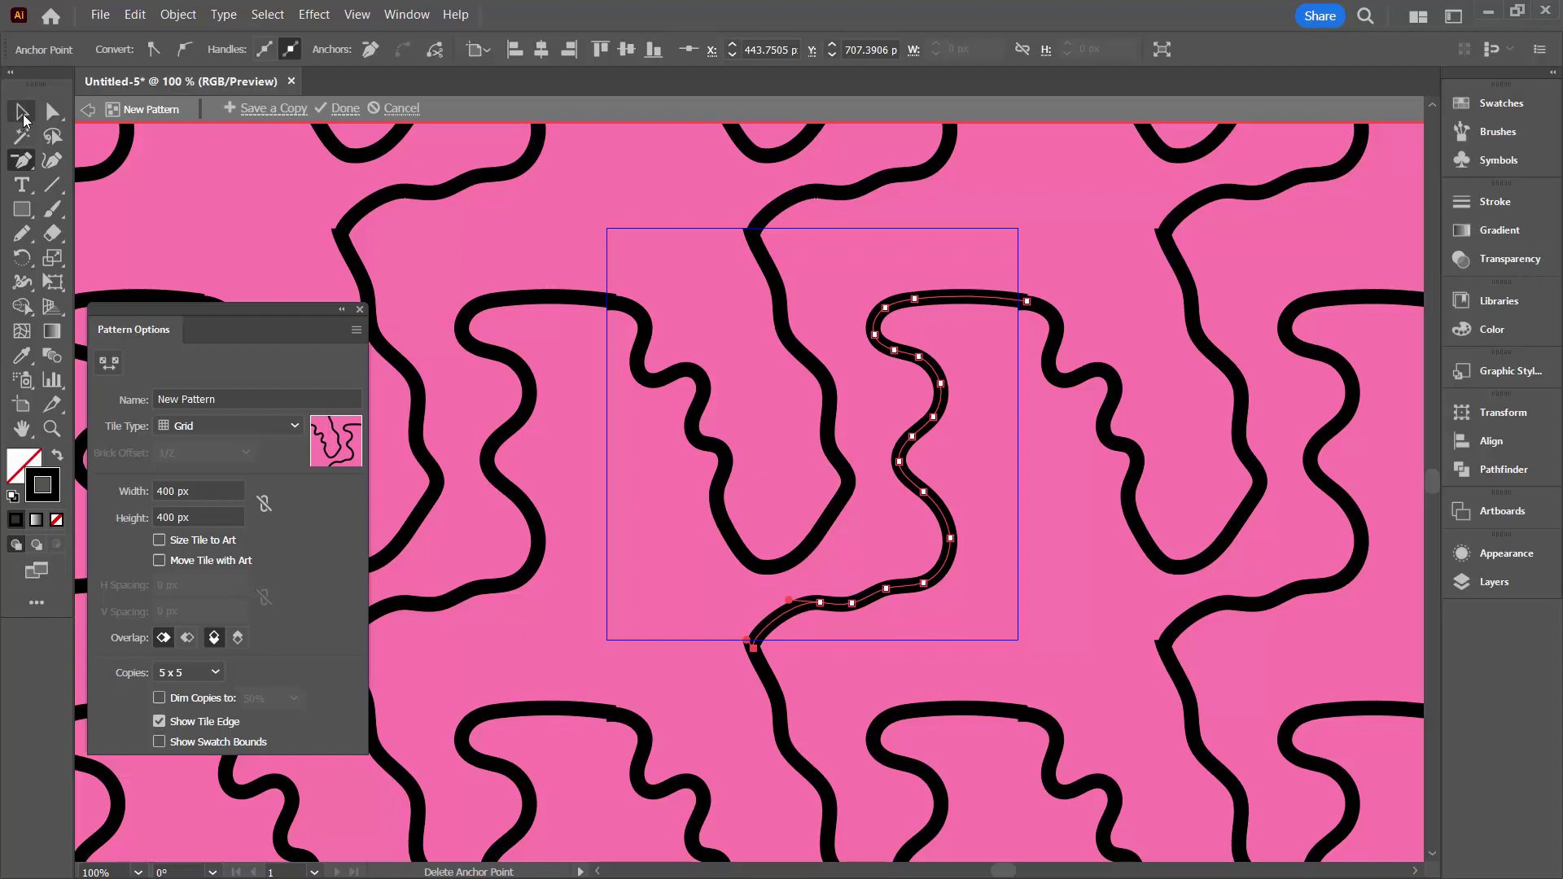
left_click(53, 118)
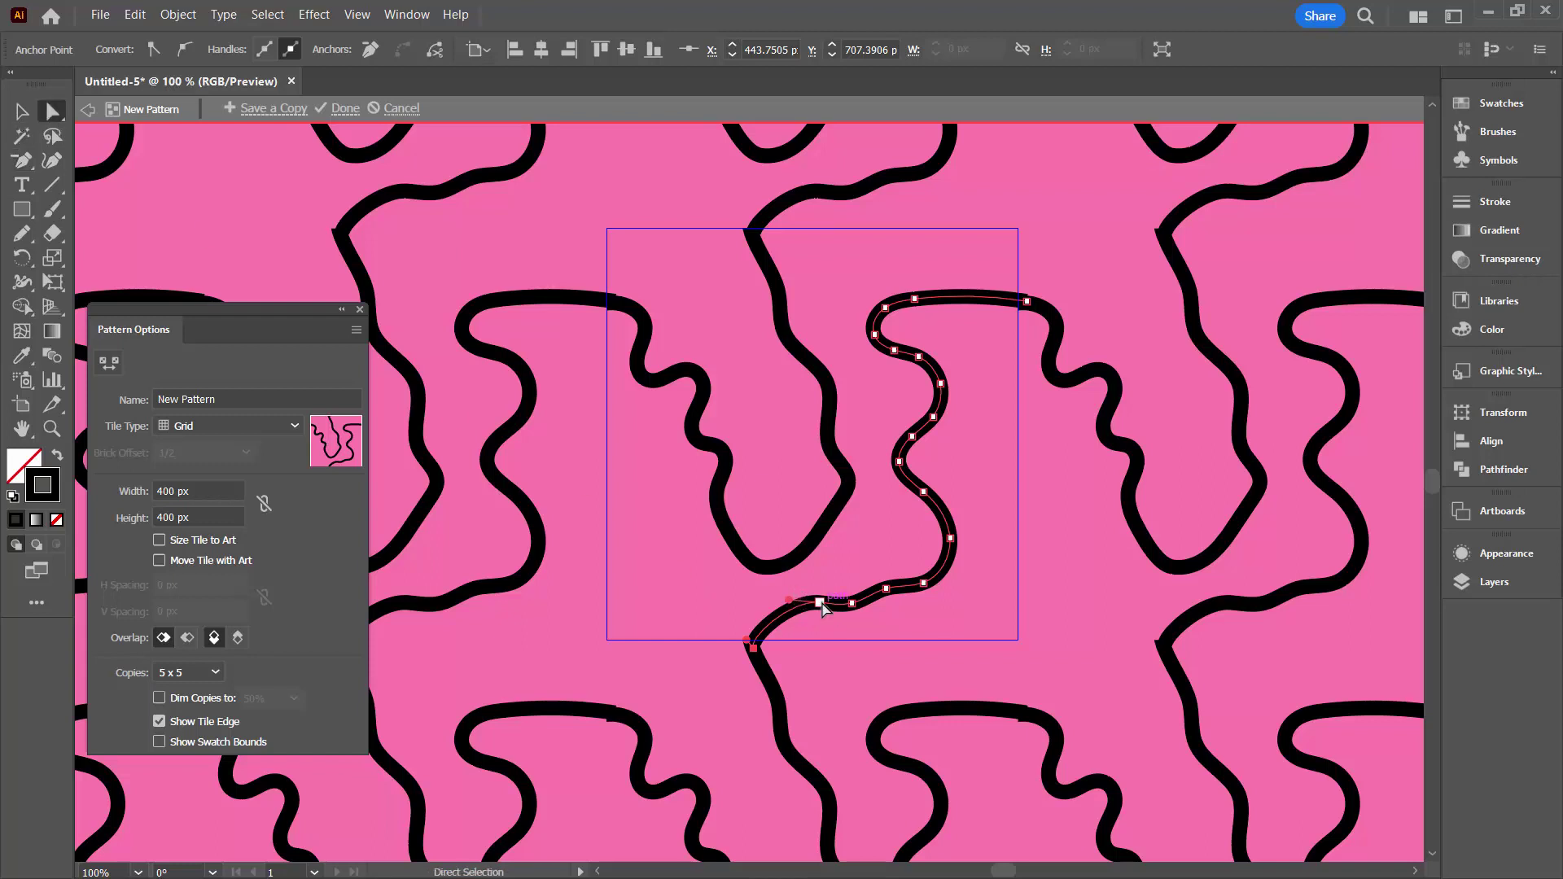
left_click_drag(813, 605, 750, 600)
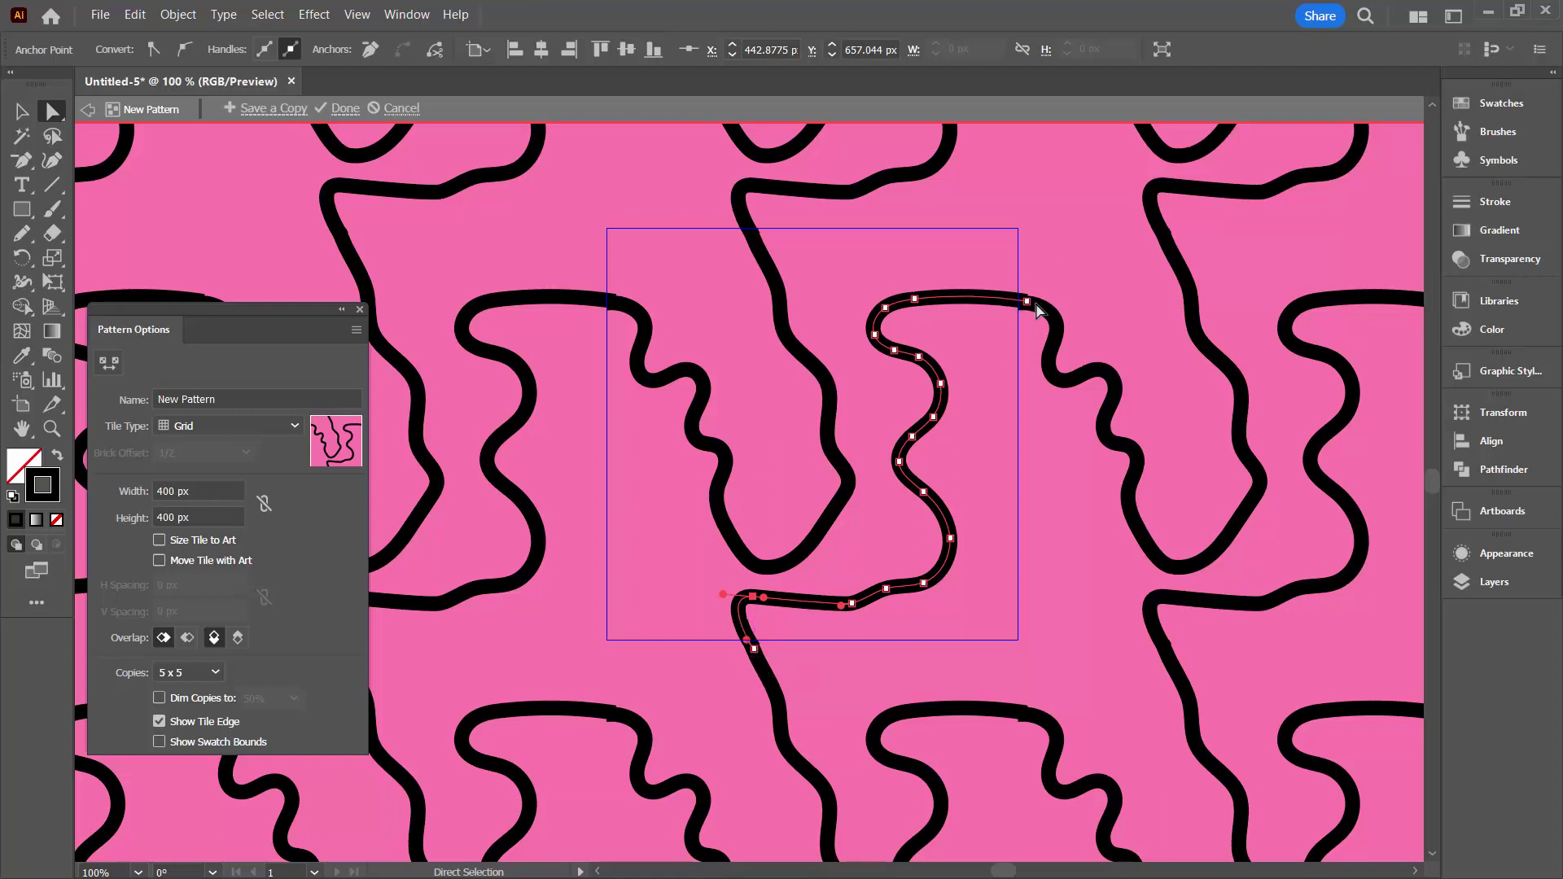
left_click(31, 111)
left_click(552, 183)
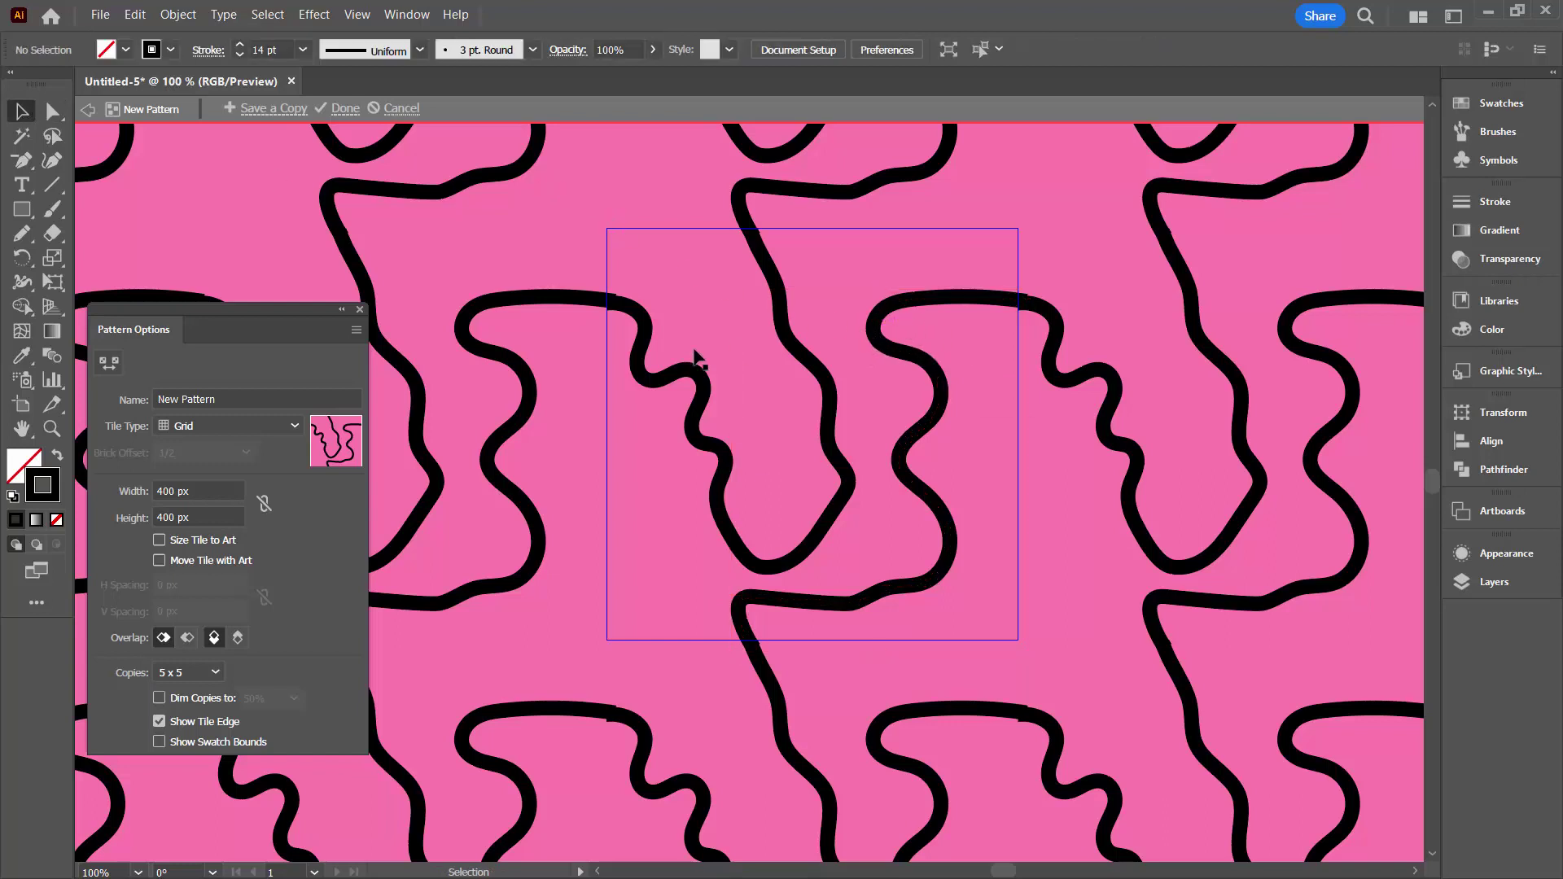
- Draw a wavy loop along the tile's left edge and set pattern overlap to Right in Front
left_click(21, 233)
mouse_move(567, 424)
left_mouse_down()
mouse_move(629, 448)
mouse_move(657, 493)
mouse_move(682, 607)
mouse_move(668, 661)
mouse_move(566, 650)
mouse_move(609, 595)
mouse_move(569, 510)
mouse_move(581, 425)
left_mouse_up()
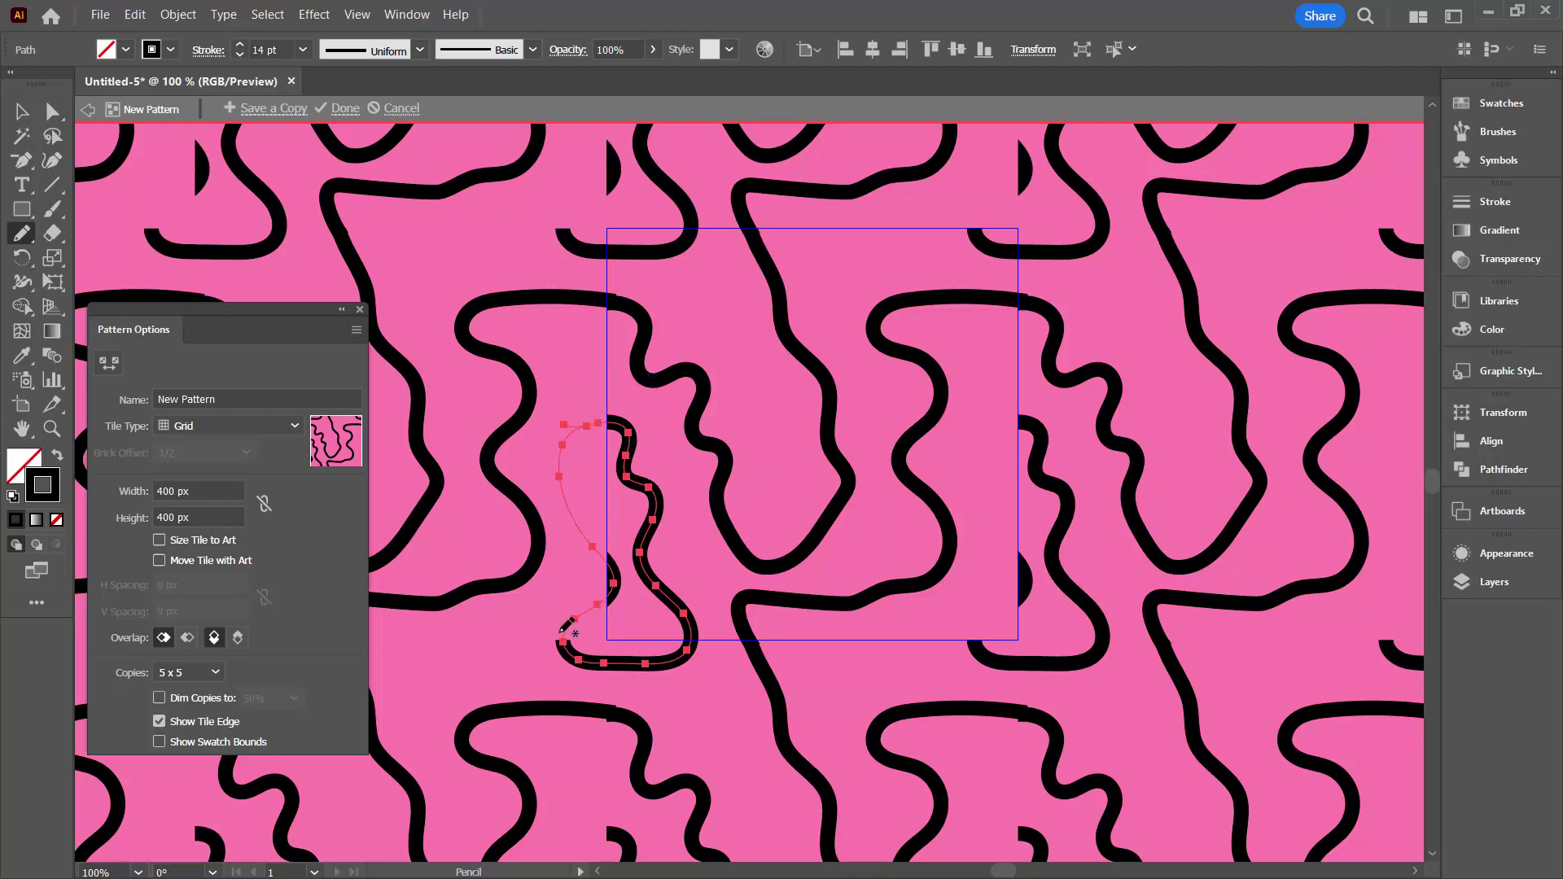
left_click(187, 639)
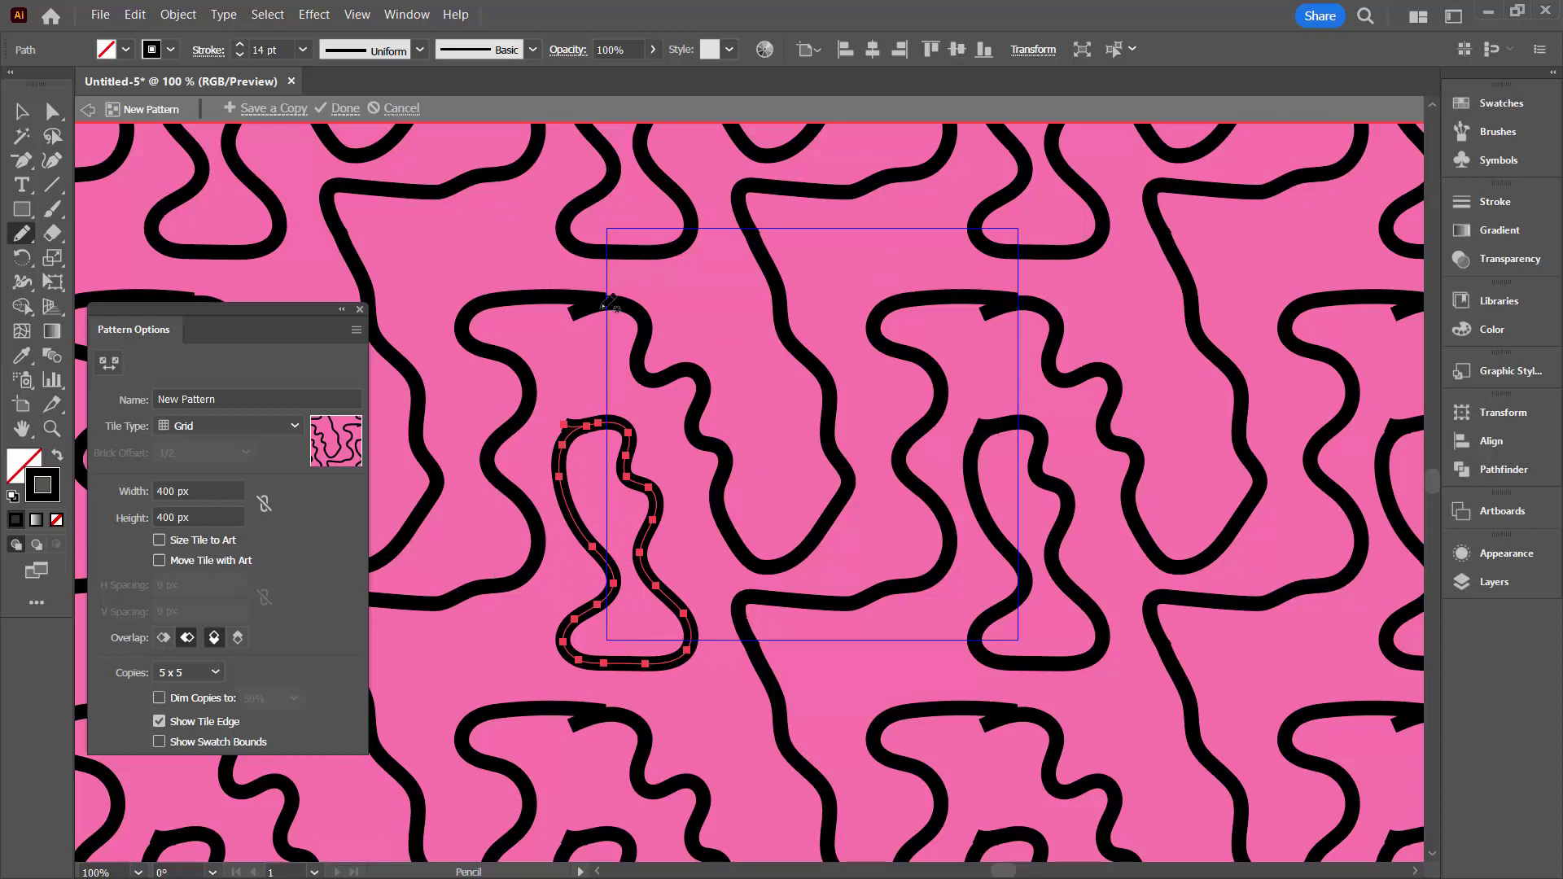
left_click(52, 112)
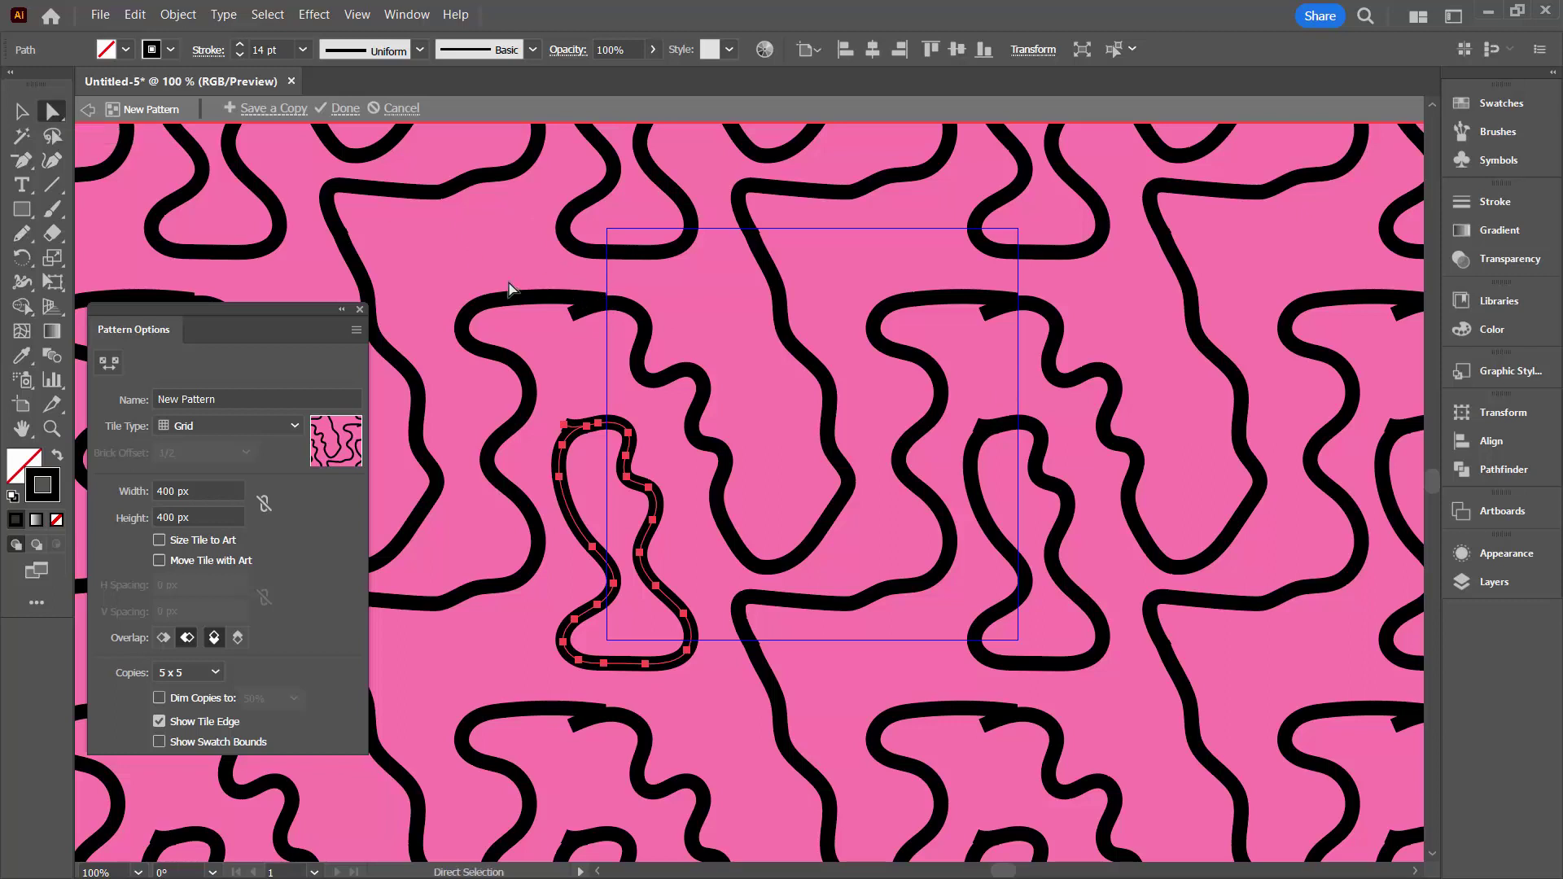
- Deselect the new loop and zoom in on the top edge of the pattern tile
left_click(501, 255)
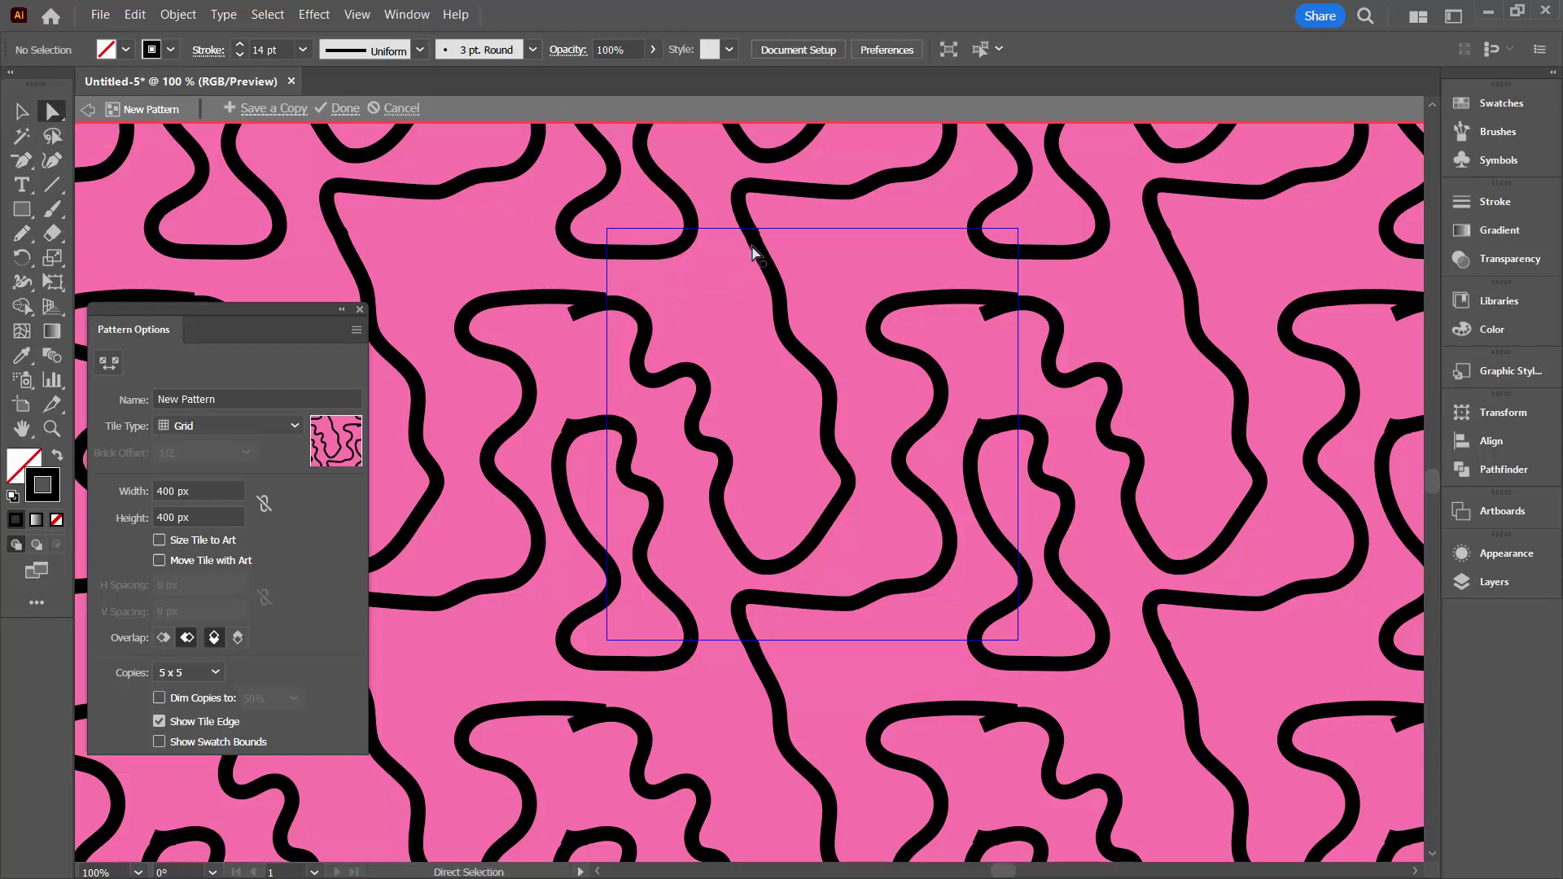
left_click(52, 431)
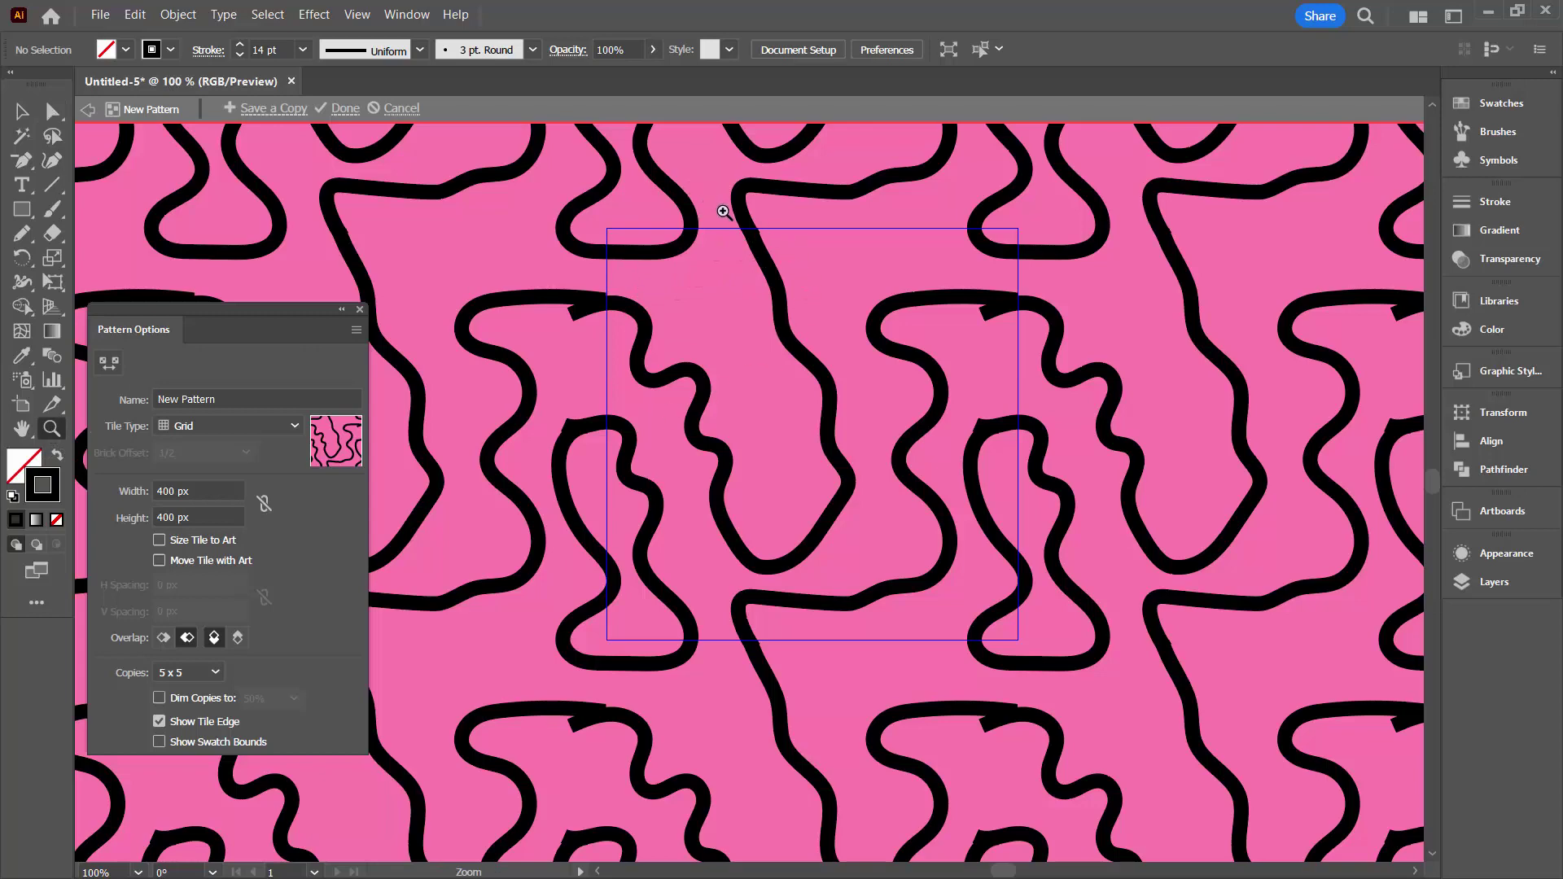
left_click_drag(732, 219, 809, 324)
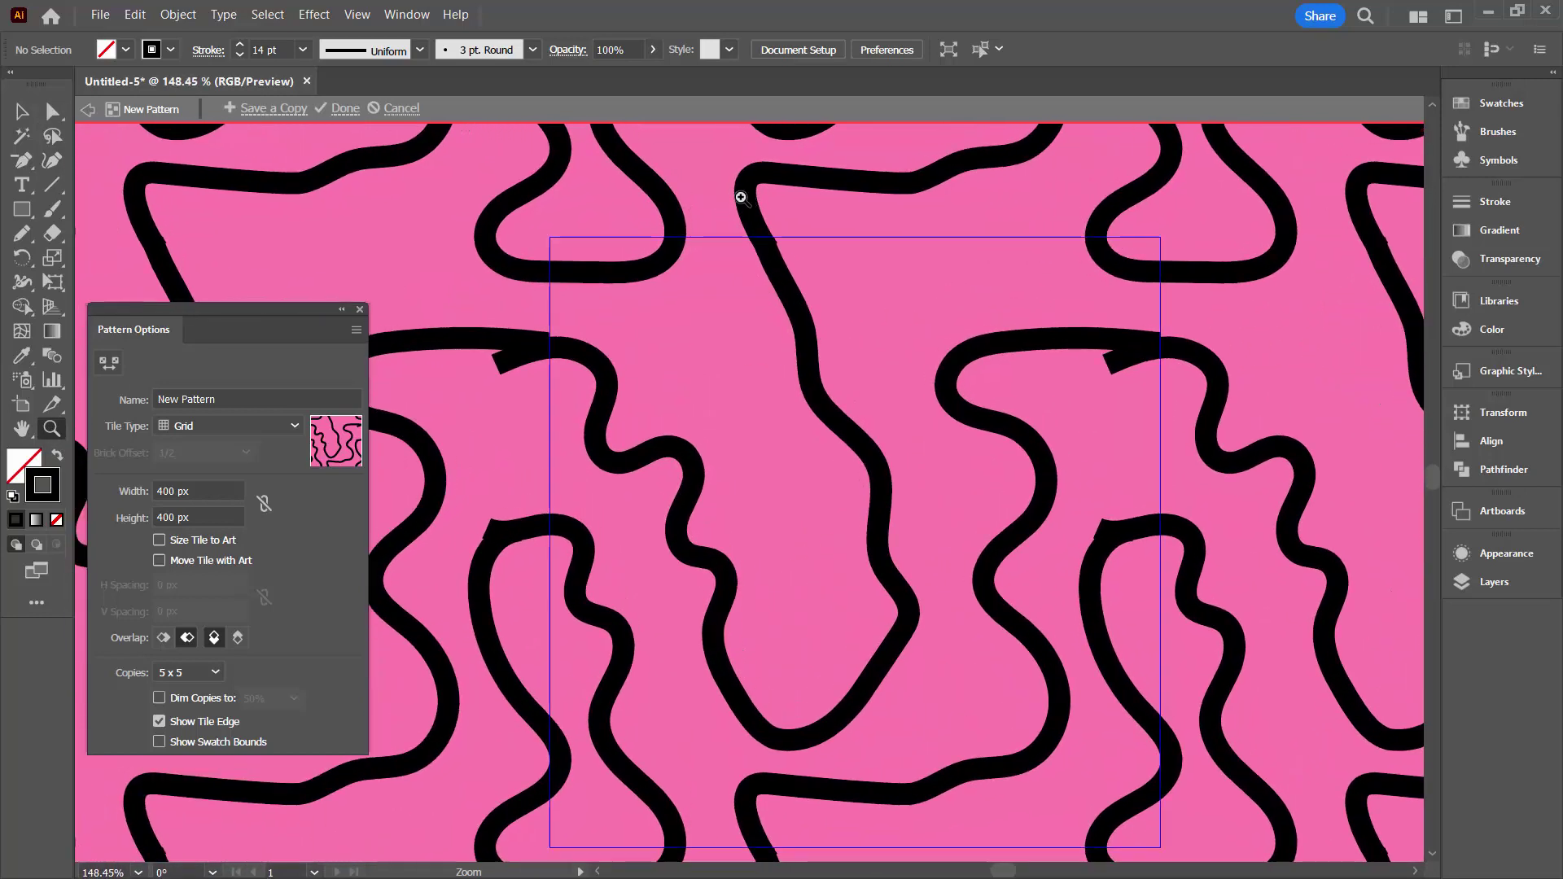
- Drag the central wavy line's top anchor slightly left with Direct Selection
left_click(52, 112)
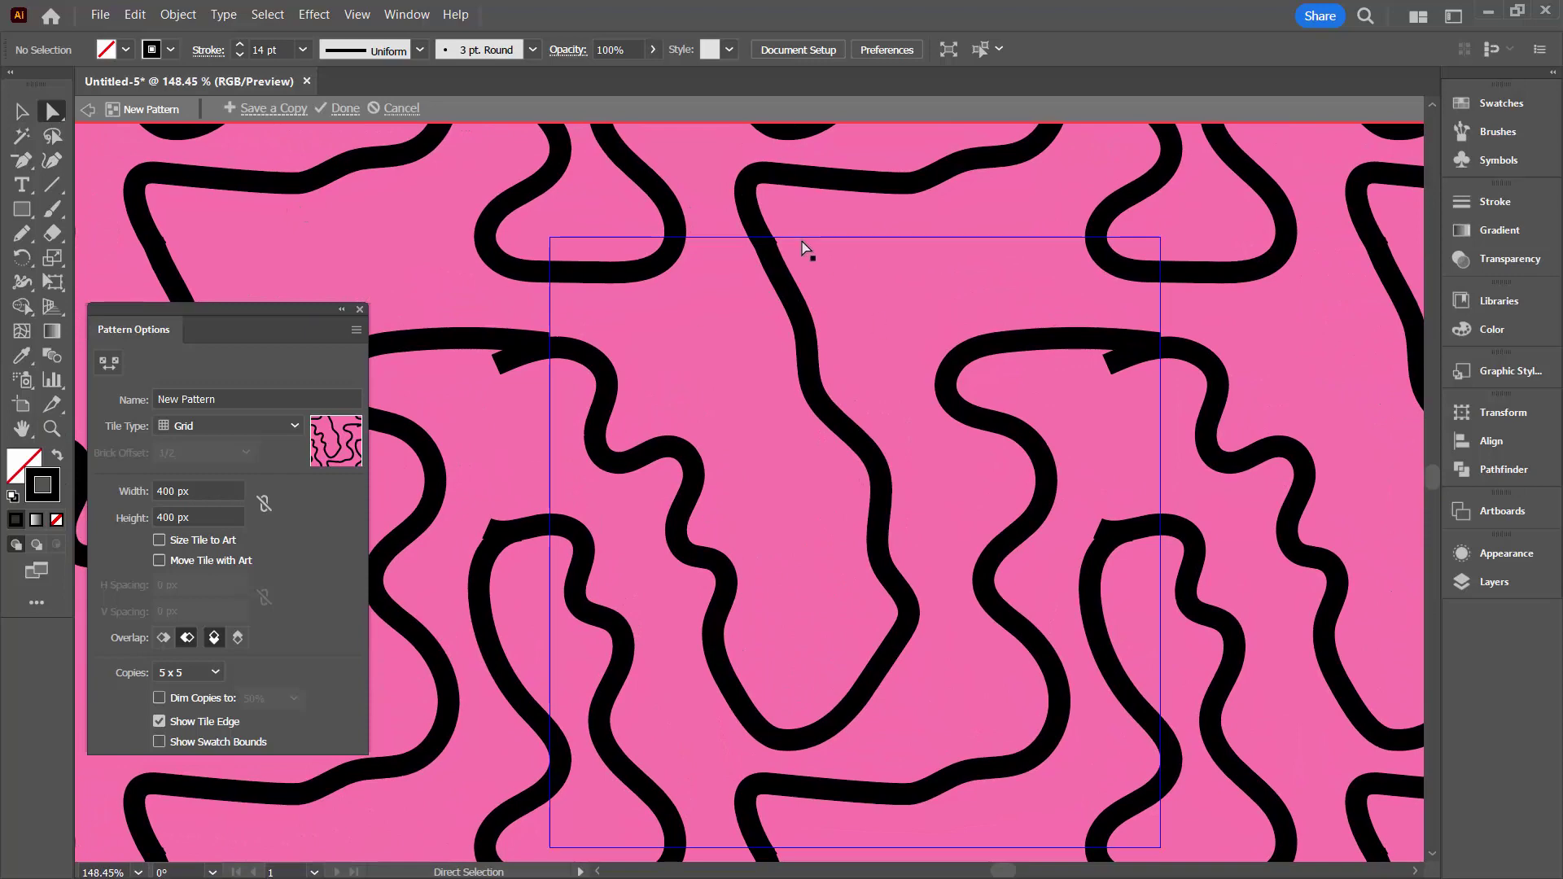
left_click(744, 210)
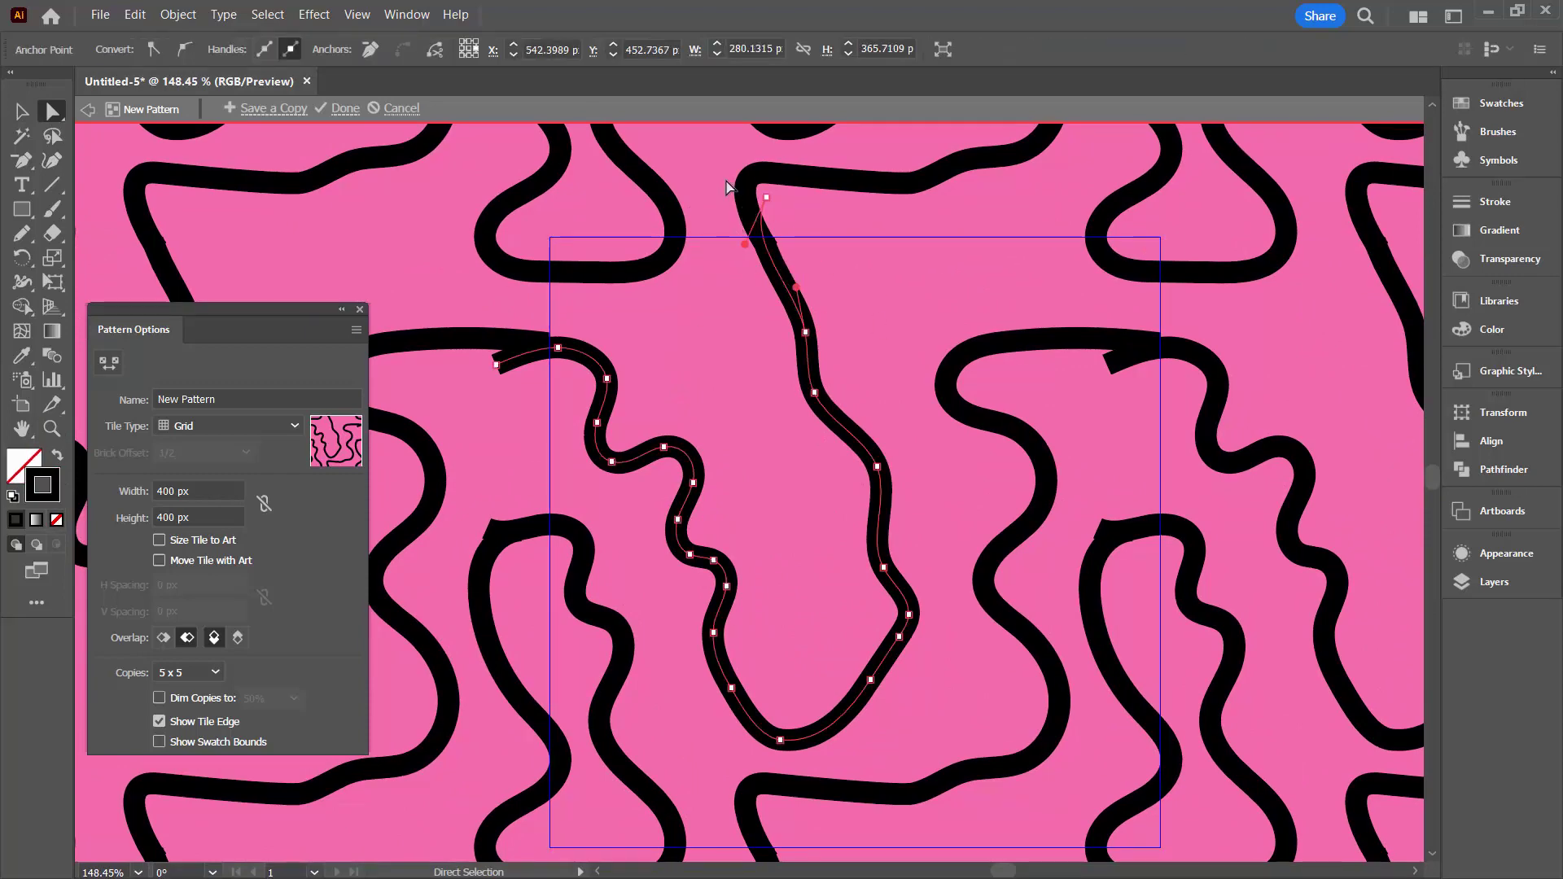
left_click(1483, 584)
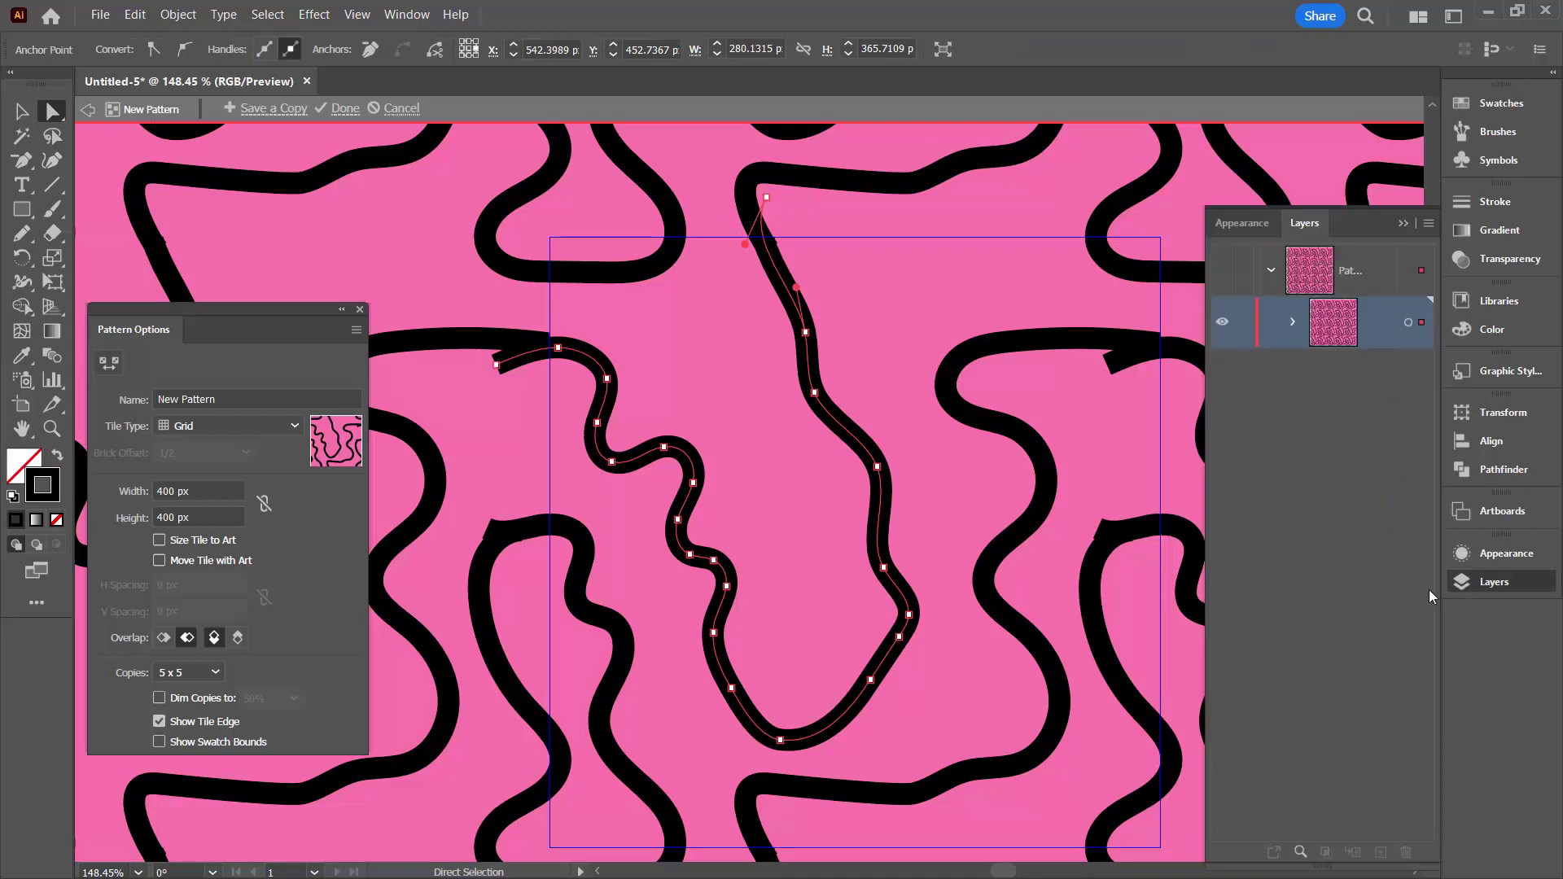
left_click(1292, 322)
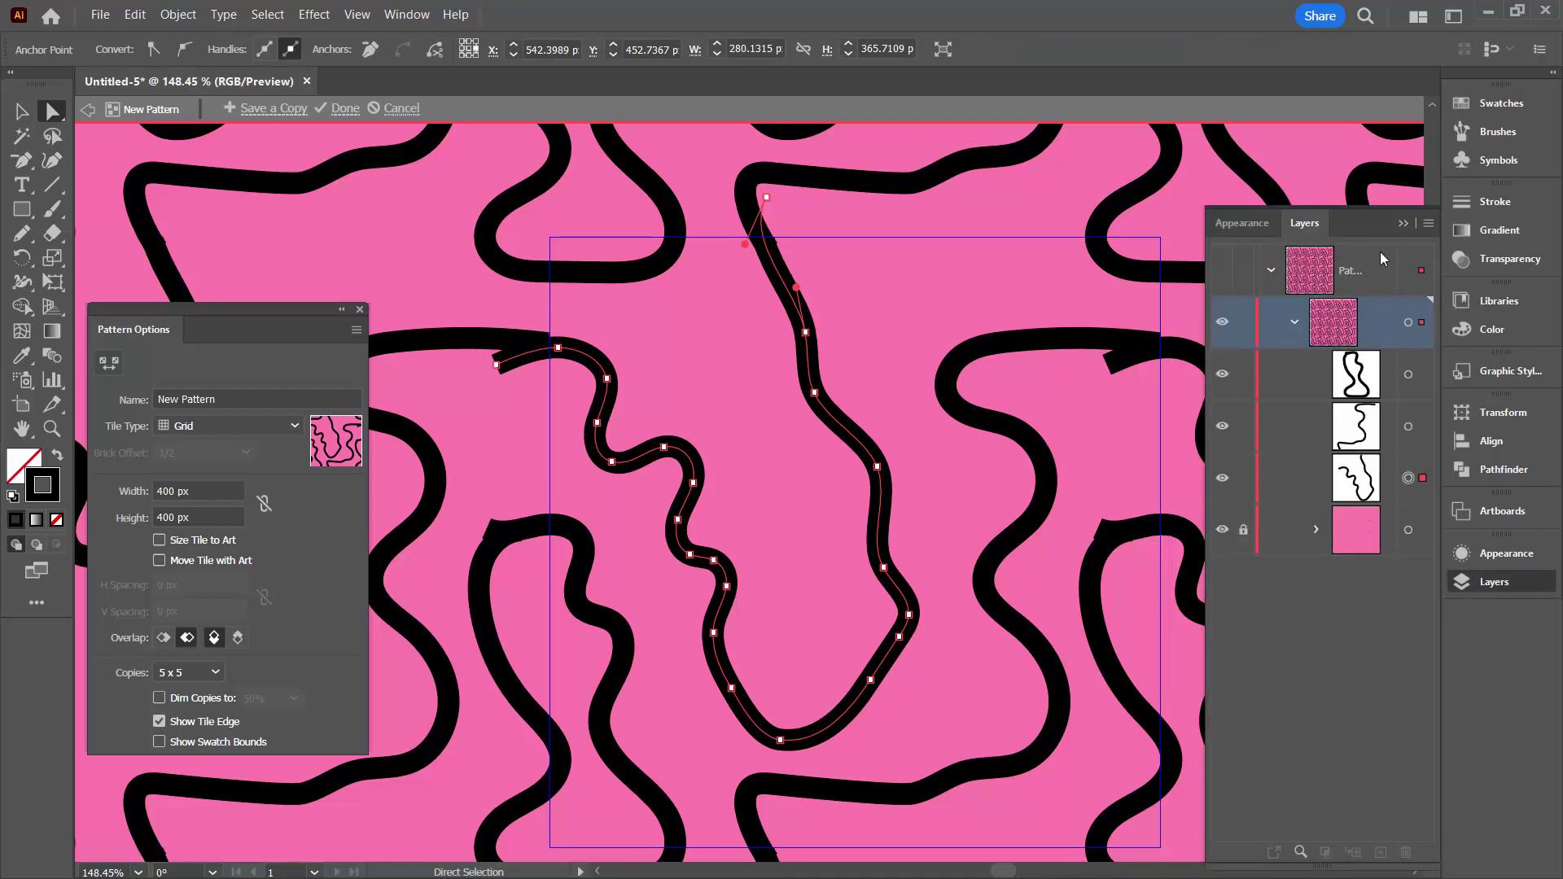
left_click(1401, 225)
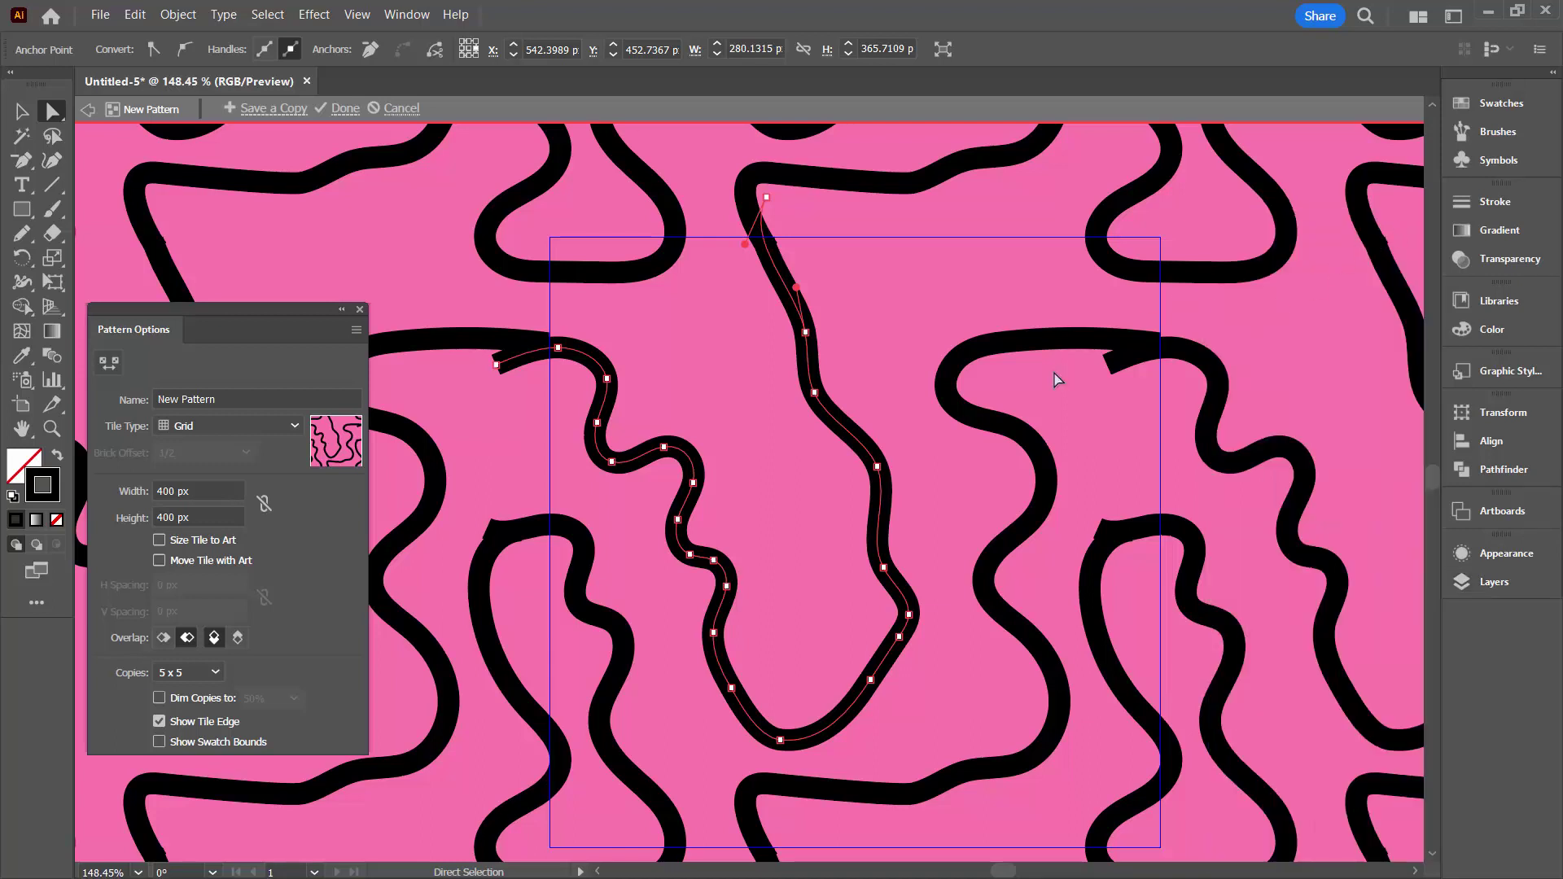
left_click_drag(765, 196, 770, 258)
- Pull the central line's top anchor onto the tile edge and adjust the curve below it
left_click_drag(757, 203, 764, 239)
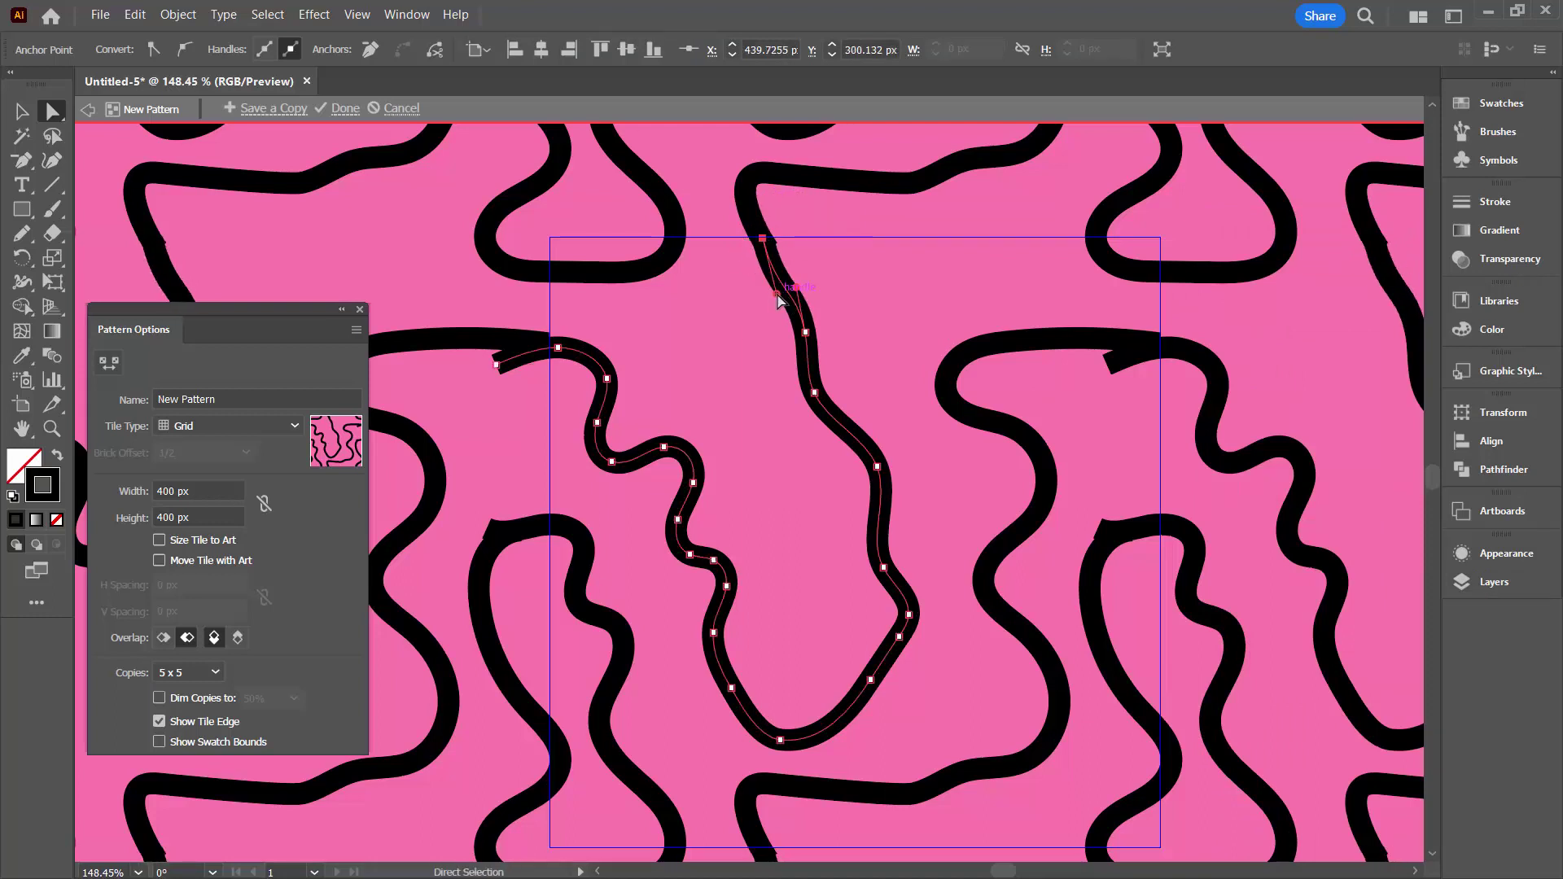
mouse_move(777, 294)
left_mouse_down()
mouse_move(793, 307)
mouse_move(787, 290)
left_mouse_up()
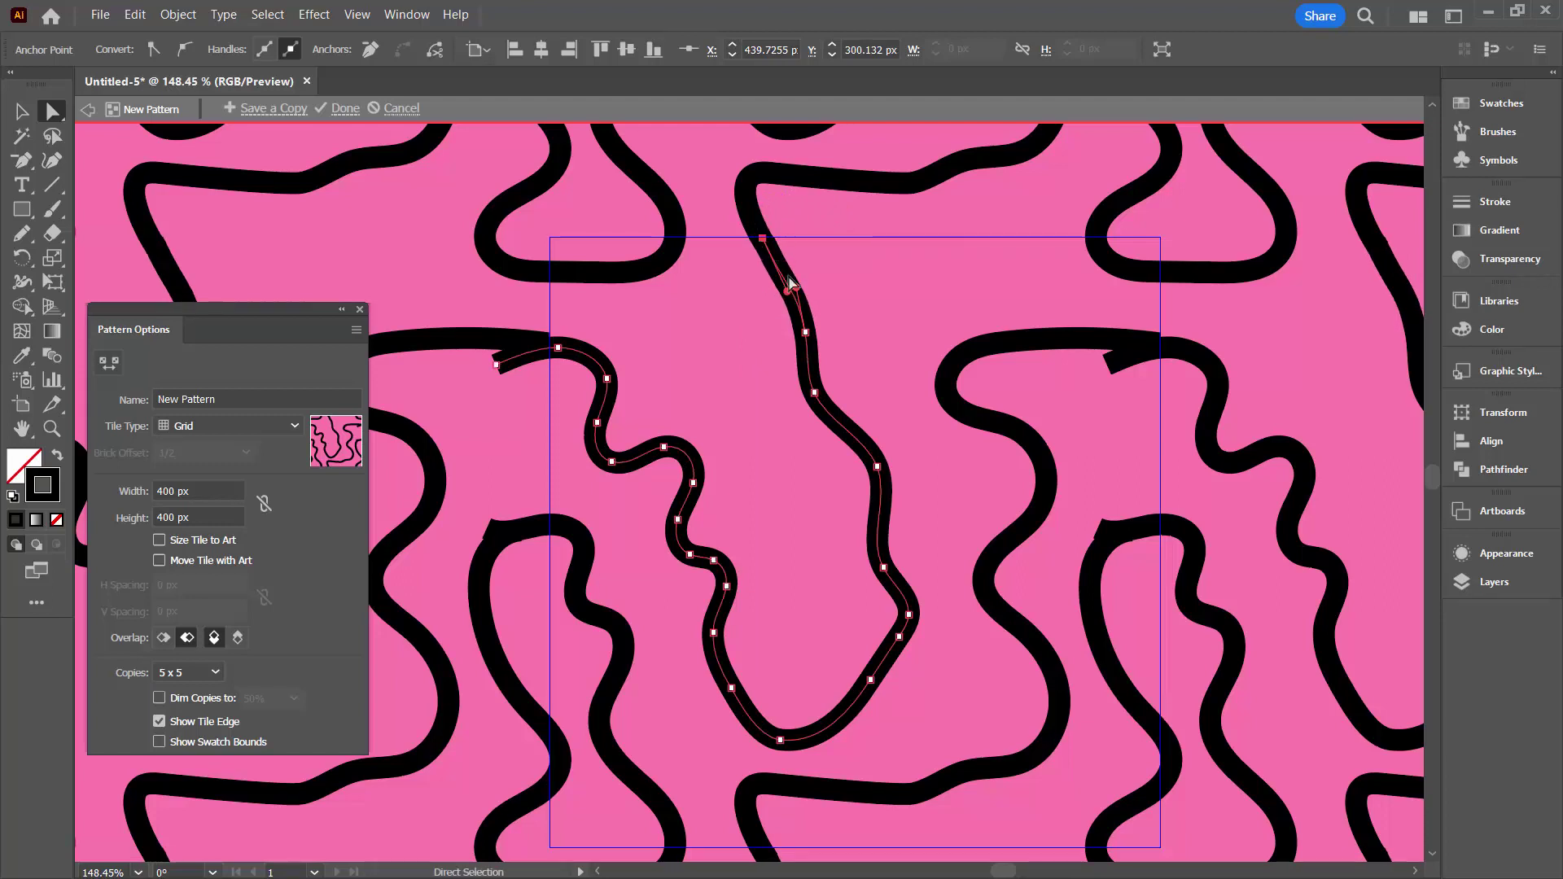
left_click(768, 236)
- Delete the left line's extra end anchor and nudge its new end up to Y 369.25
key("ctrl+a")
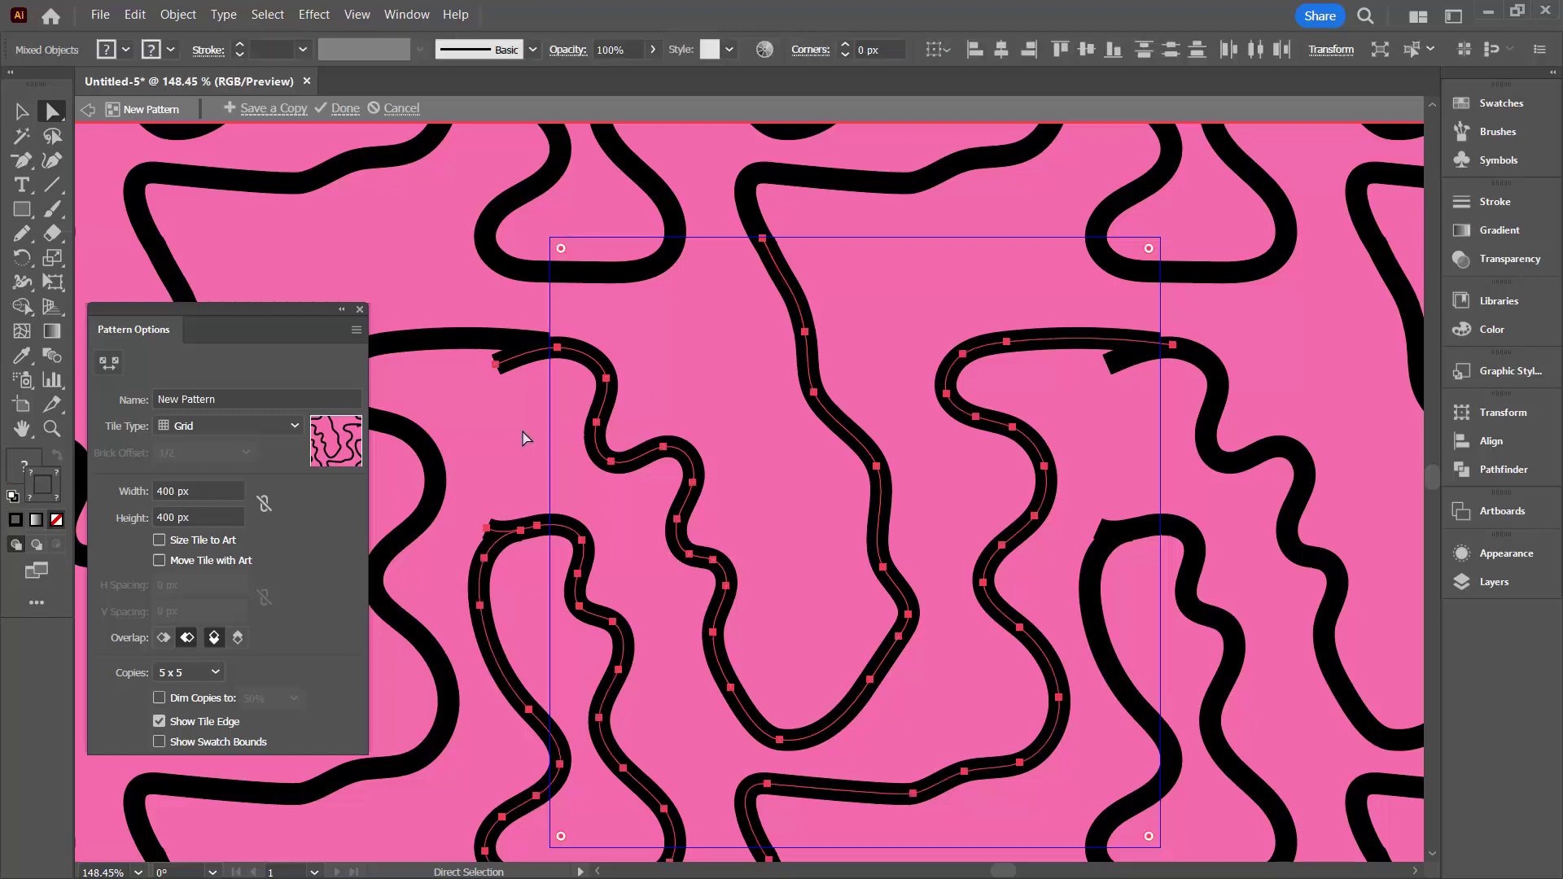
left_click_drag(499, 367, 535, 356)
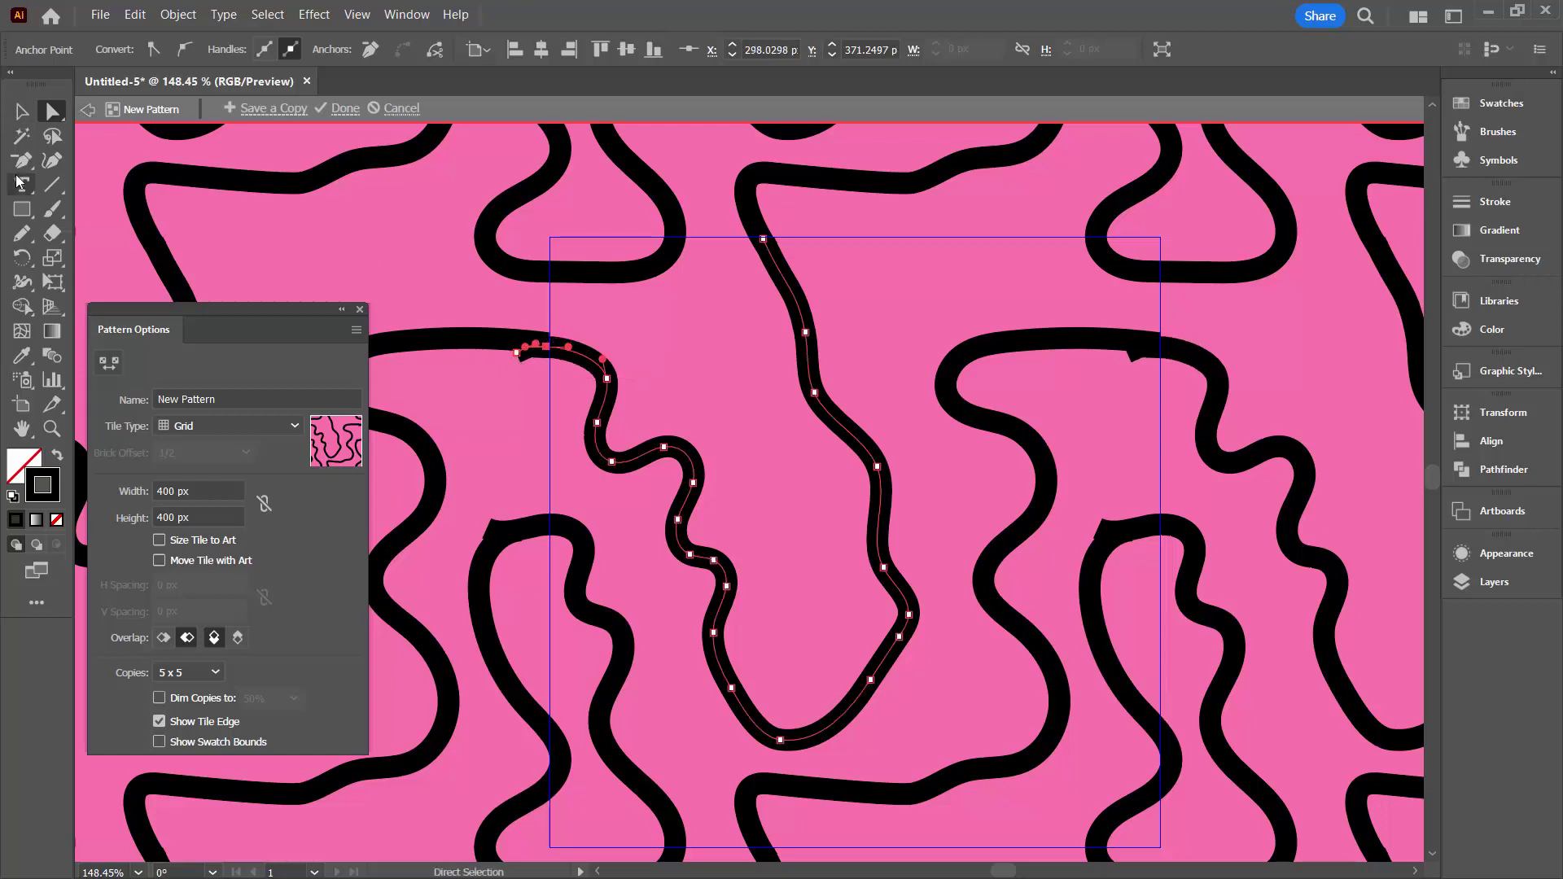
key("p")
left_click(516, 352)
left_click(52, 110)
left_click_drag(545, 350, 548, 345)
key("Up")
key("Up")
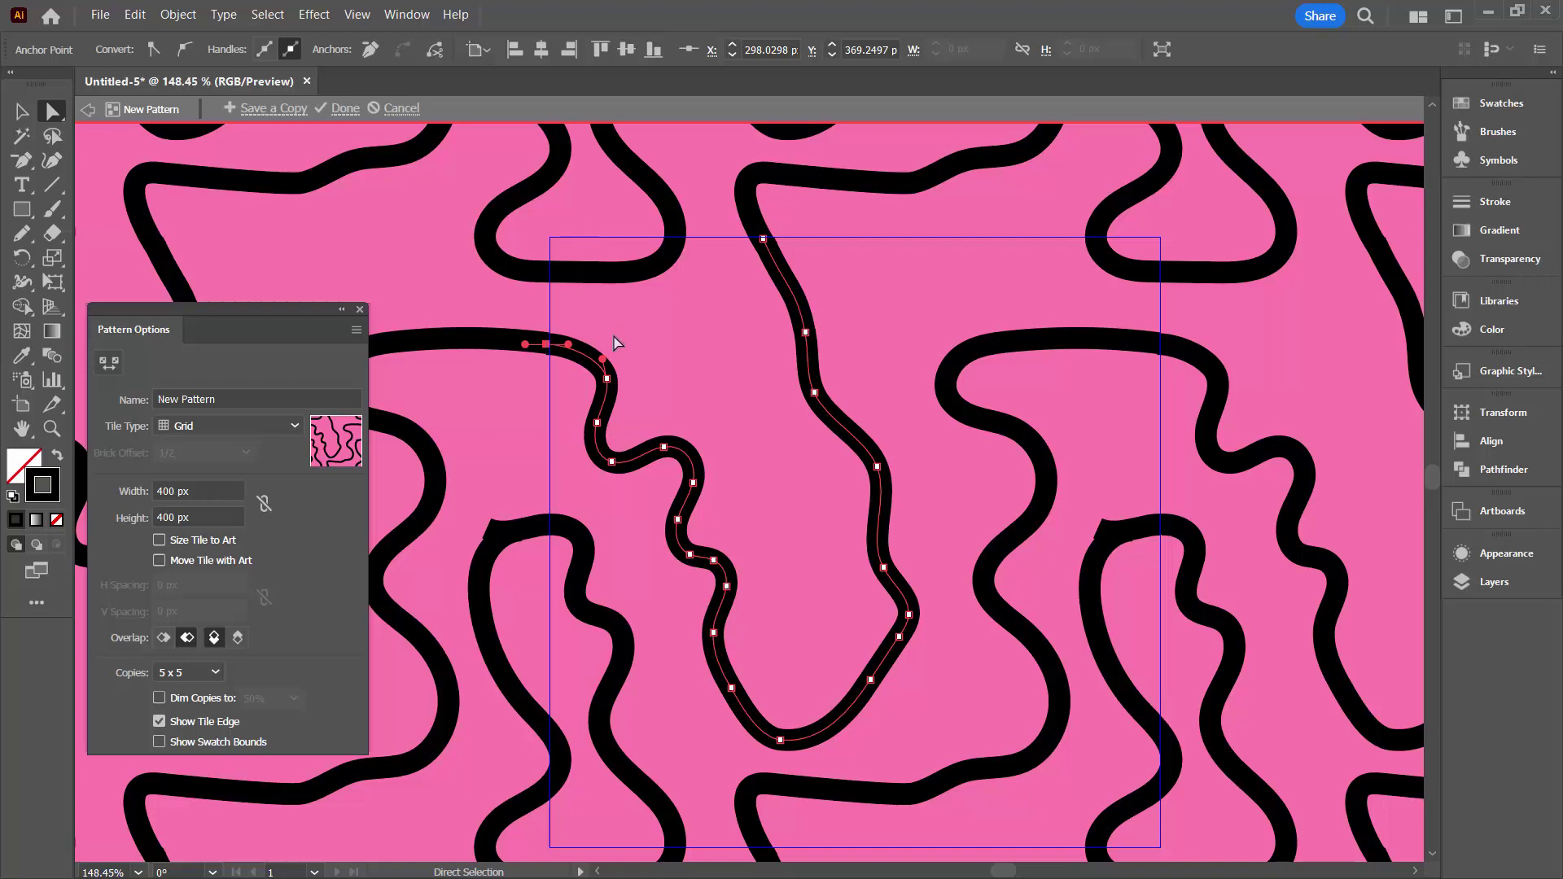
key("ctrl+a")
left_click_drag(607, 569, 719, 354)
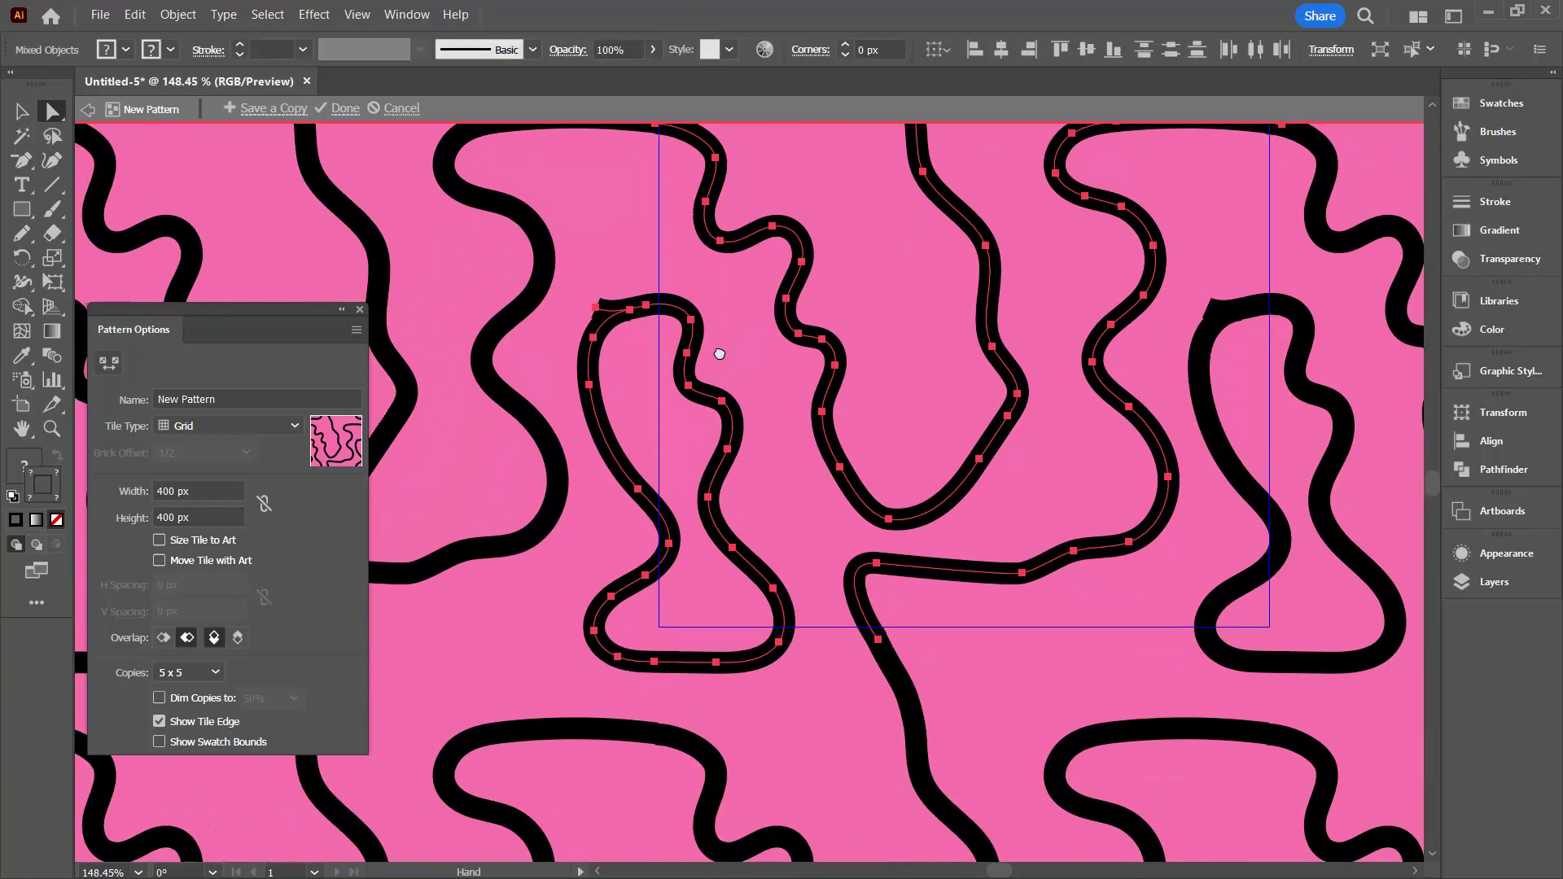
- Select and delete the existing left loop path in the tile
left_click(639, 320)
left_click(620, 324)
key("v")
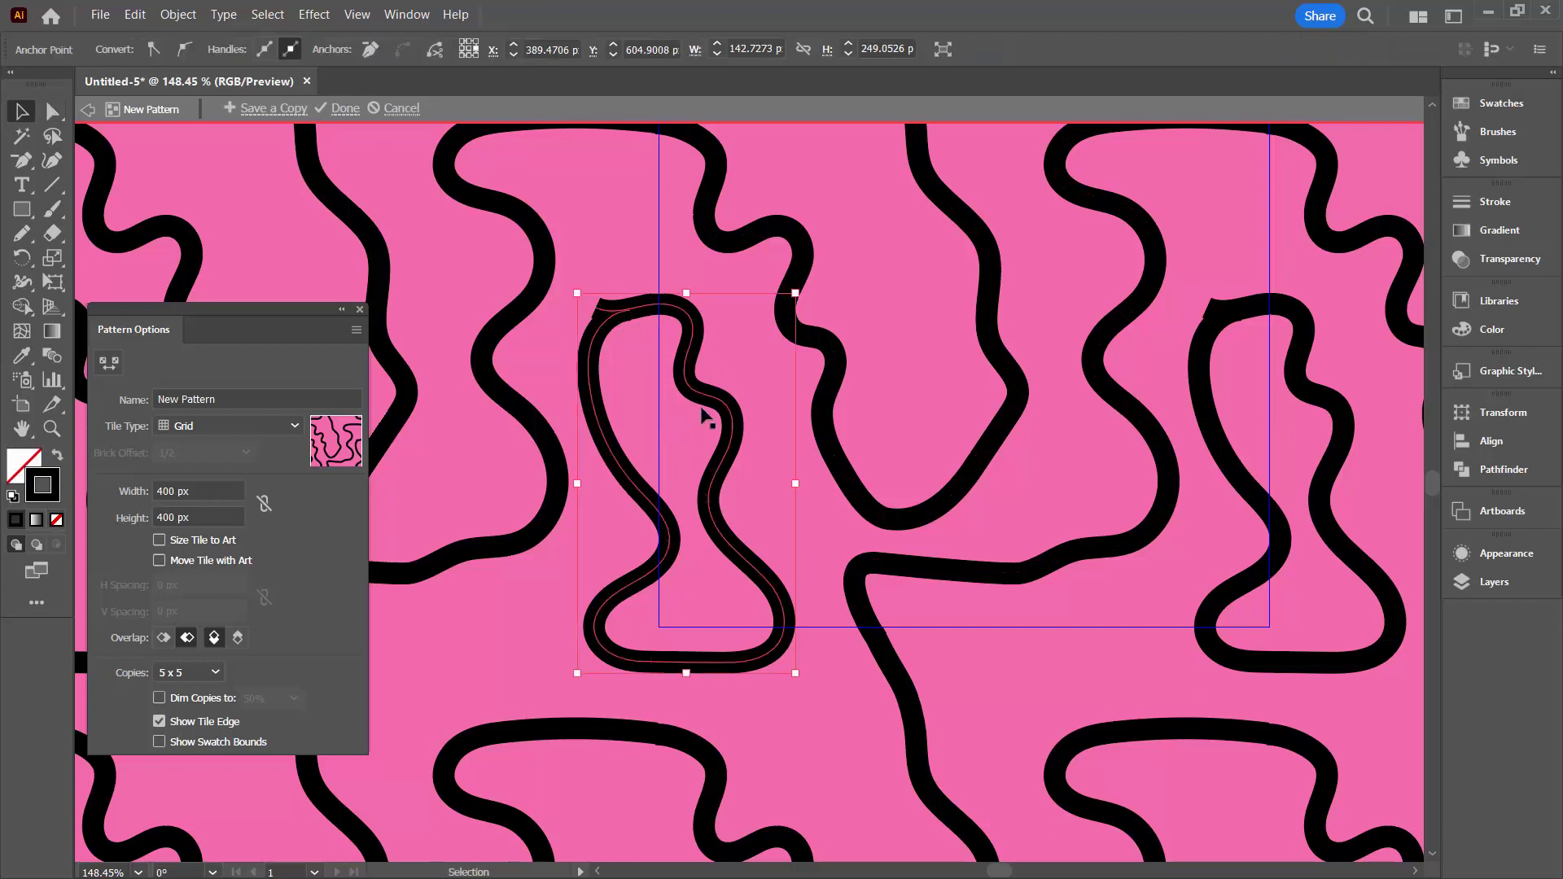
key("Delete")
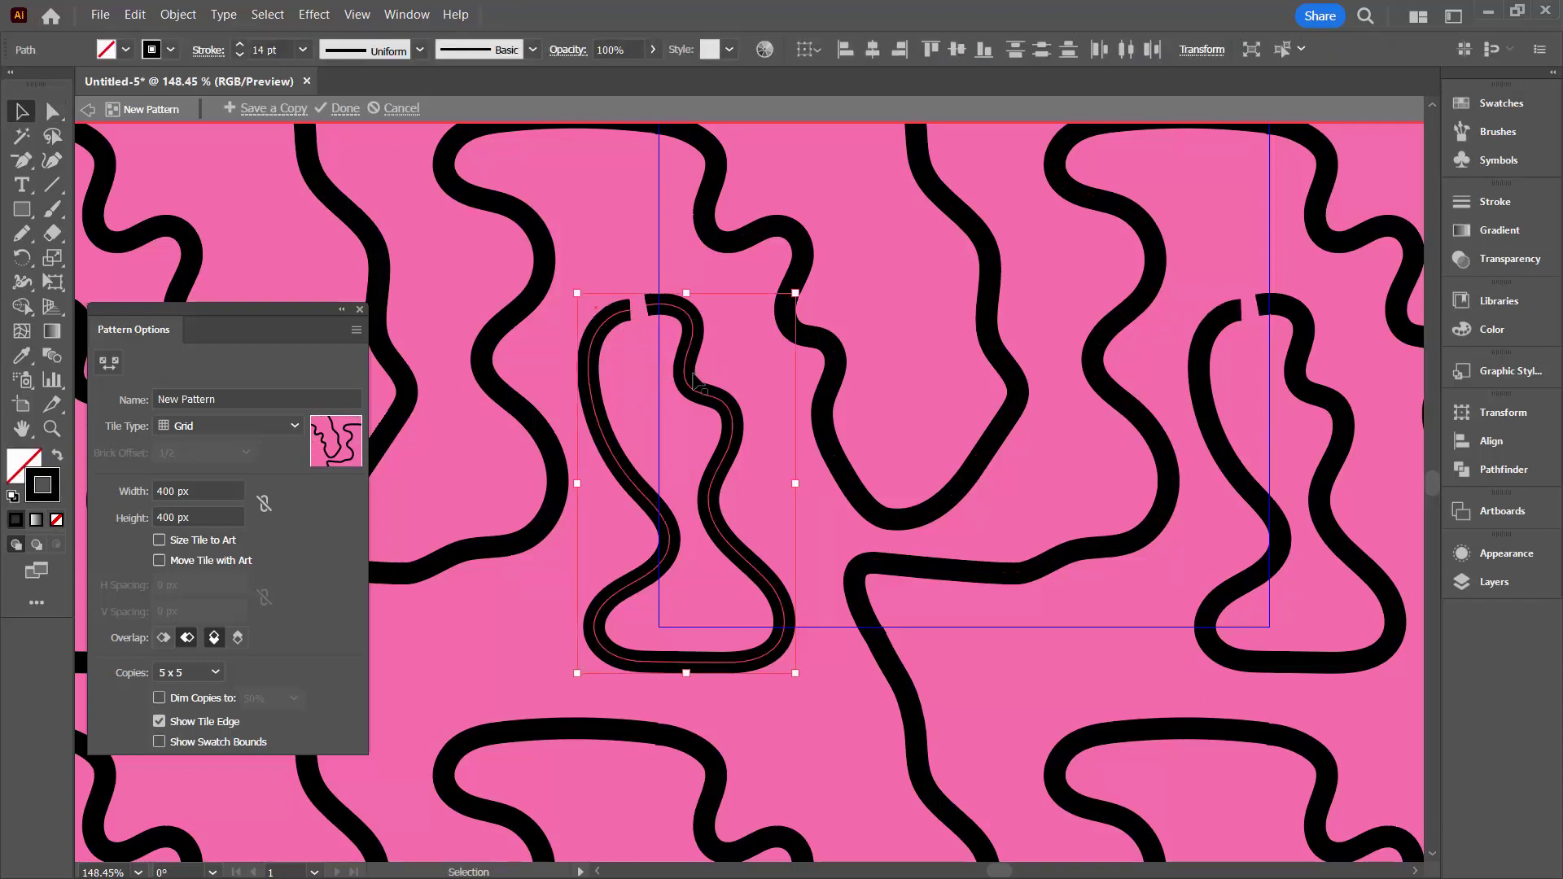
key("Delete")
- Draw a replacement wavy loop with the Pencil and smooth its lower-left bend
left_click(32, 239)
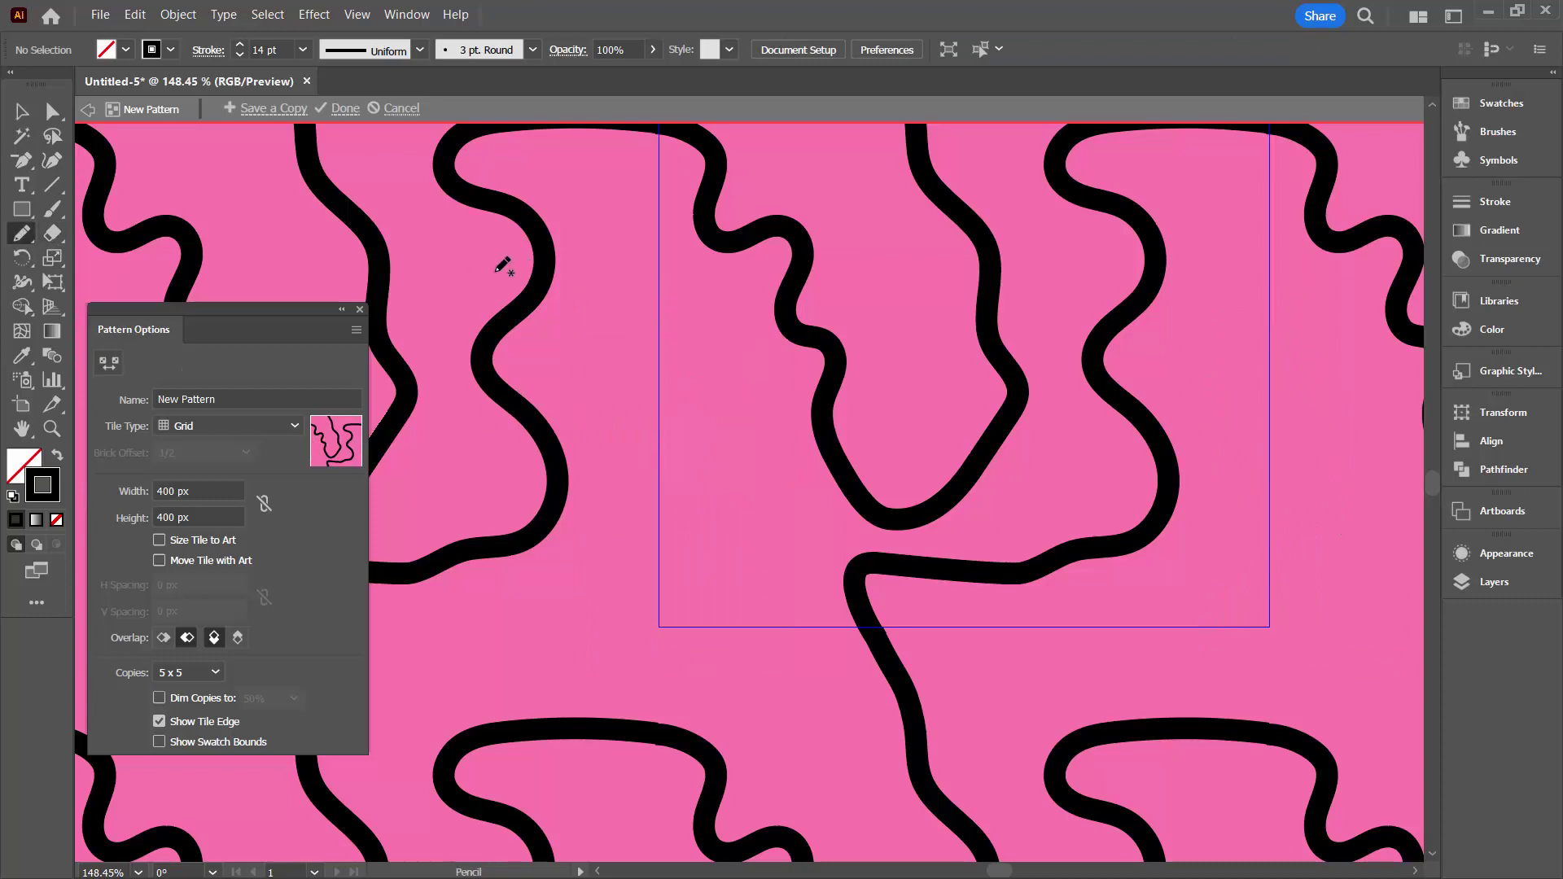
mouse_move(619, 297)
left_mouse_down()
mouse_move(675, 279)
mouse_move(697, 305)
mouse_move(702, 404)
mouse_move(750, 457)
mouse_move(763, 500)
mouse_move(741, 542)
mouse_move(801, 671)
mouse_move(763, 704)
mouse_move(561, 651)
mouse_move(631, 524)
mouse_move(625, 451)
mouse_move(581, 345)
mouse_move(621, 293)
left_mouse_up()
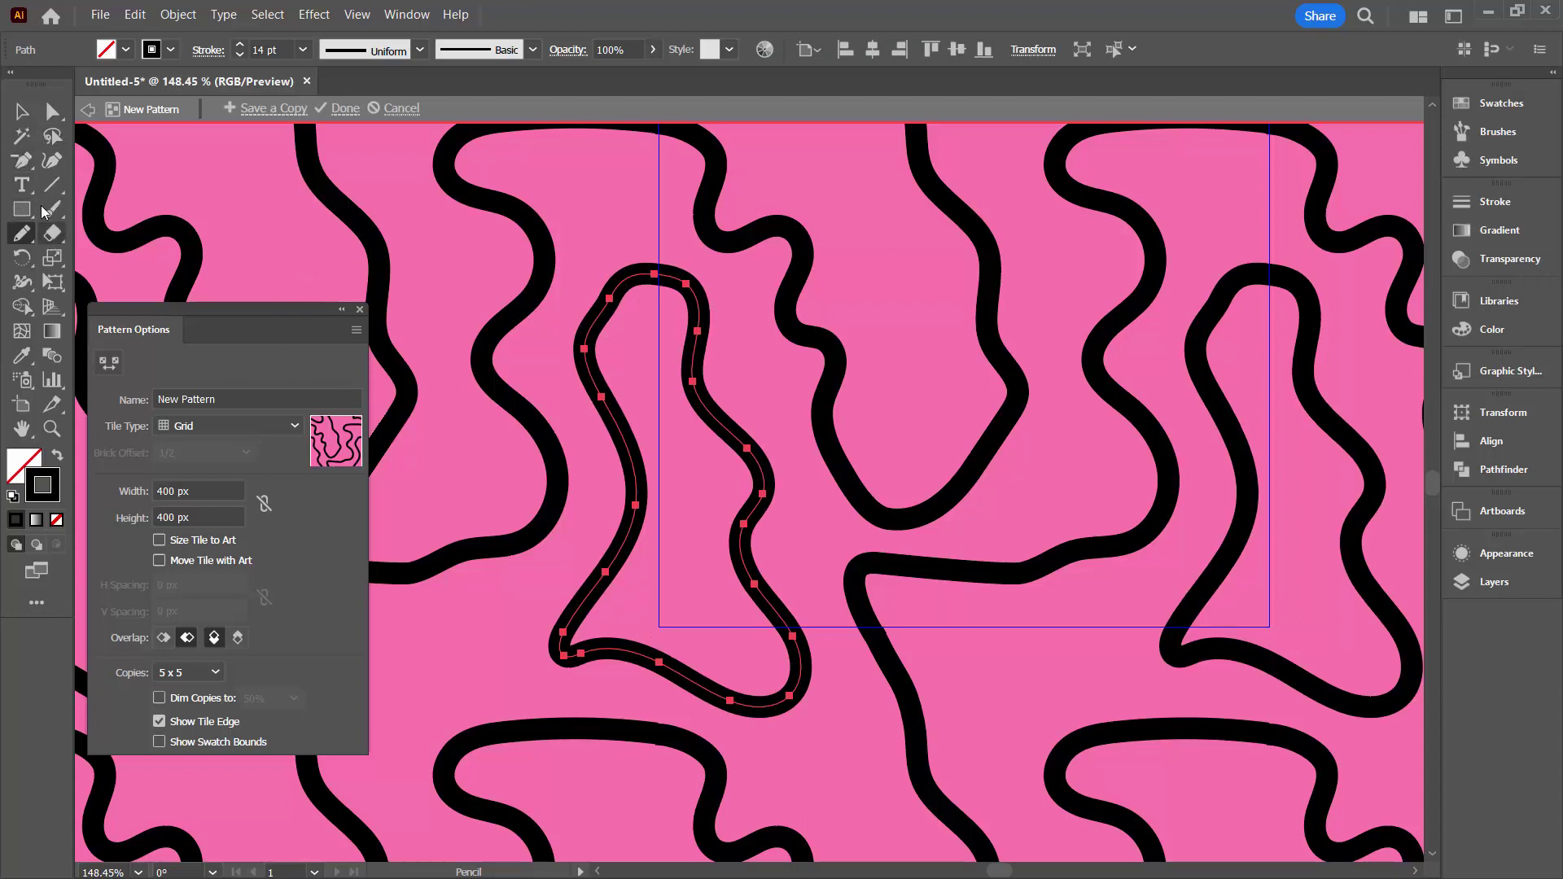
mouse_move(23, 237)
left_mouse_down()
mouse_move(86, 255)
mouse_move(92, 278)
left_mouse_up()
mouse_move(580, 636)
left_mouse_down()
mouse_move(562, 602)
mouse_move(635, 671)
mouse_move(641, 642)
left_mouse_up()
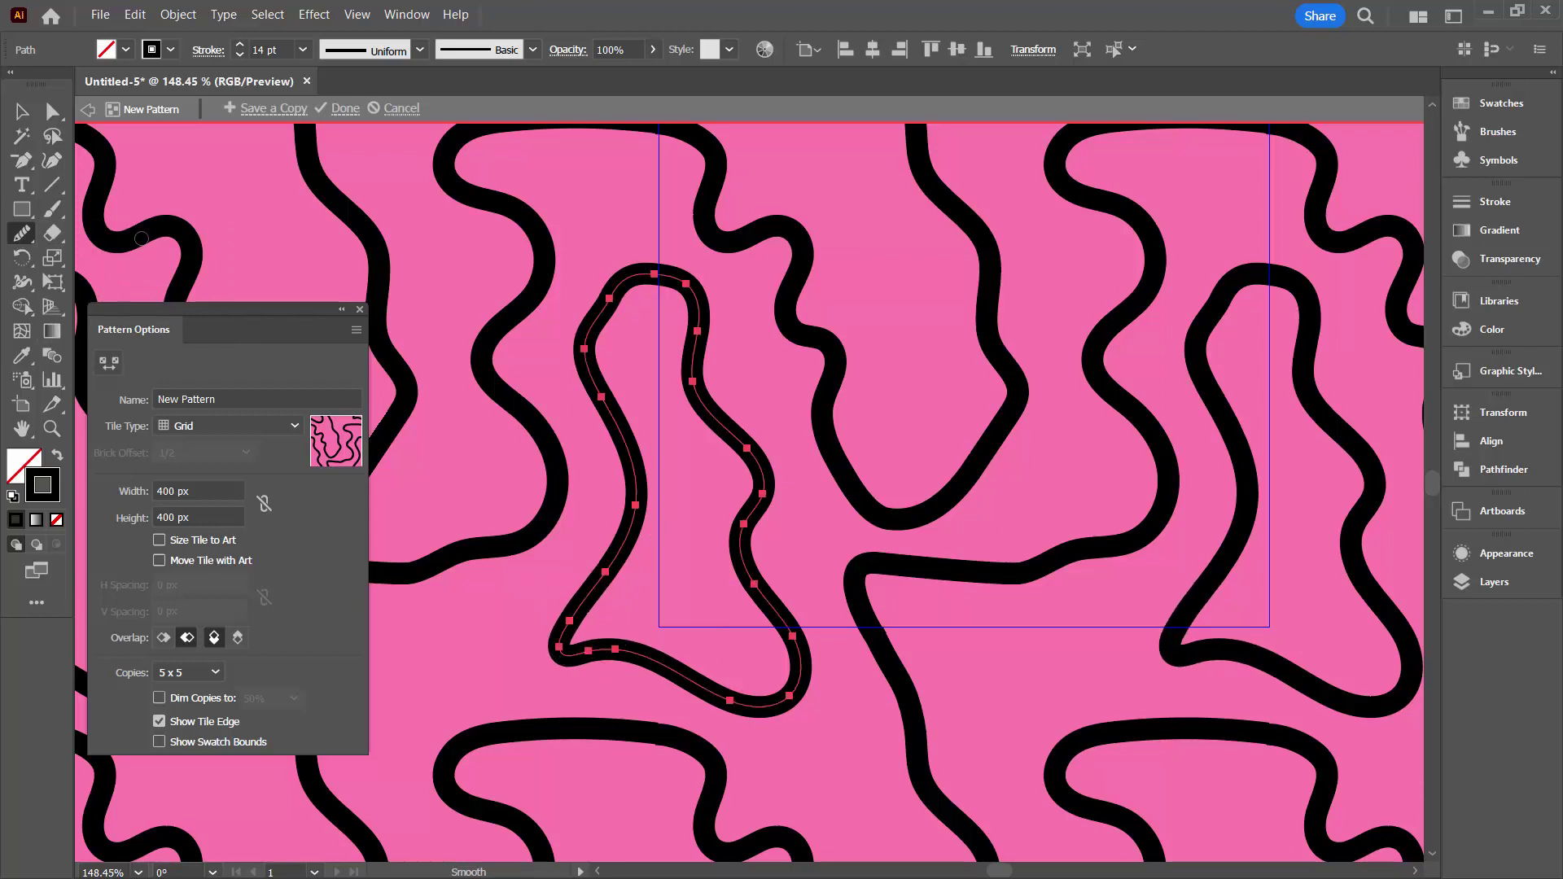
left_click(21, 112)
- Turn off Show Tile Edge and zoom the pattern view out to 50%
key("ctrl+a")
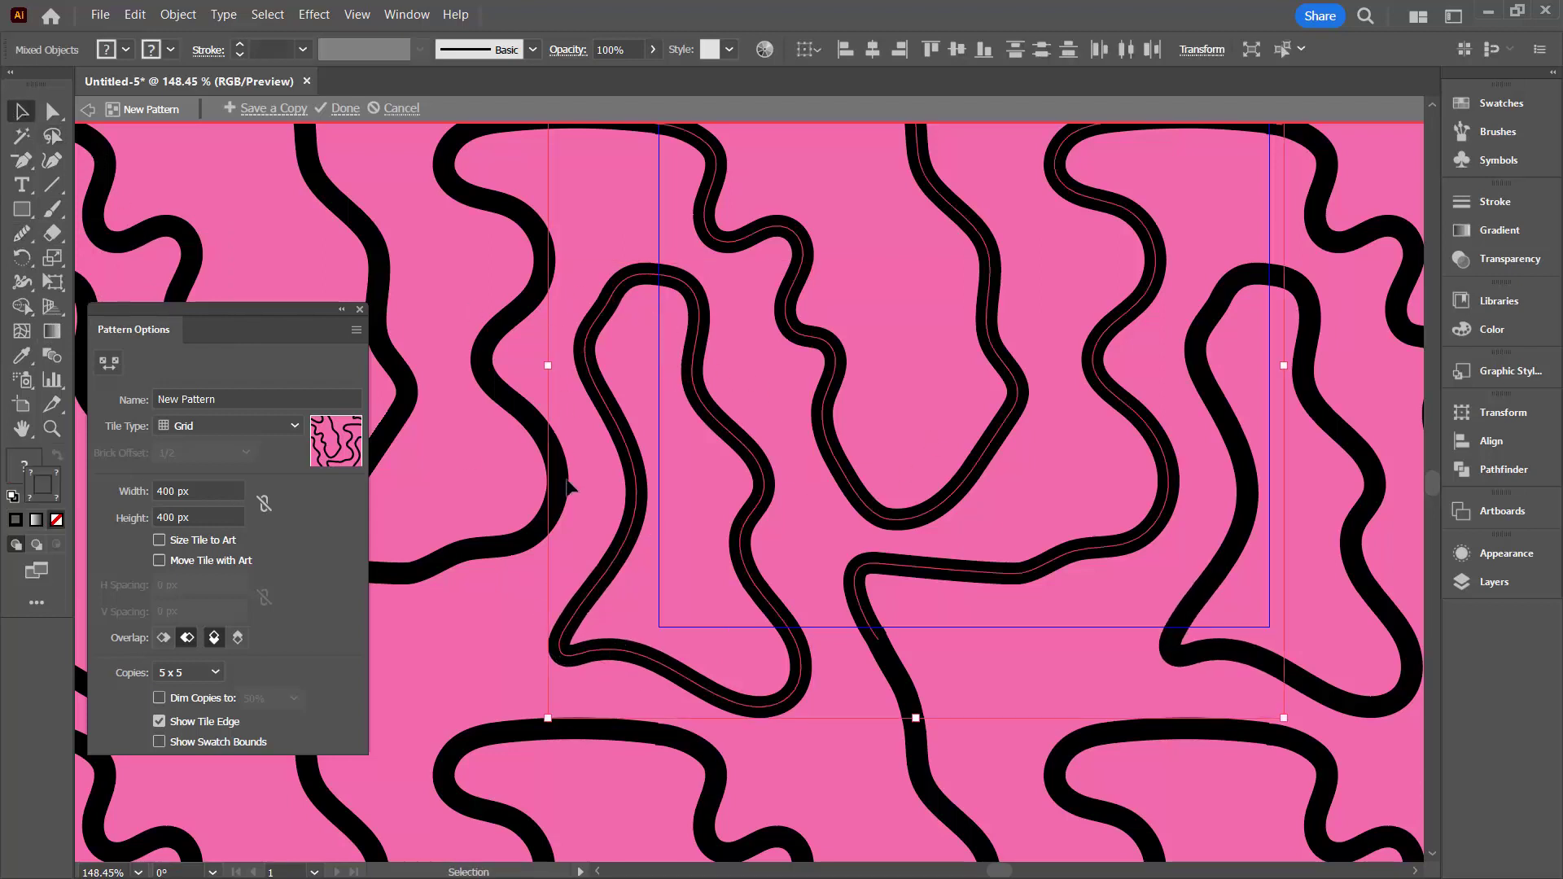
scroll(1186, 403, "up", 5)
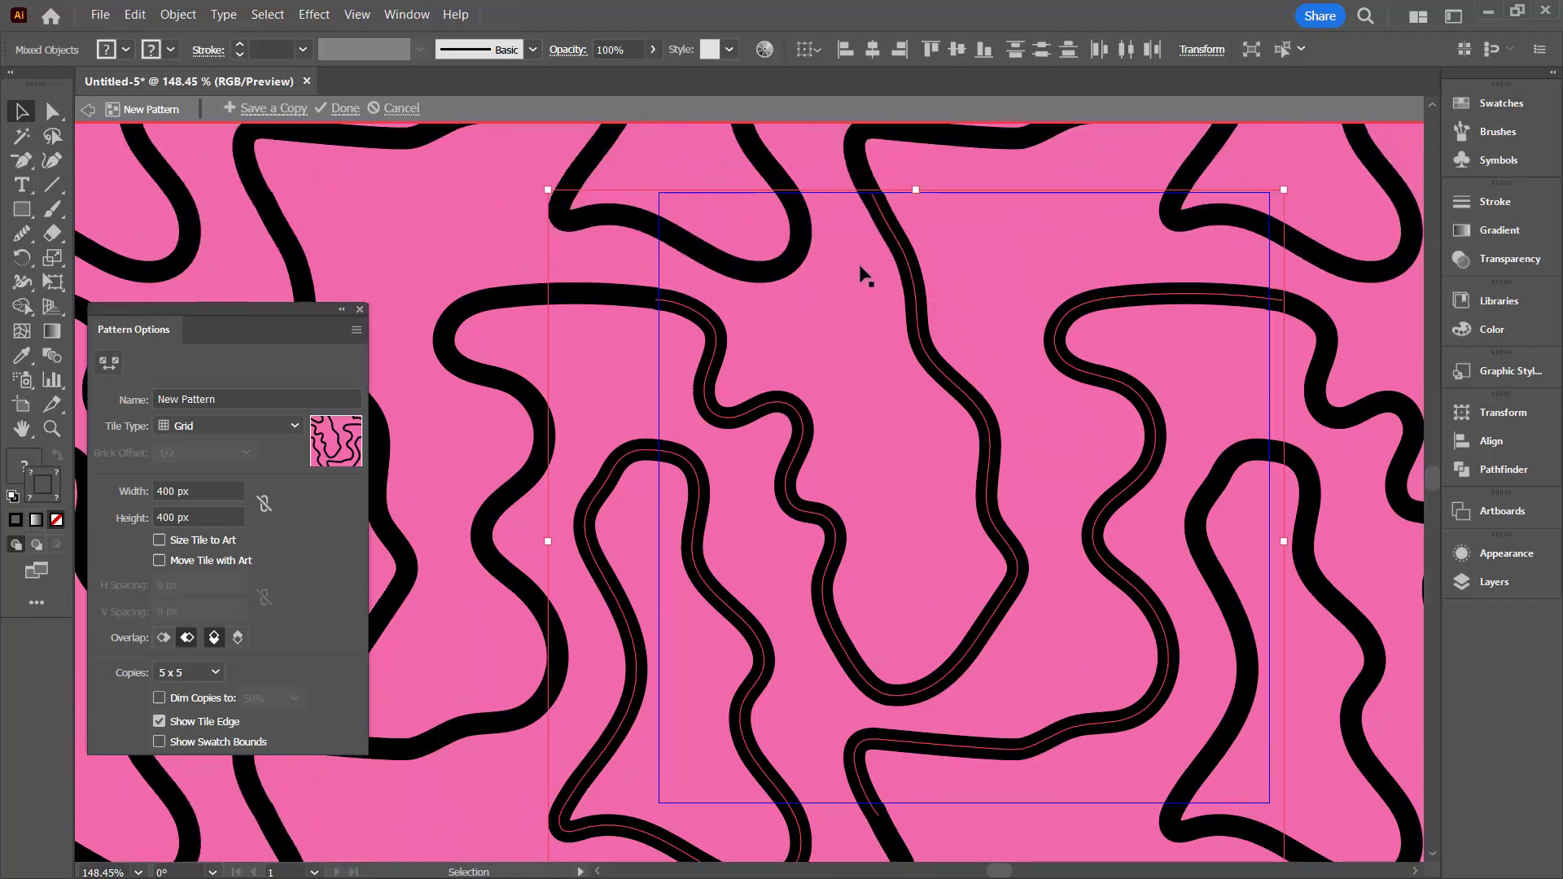
left_click(159, 722)
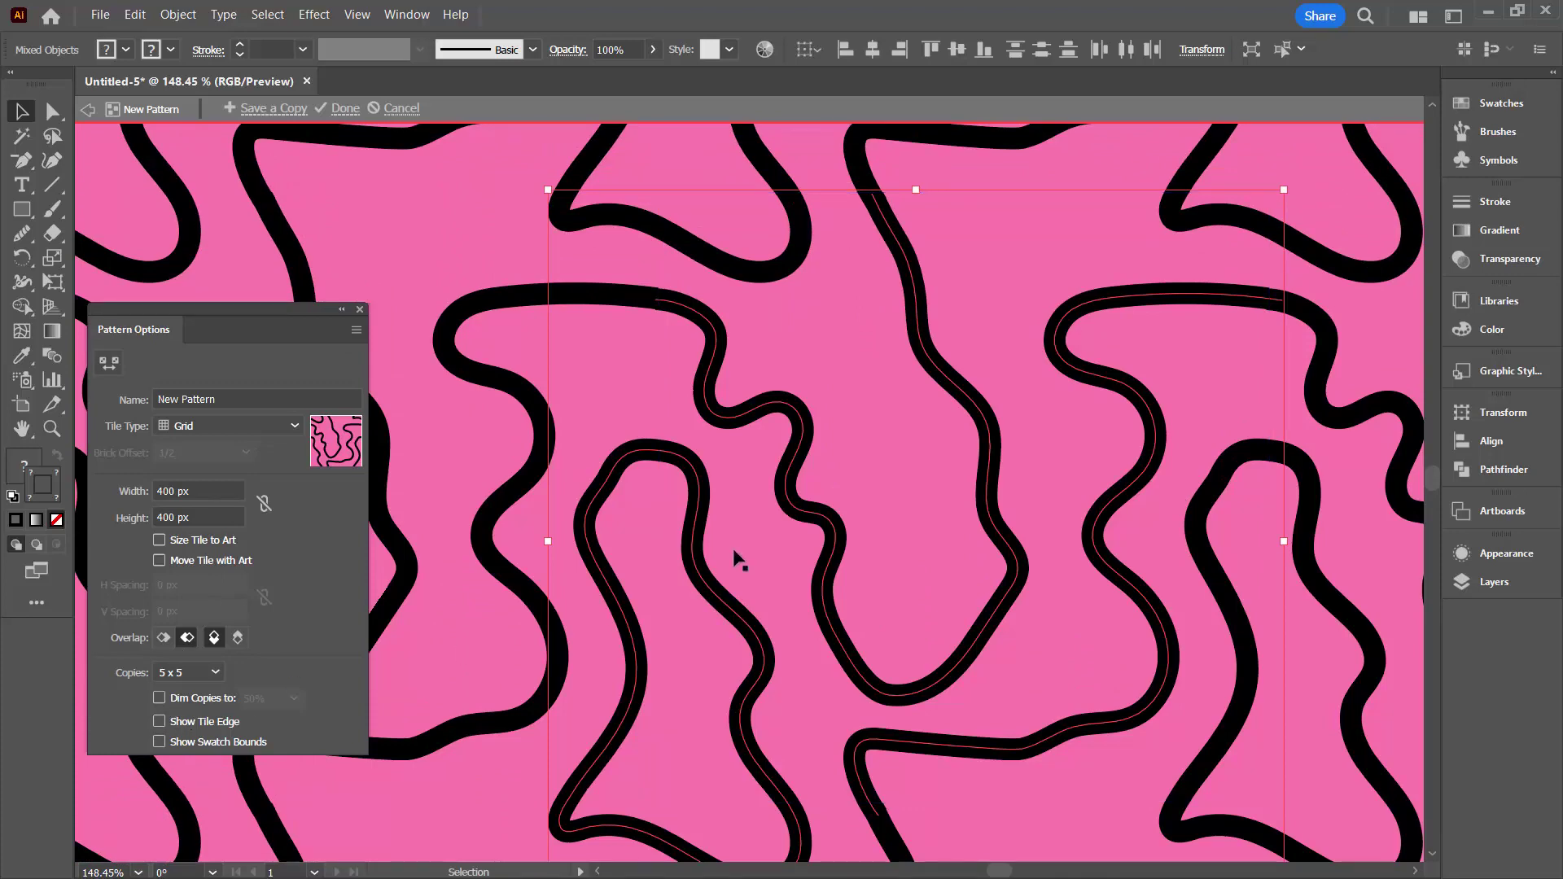
key("z")
left_click(823, 554, "alt")
left_click(825, 557, "alt")
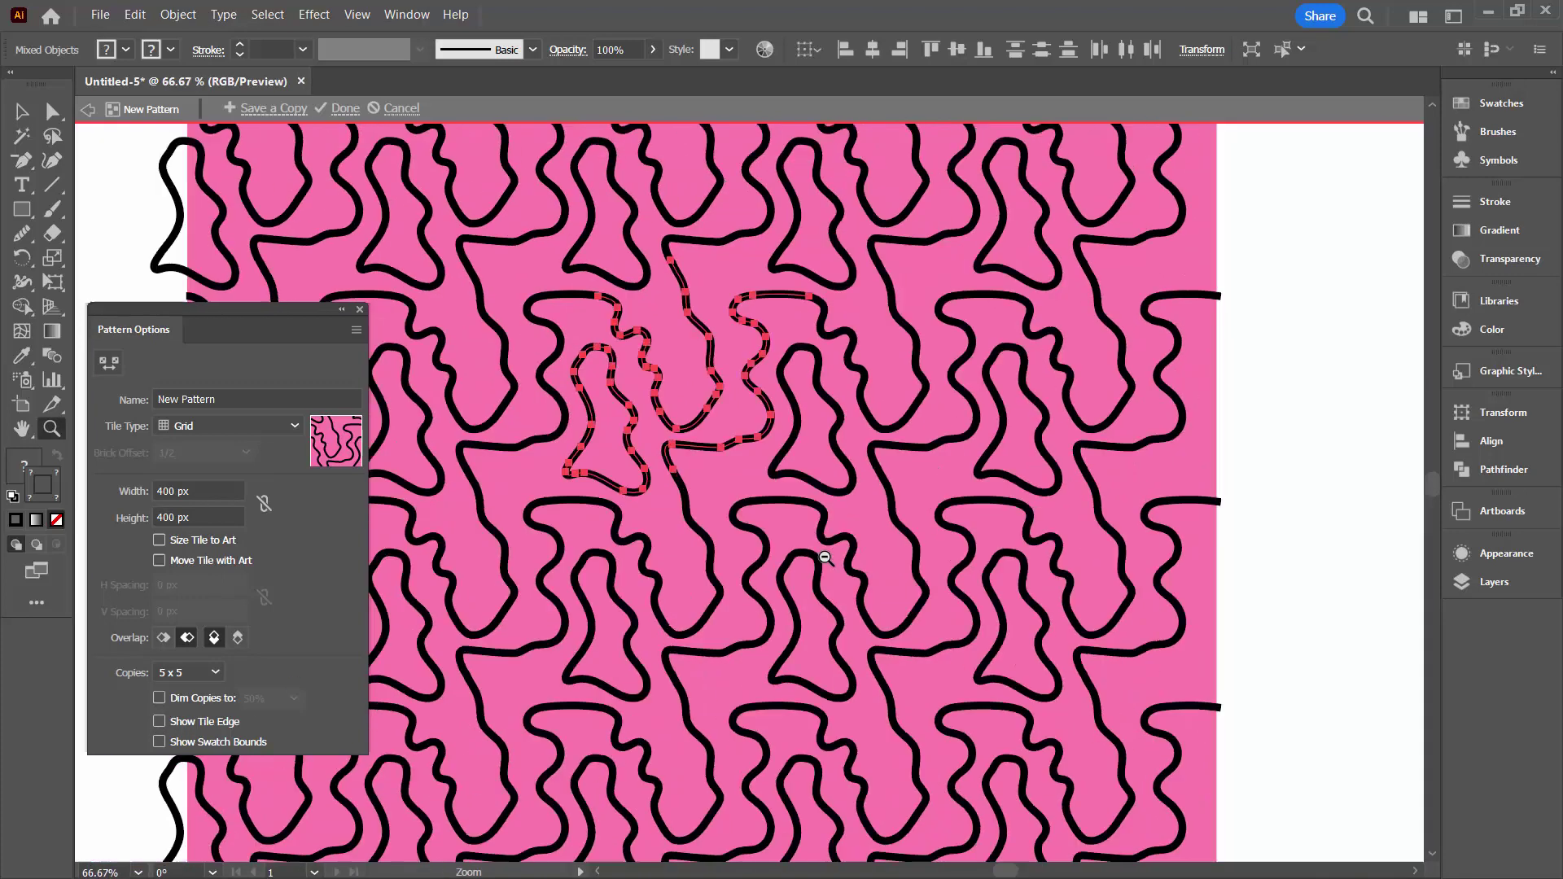
left_click(824, 557, "alt")
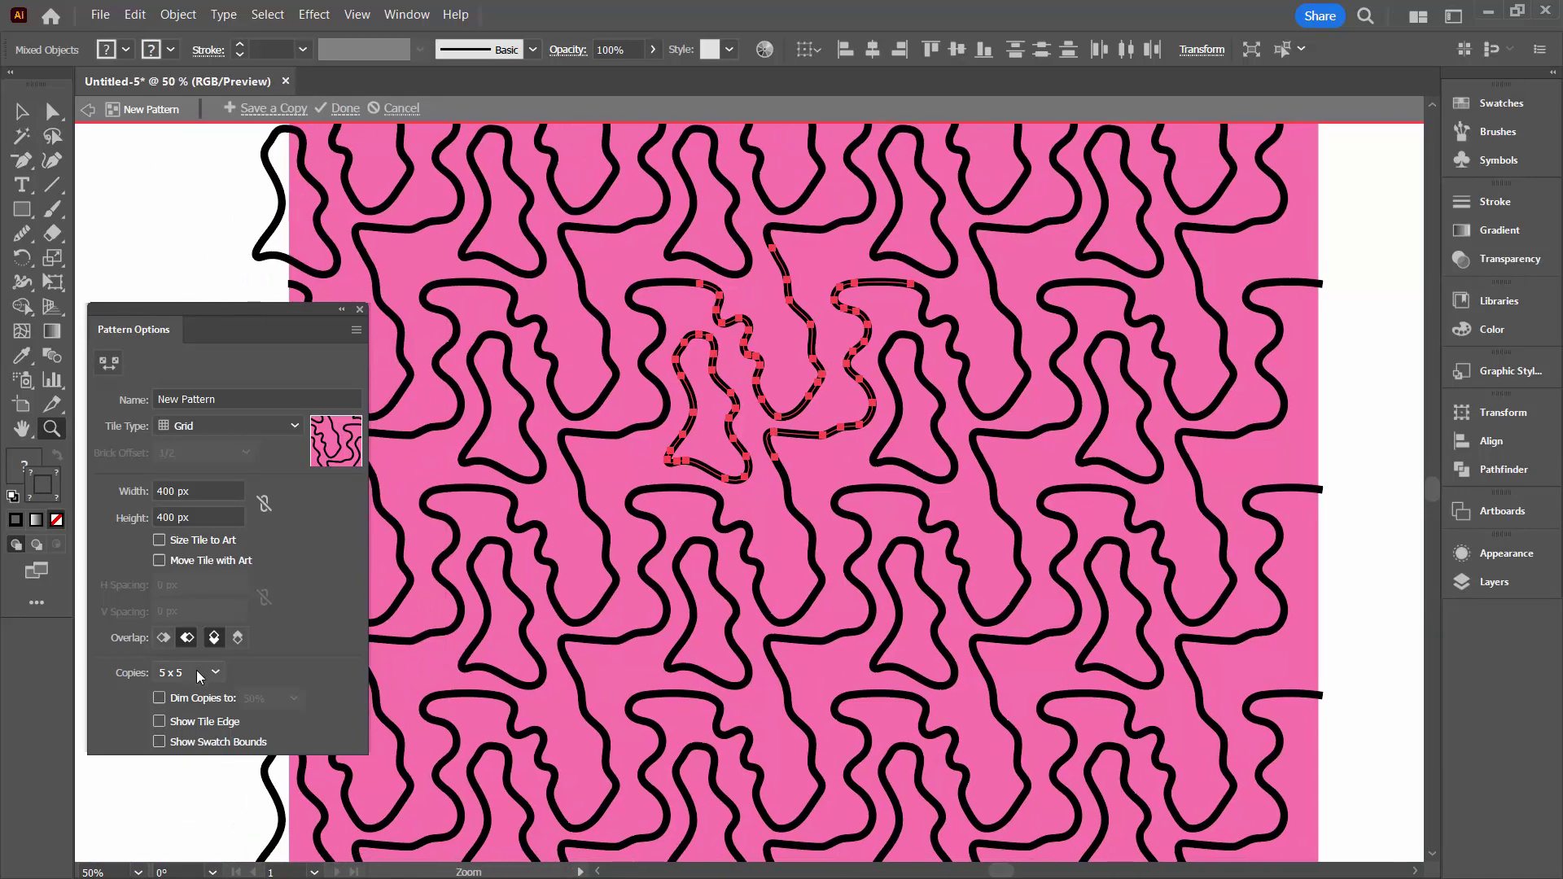
- Set the pattern preview Copies to 9 x 9 and deselect the tile artwork
left_click(198, 675)
left_click(205, 471)
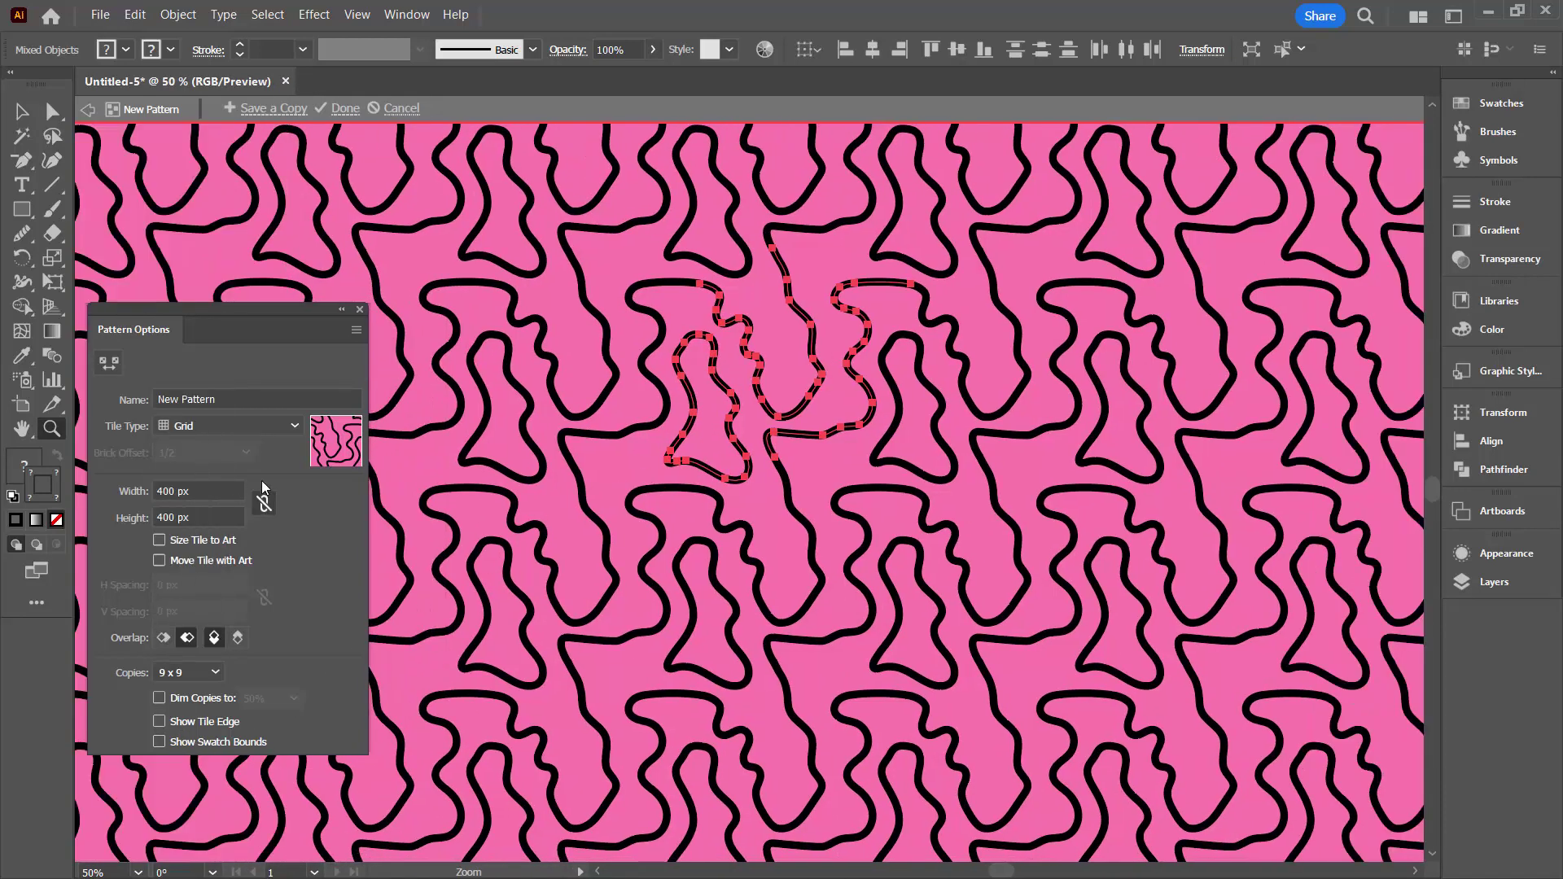
left_click(22, 111)
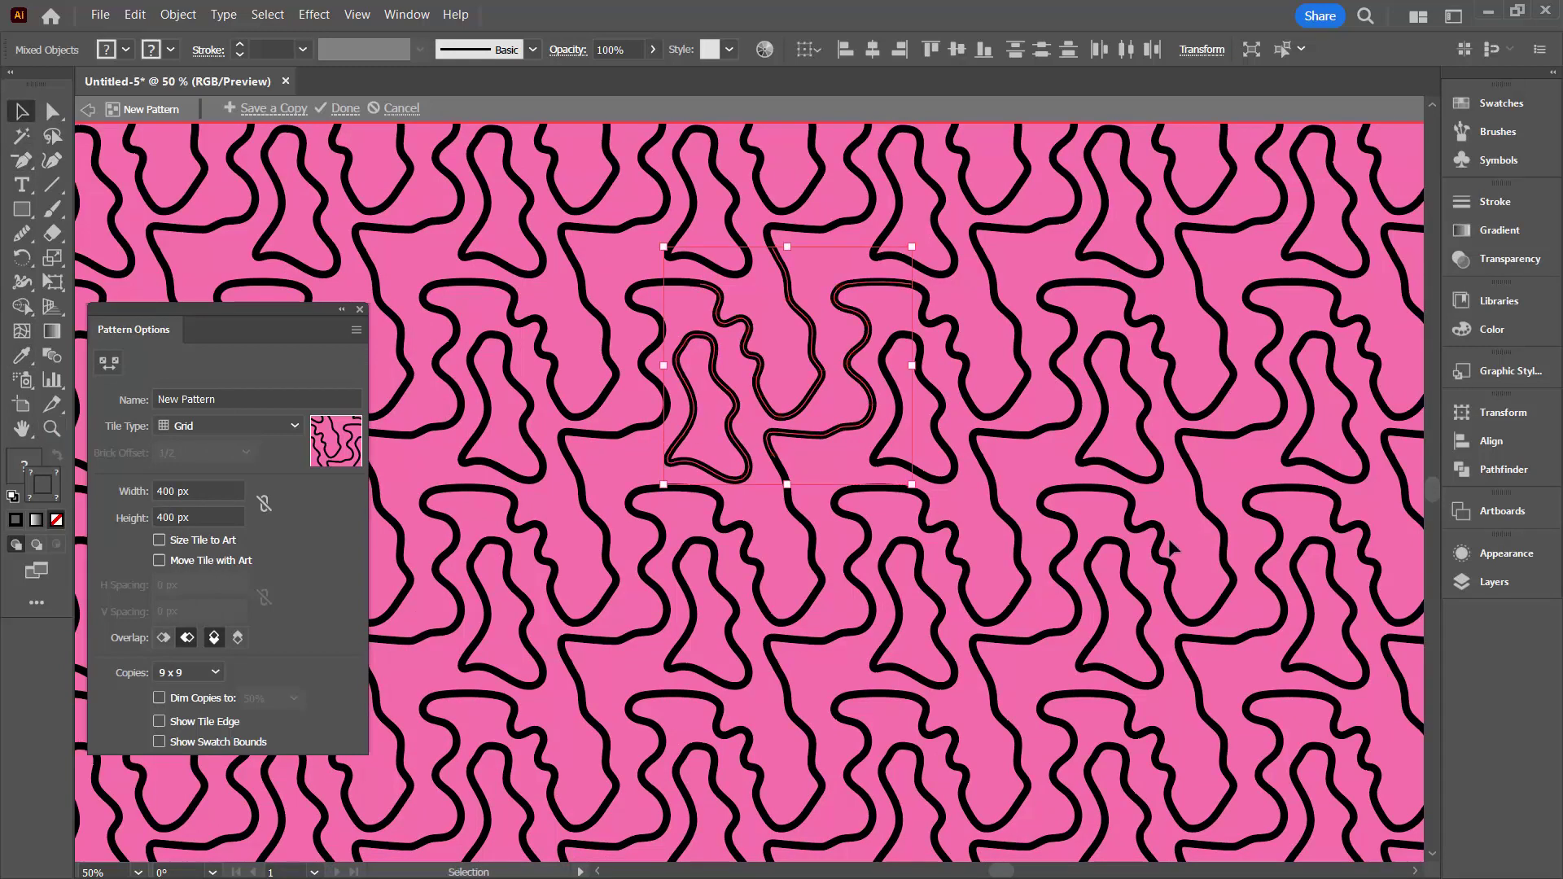
left_click(1178, 564)
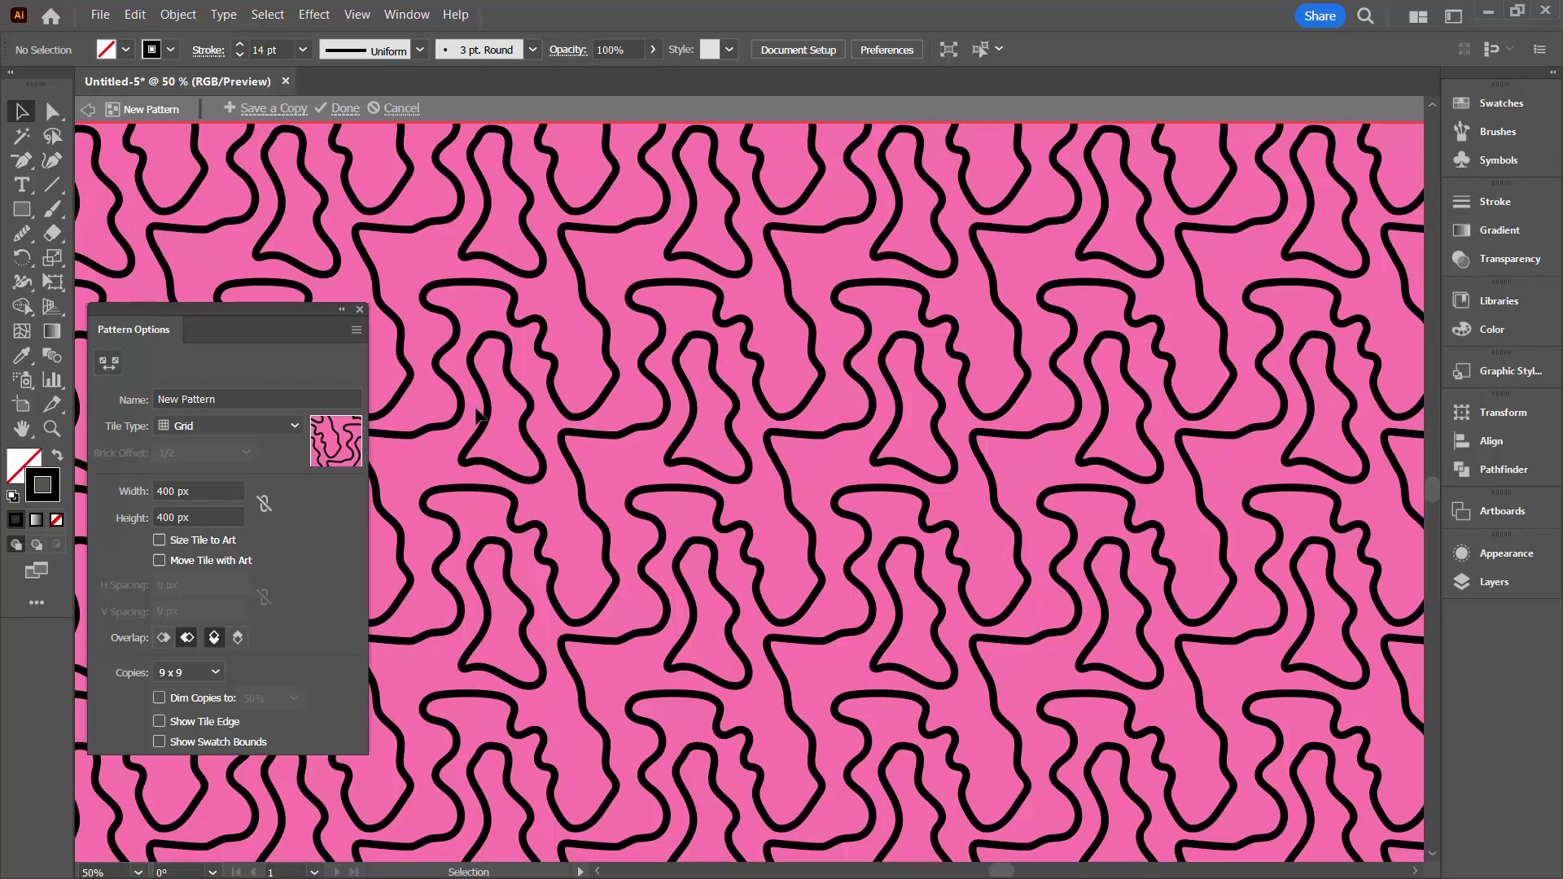
- Re-enable Show Tile Edge and click Done to save New Pattern and exit editing
left_click(159, 721)
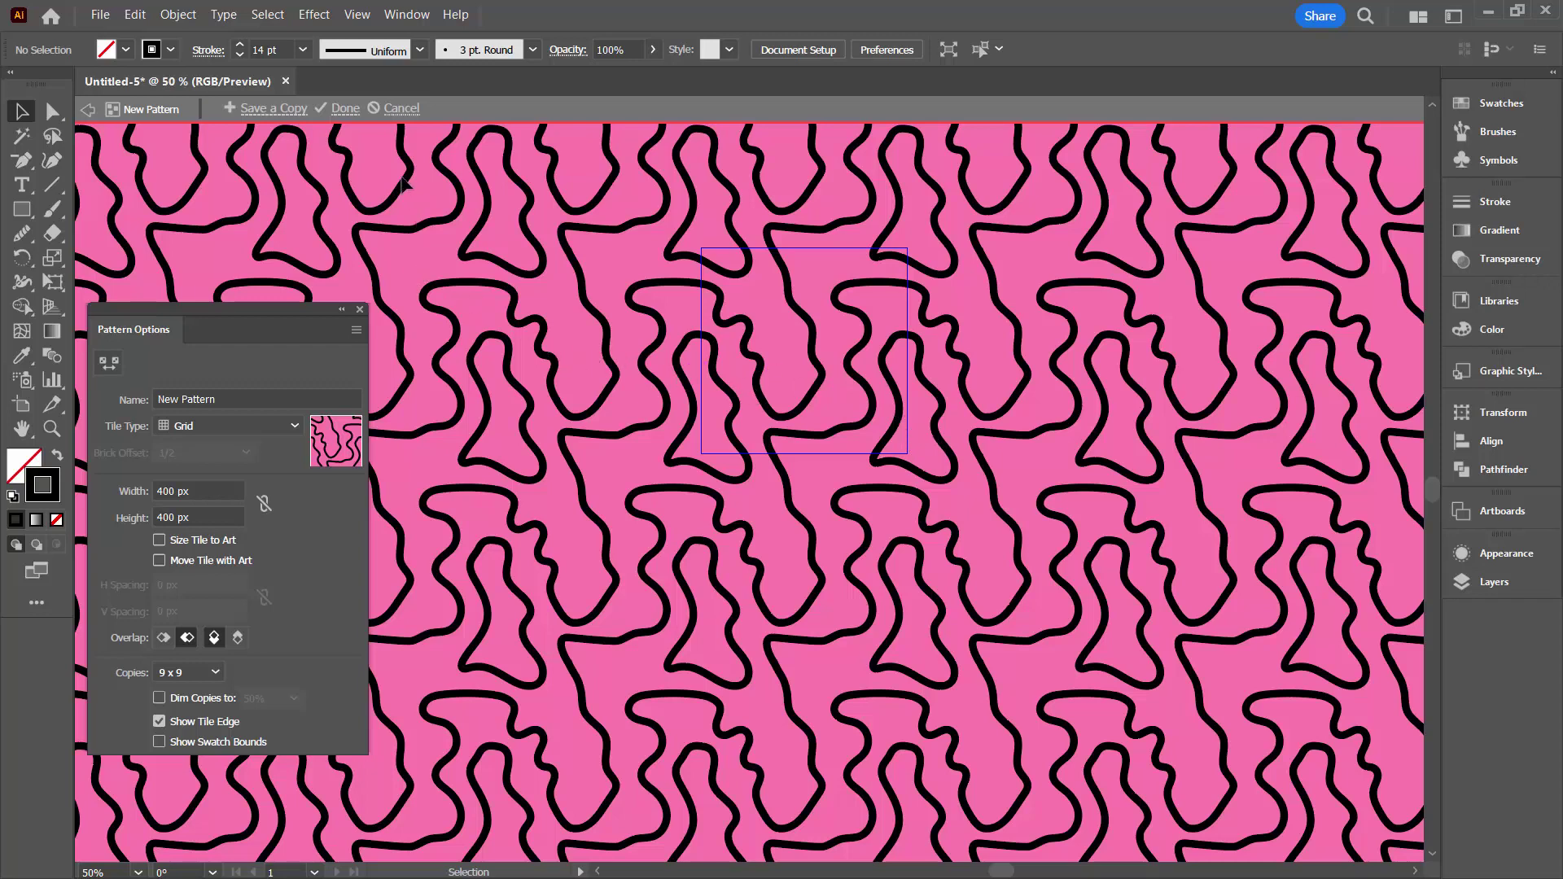
left_click(348, 112)
left_click(358, 15)
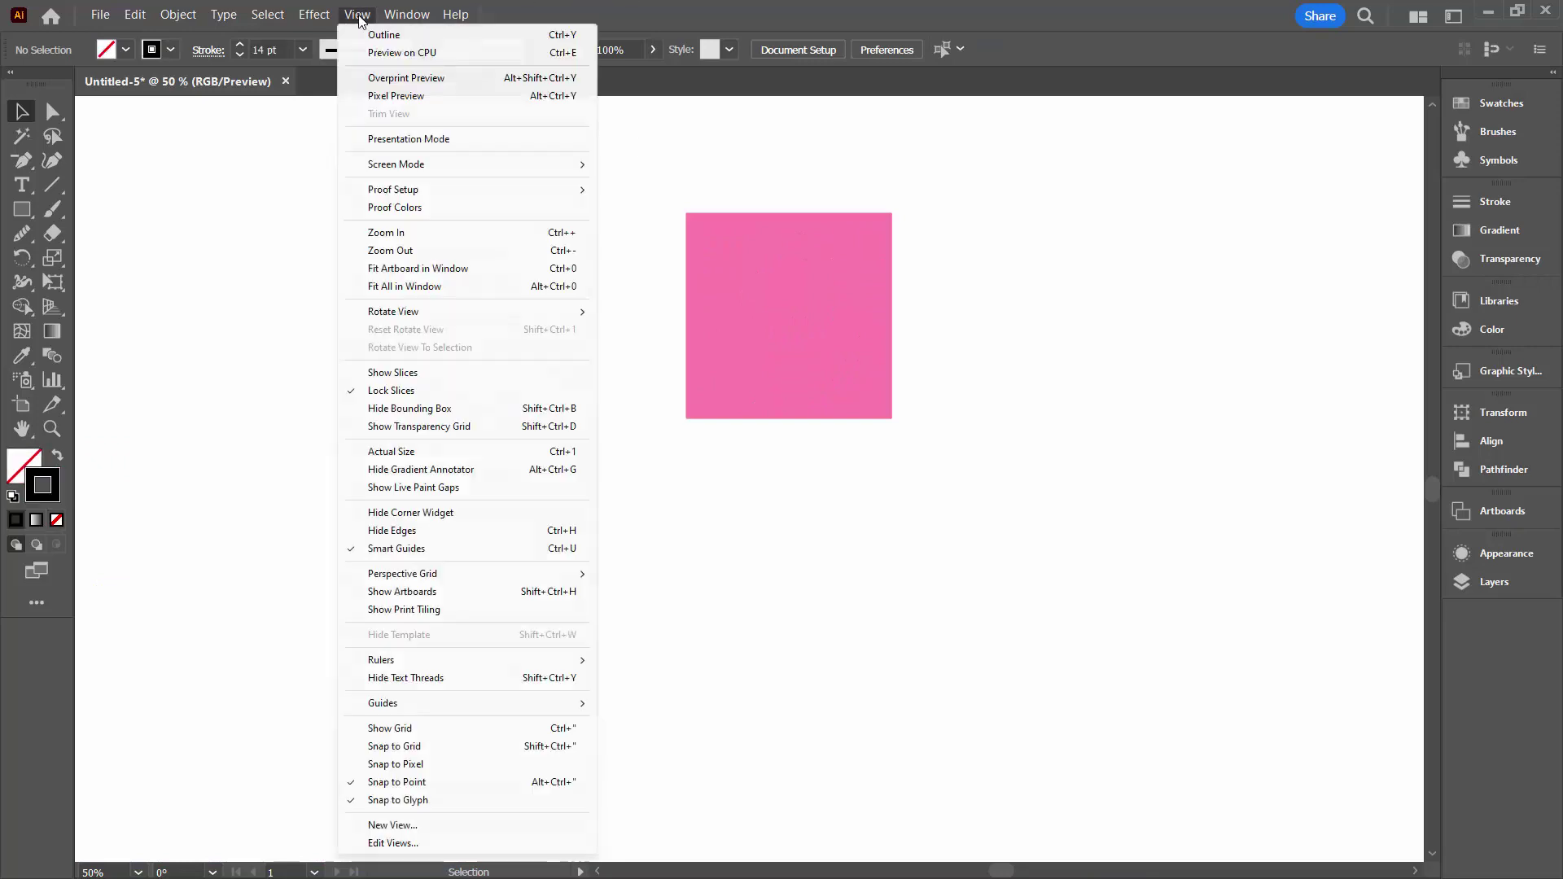
- Show artboard boundaries and move the pink square off the artboard to the left
left_click(412, 587)
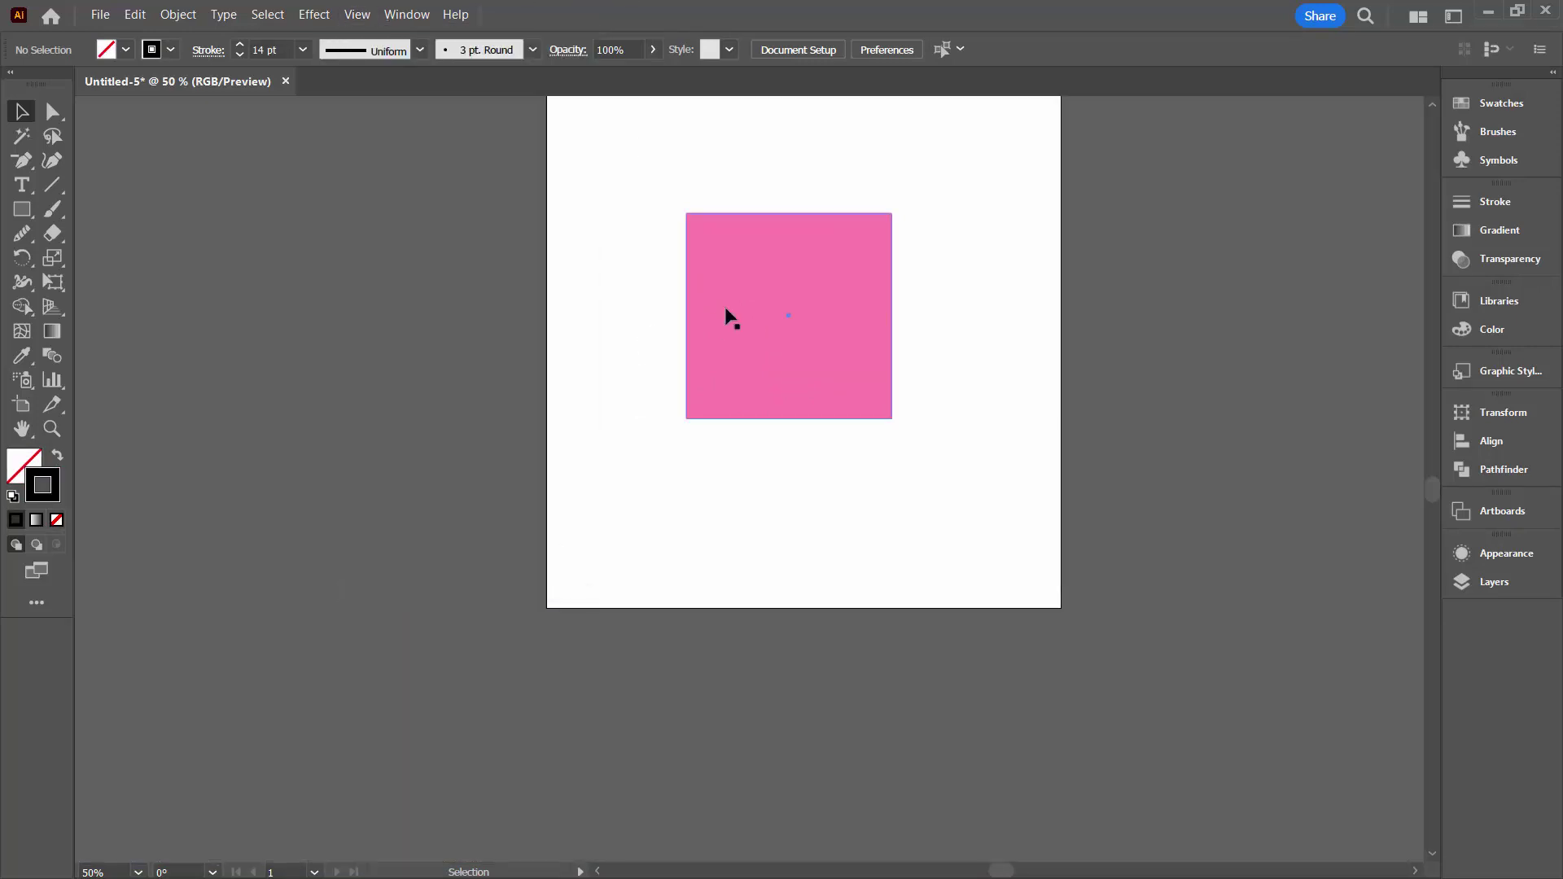
left_click_drag(718, 319, 257, 356)
scroll(712, 340, "up", 1)
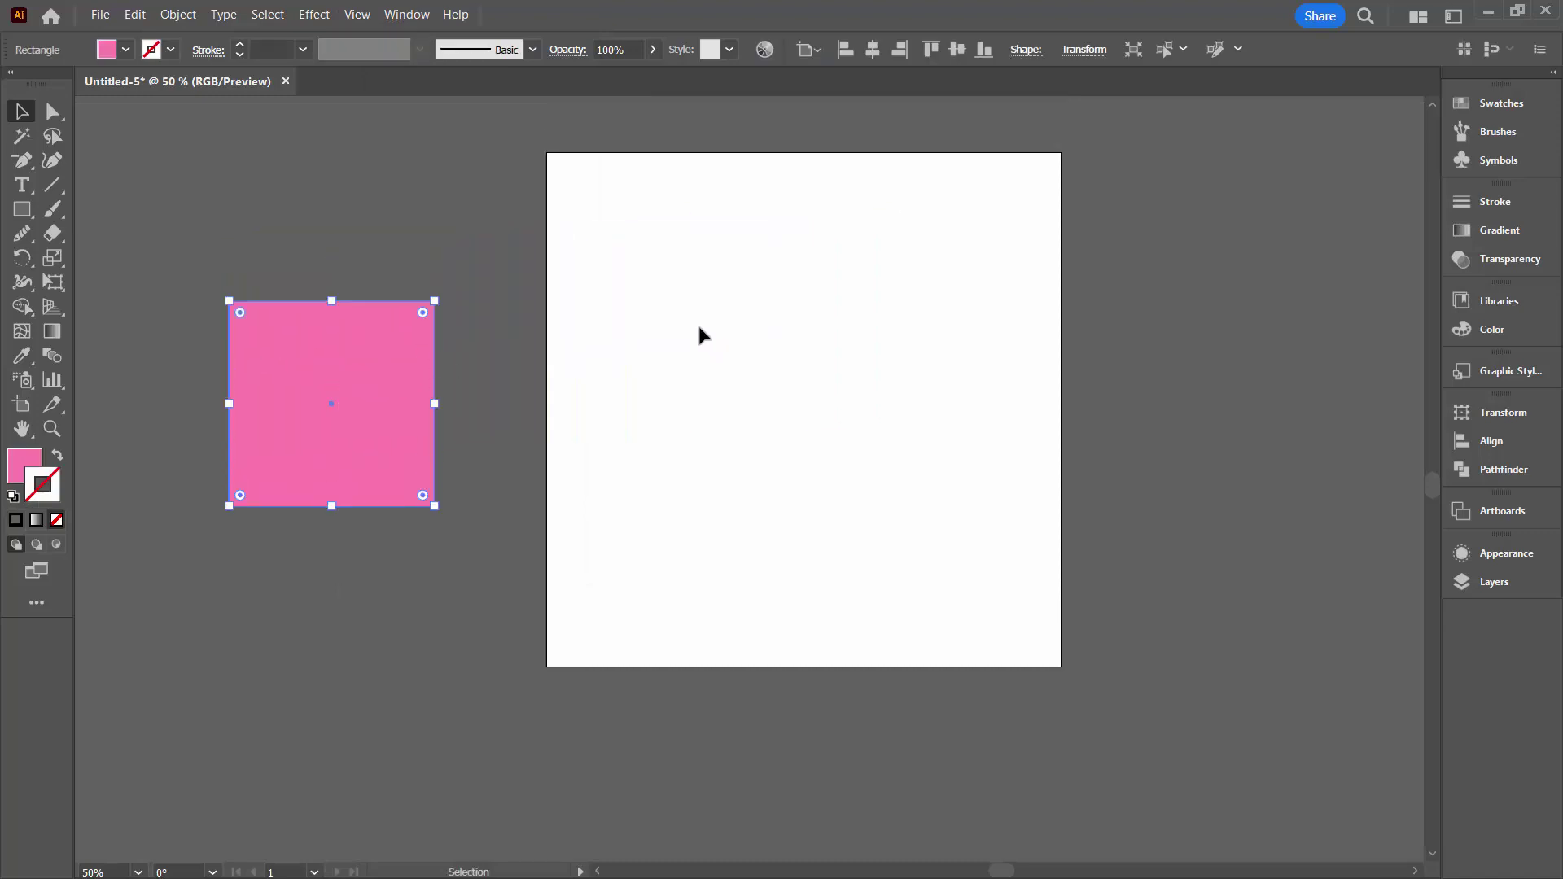
- Create a 1000 x 1000 px rectangle centred horizontally and vertically on the artboard
left_click(21, 209)
left_click(656, 244)
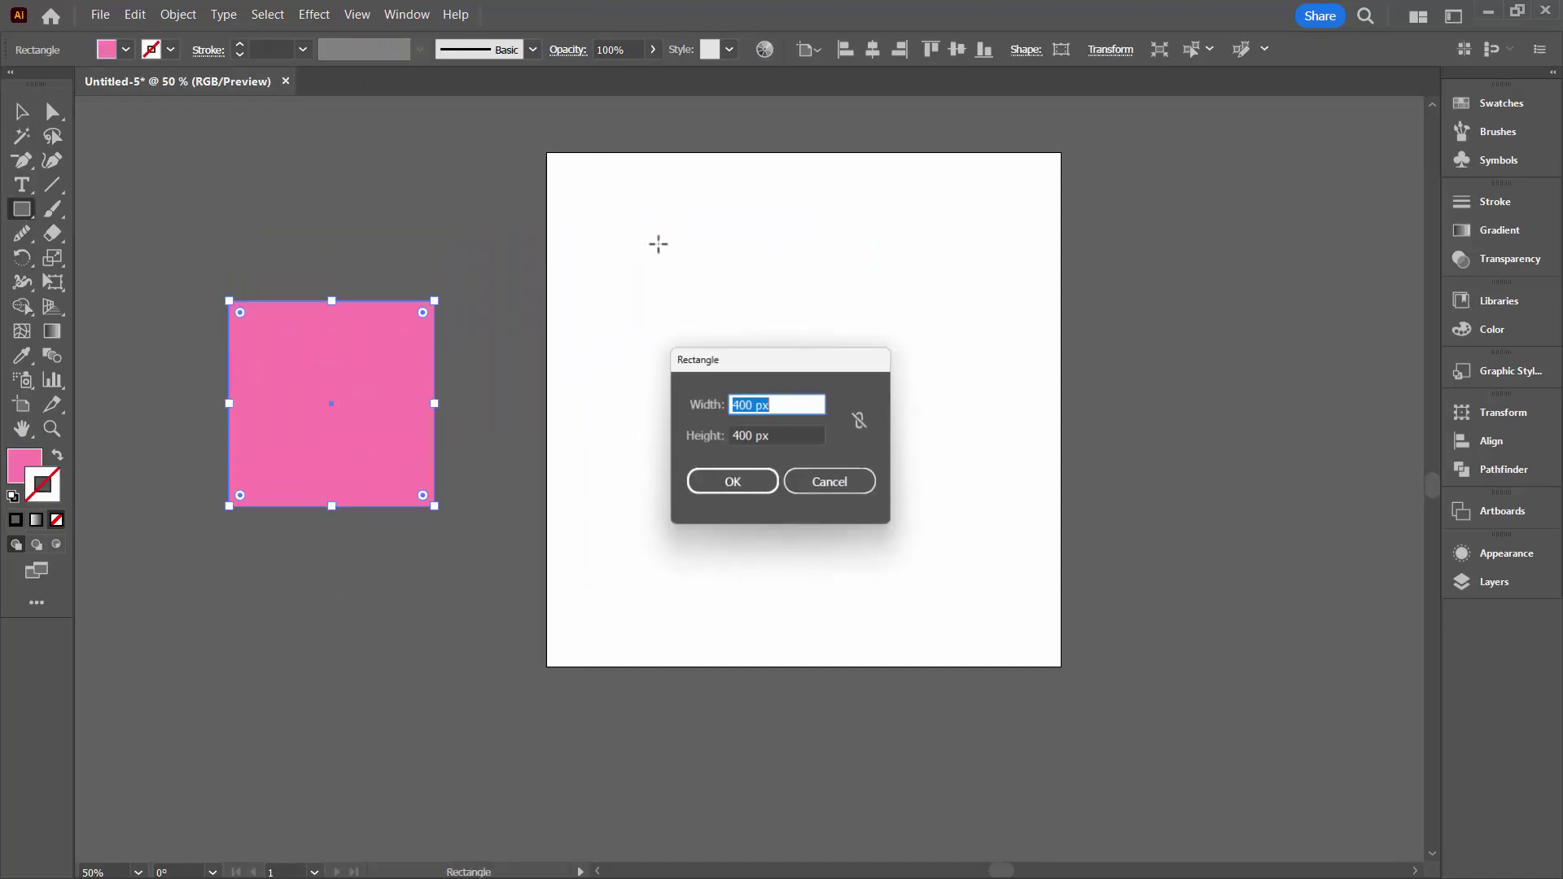
type("1000")
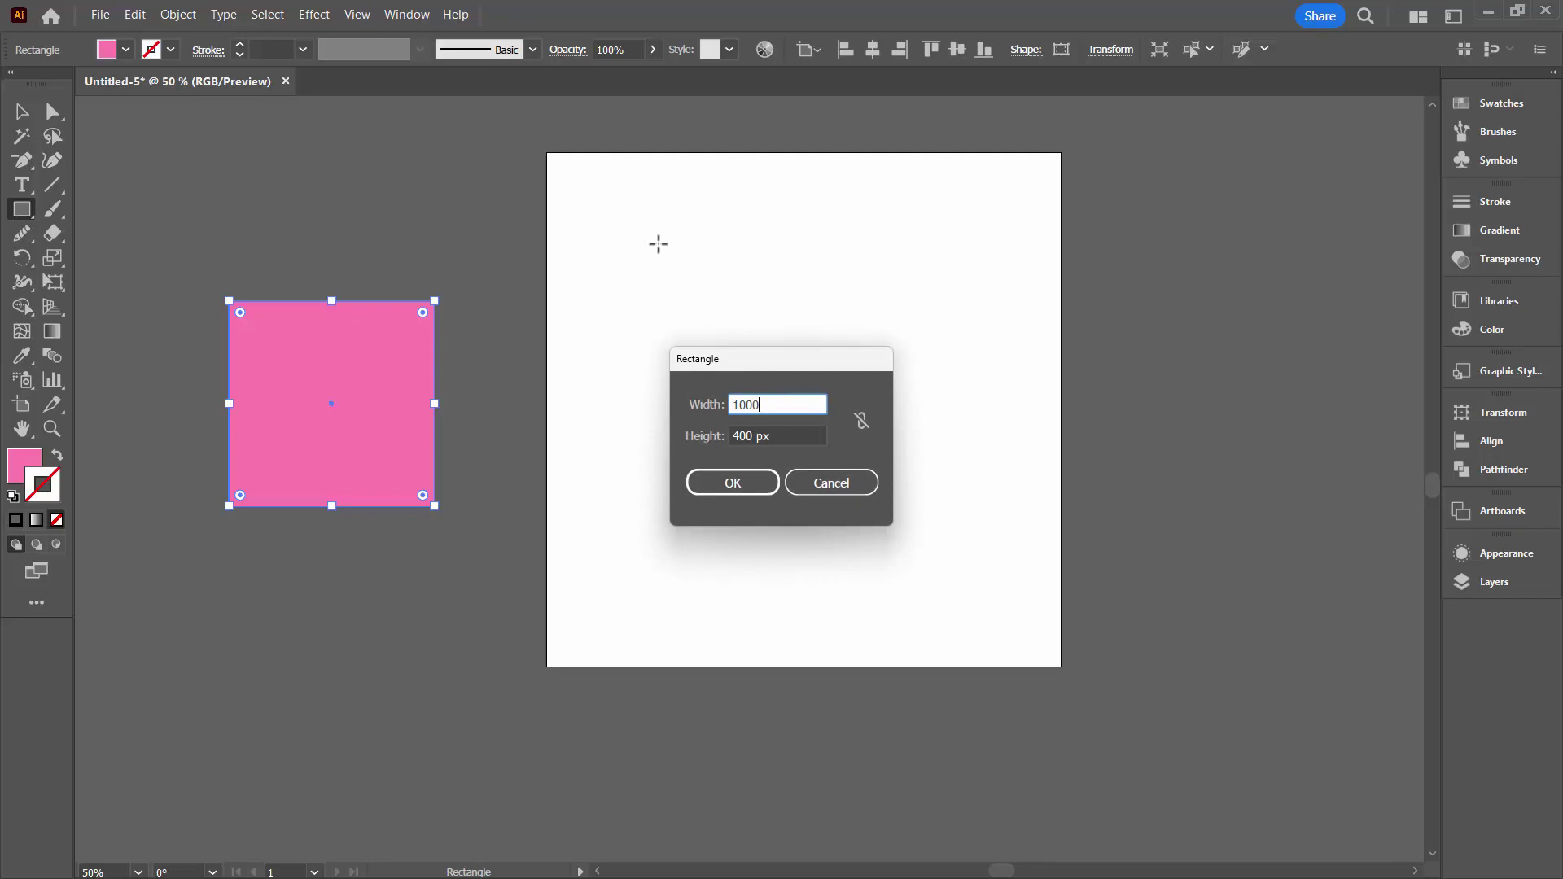
key("Tab")
type("10")
key("Return")
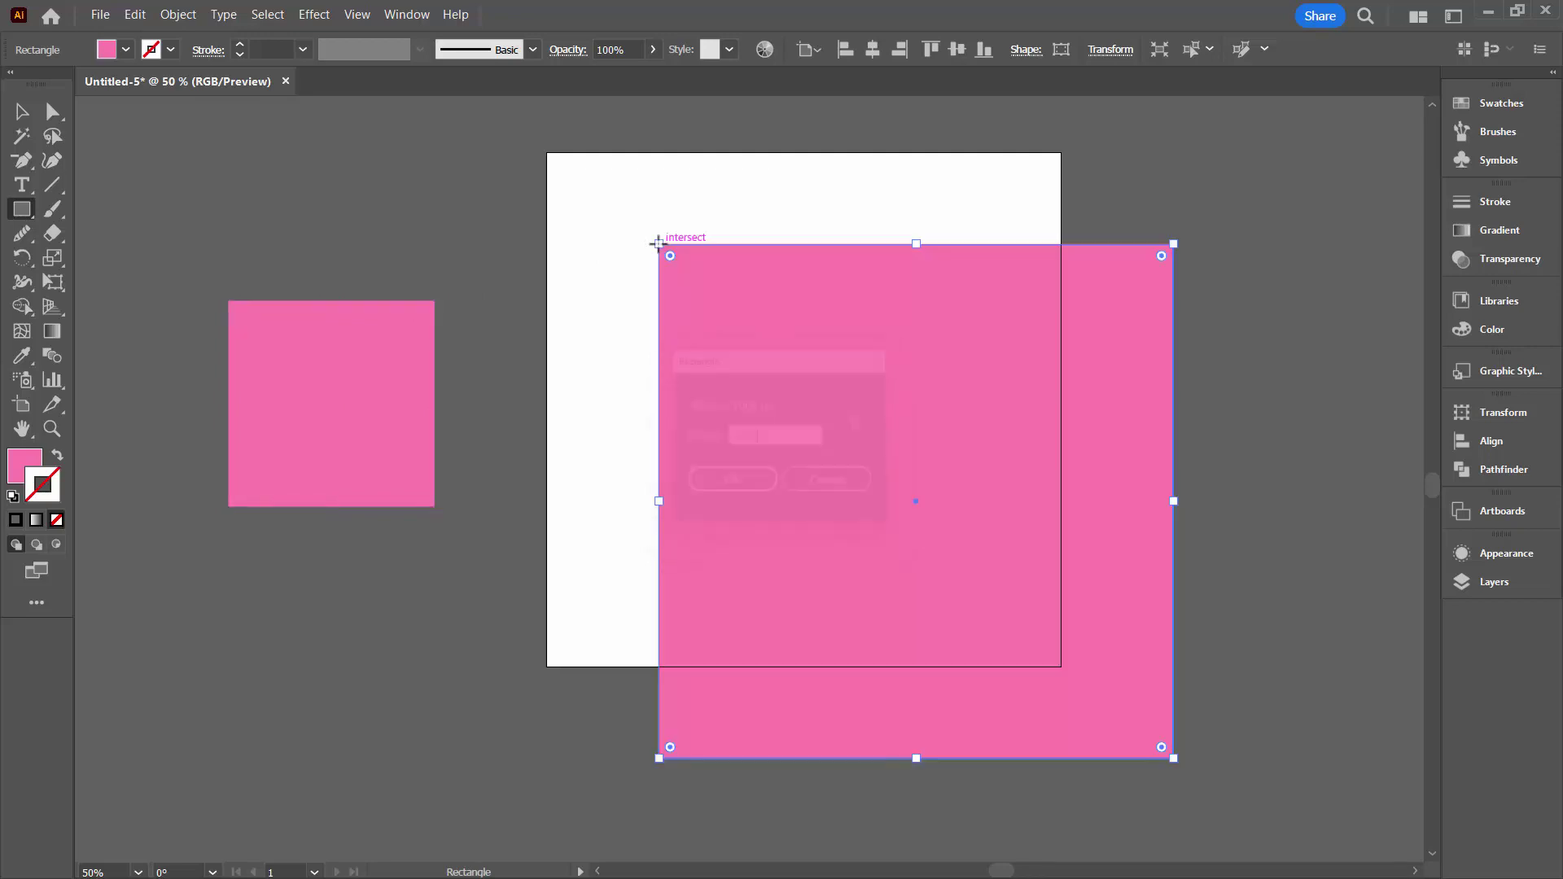
left_click(873, 50)
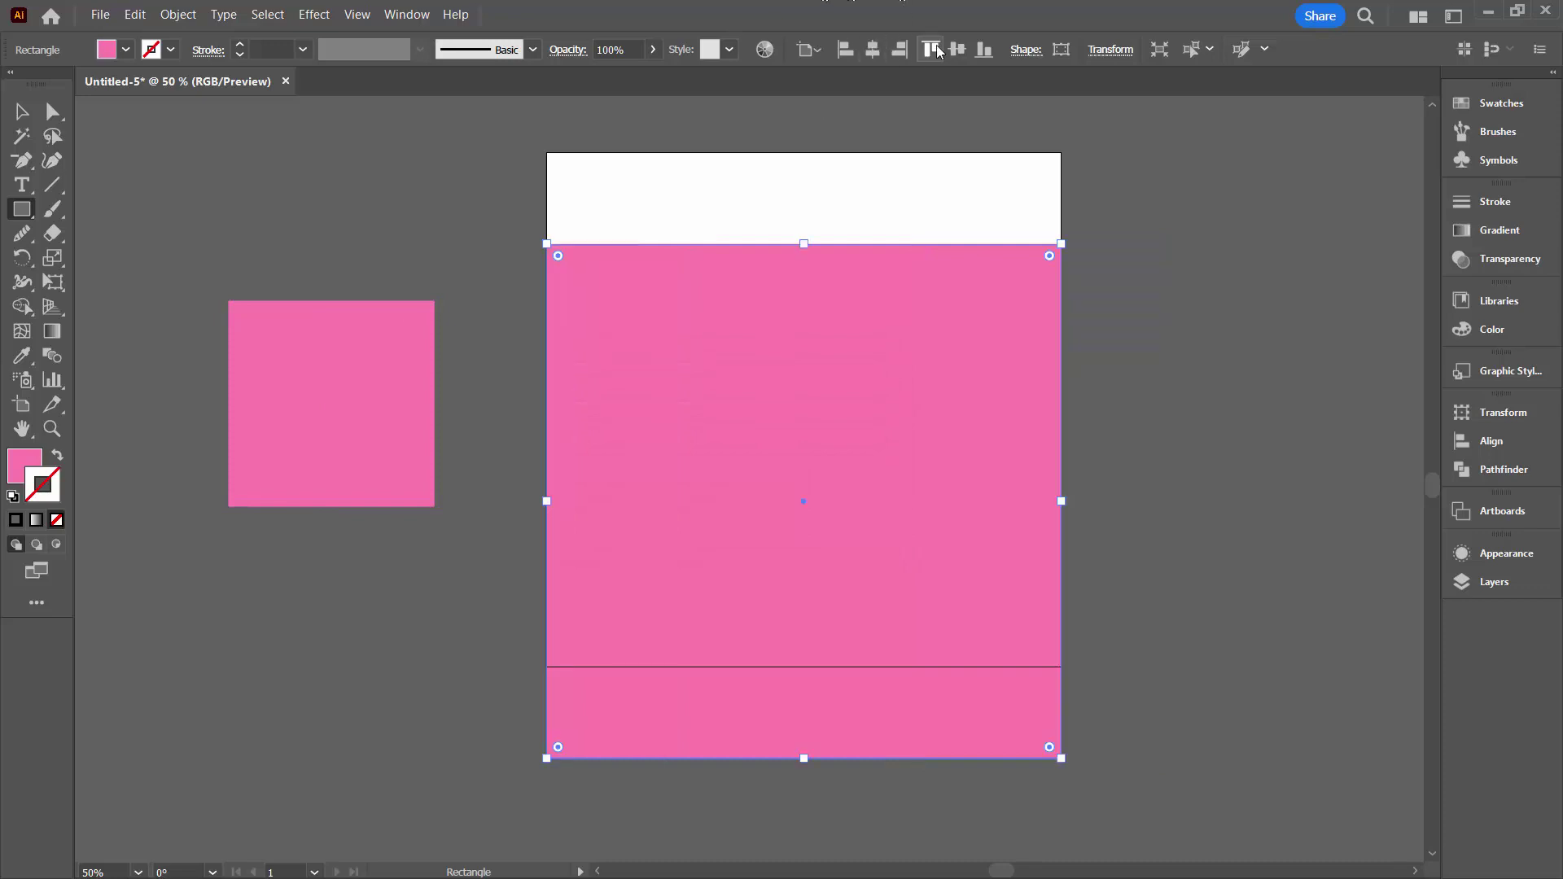
left_click(956, 49)
- Fill the square with the wavy New Pattern swatch and set its stroke to None
left_click(1500, 103)
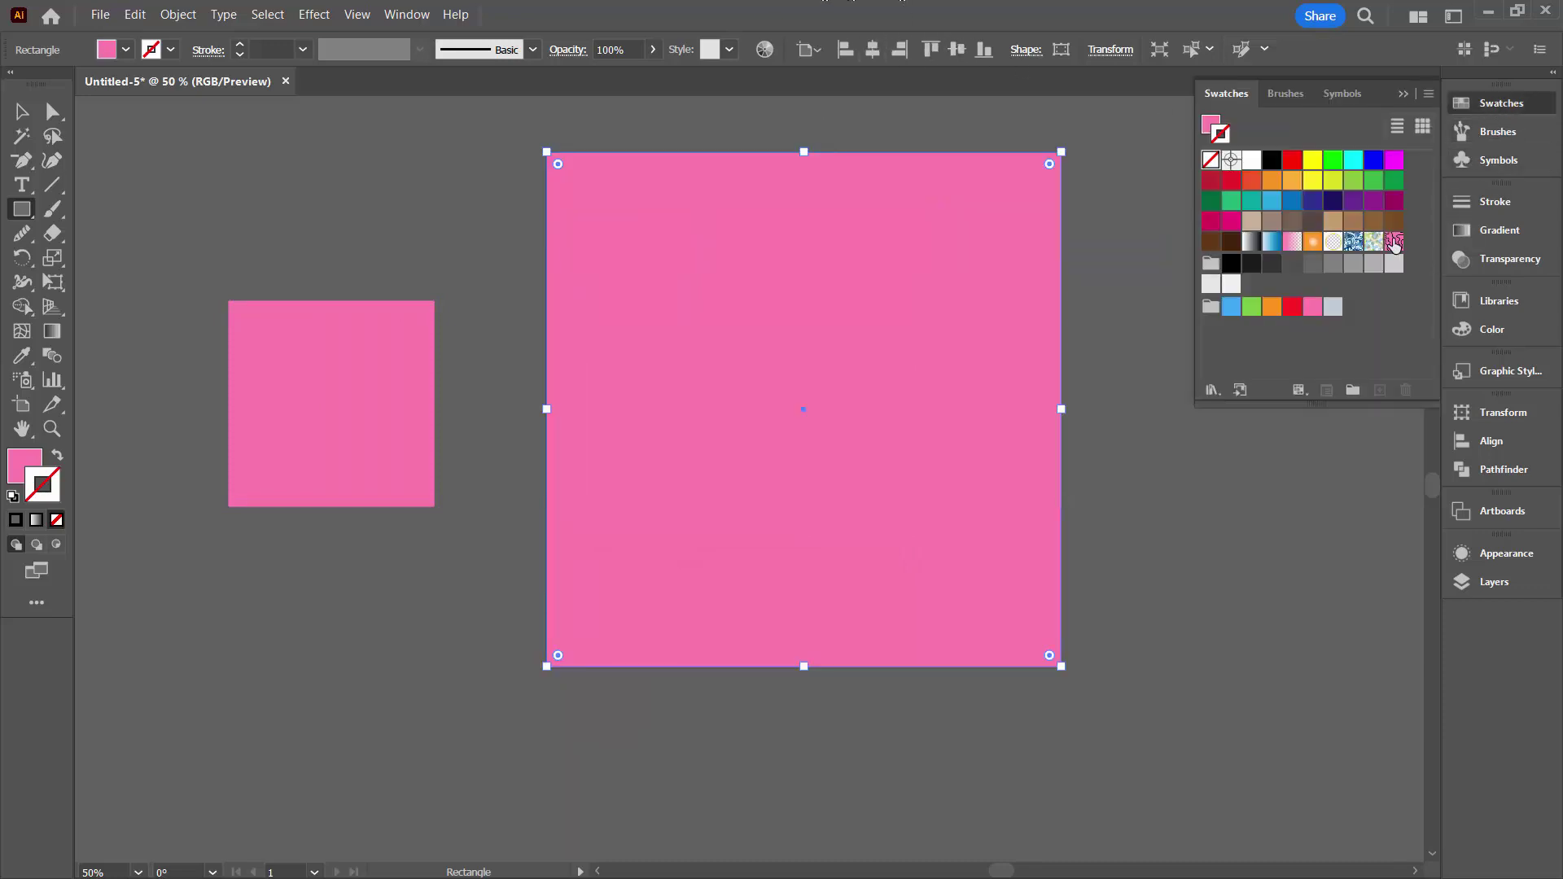
left_click(1393, 241)
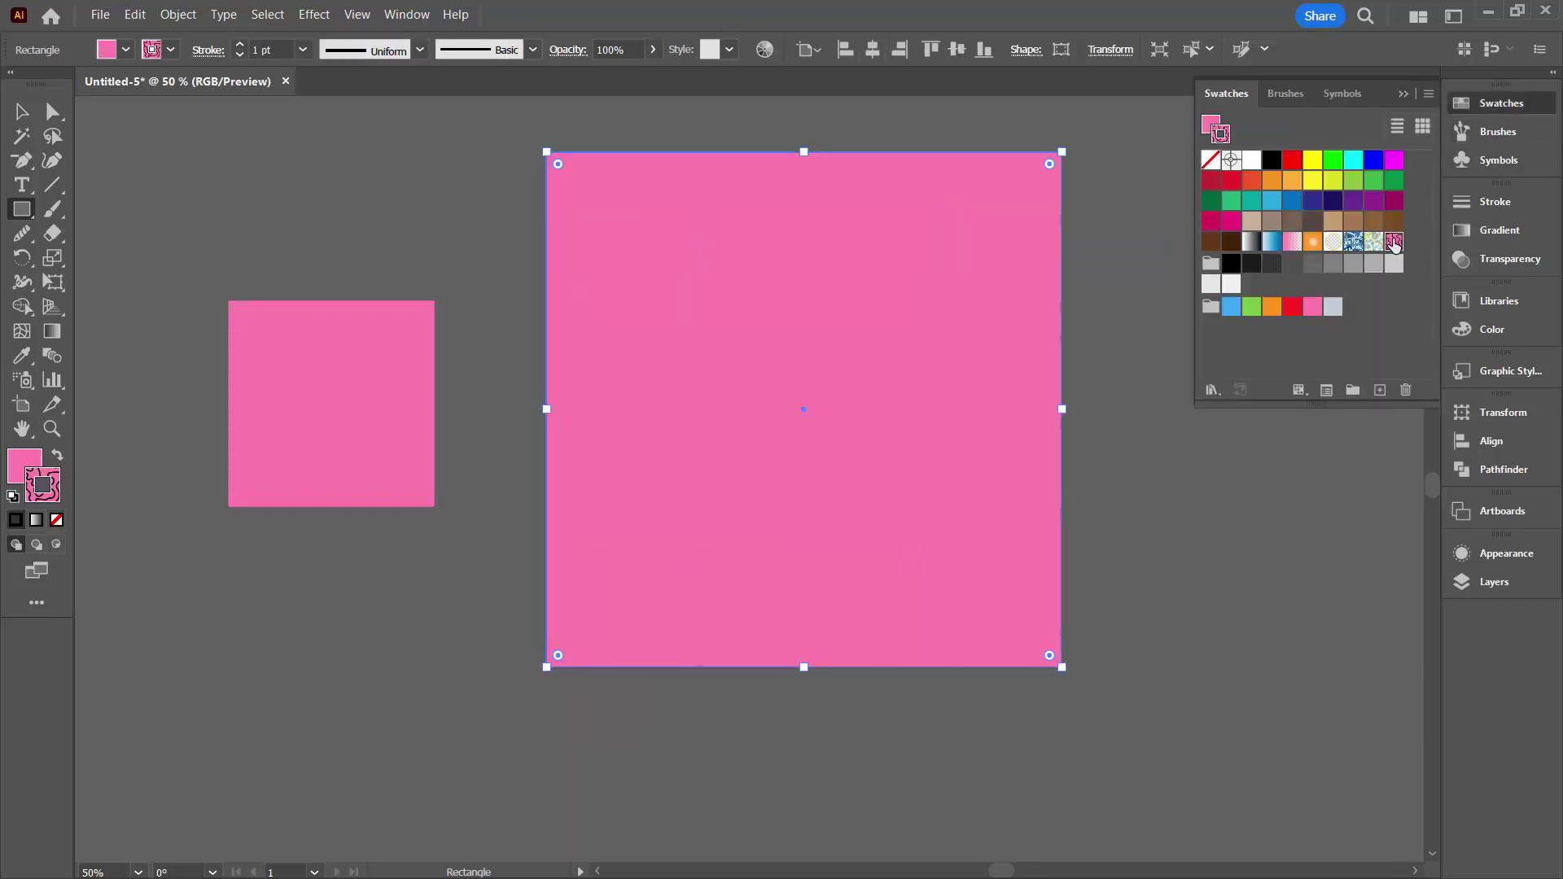
left_click(57, 456)
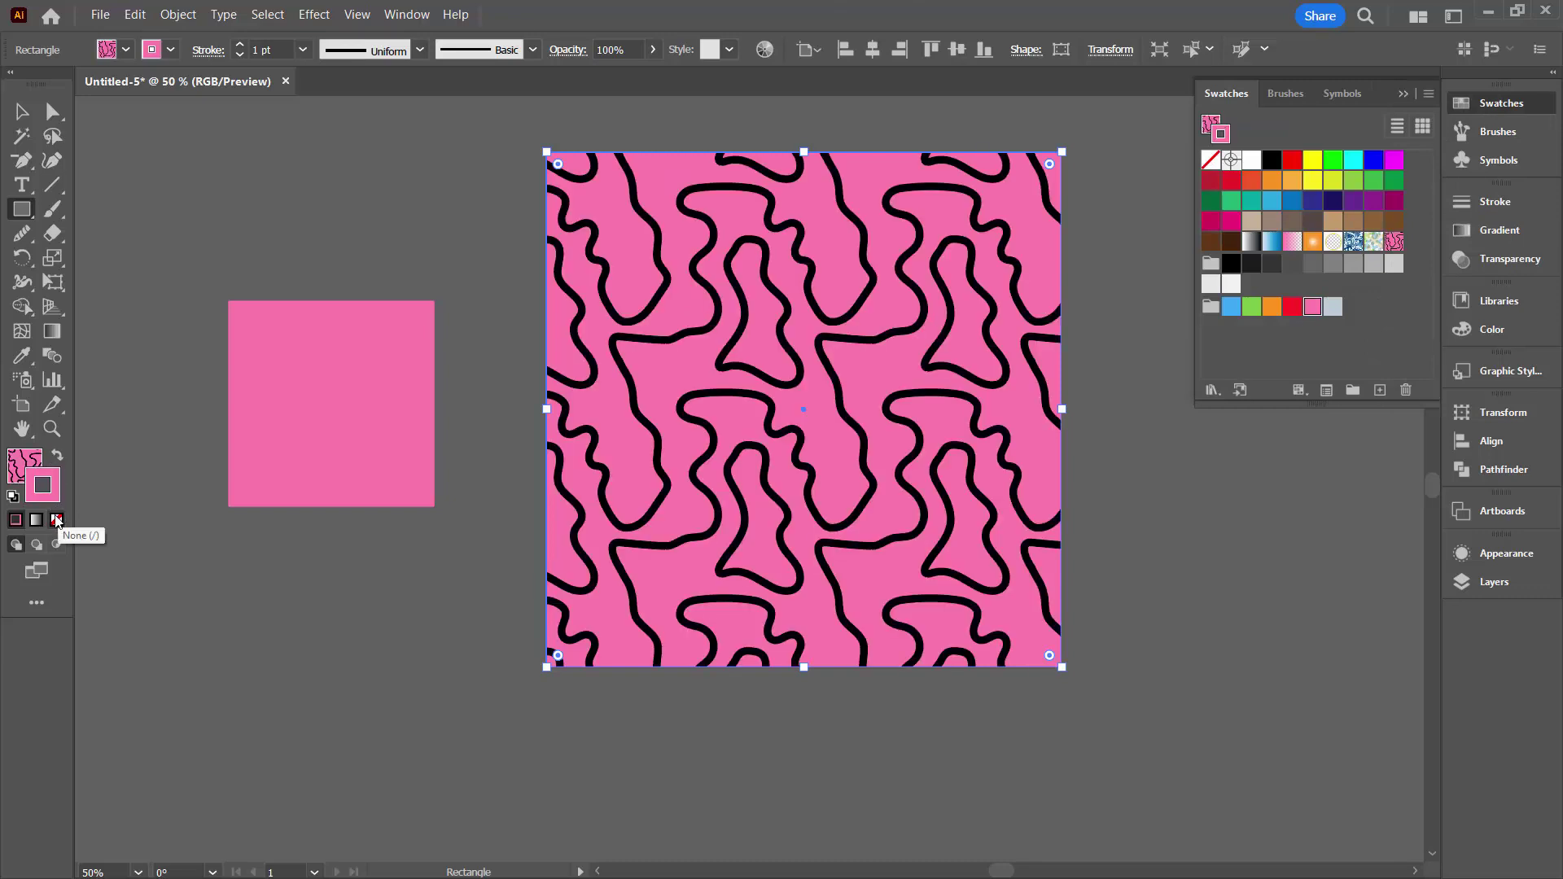
left_click(57, 519)
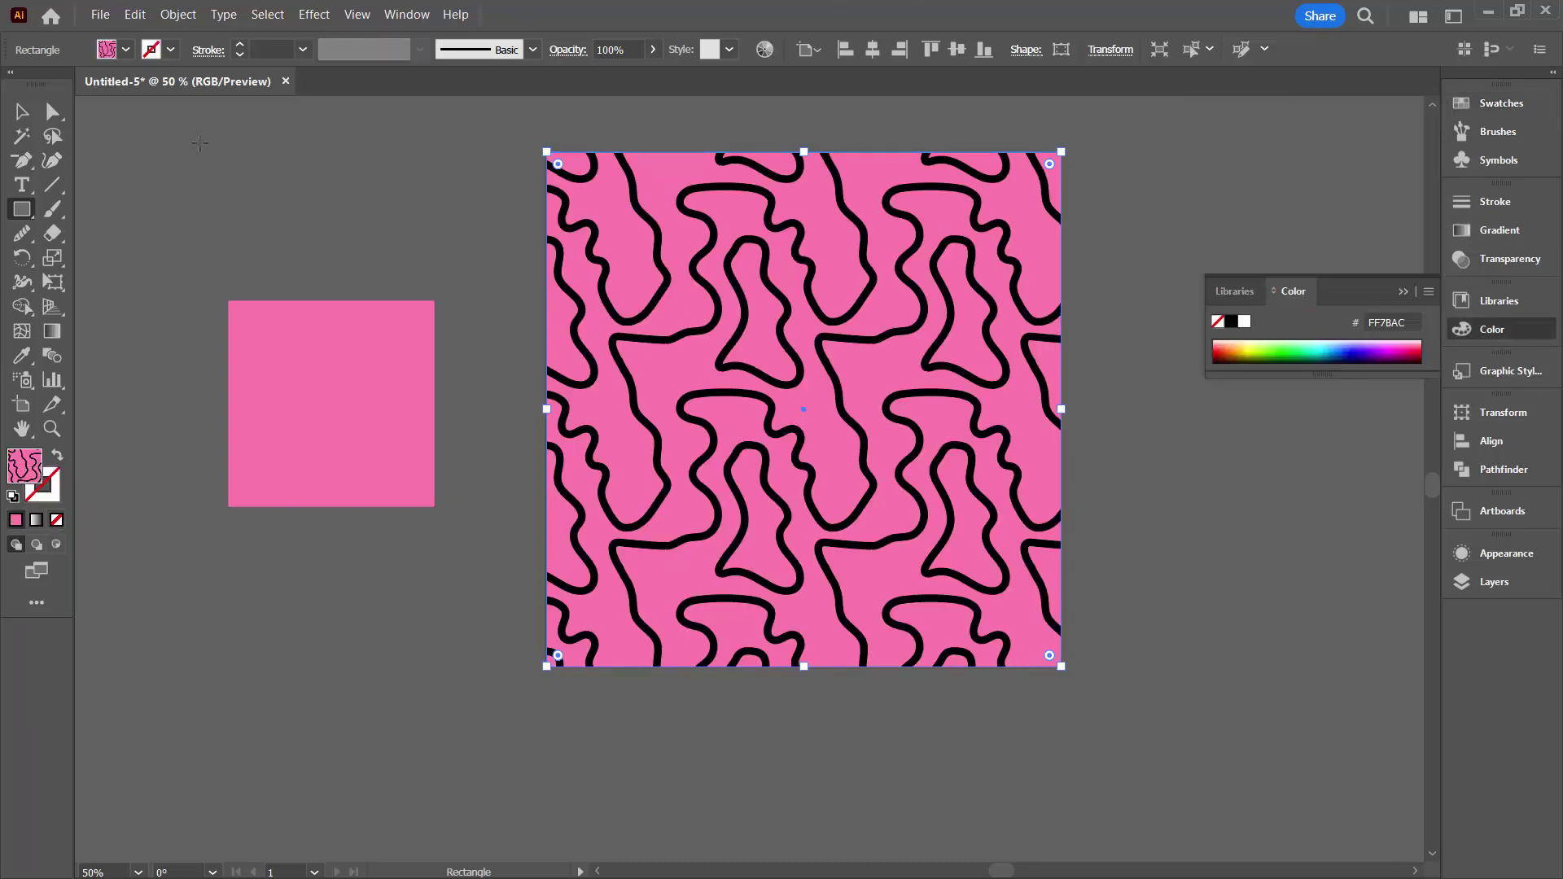
- Scale only the pattern fill to 50% uniform, leaving the 1000 px square unchanged
left_click(178, 15)
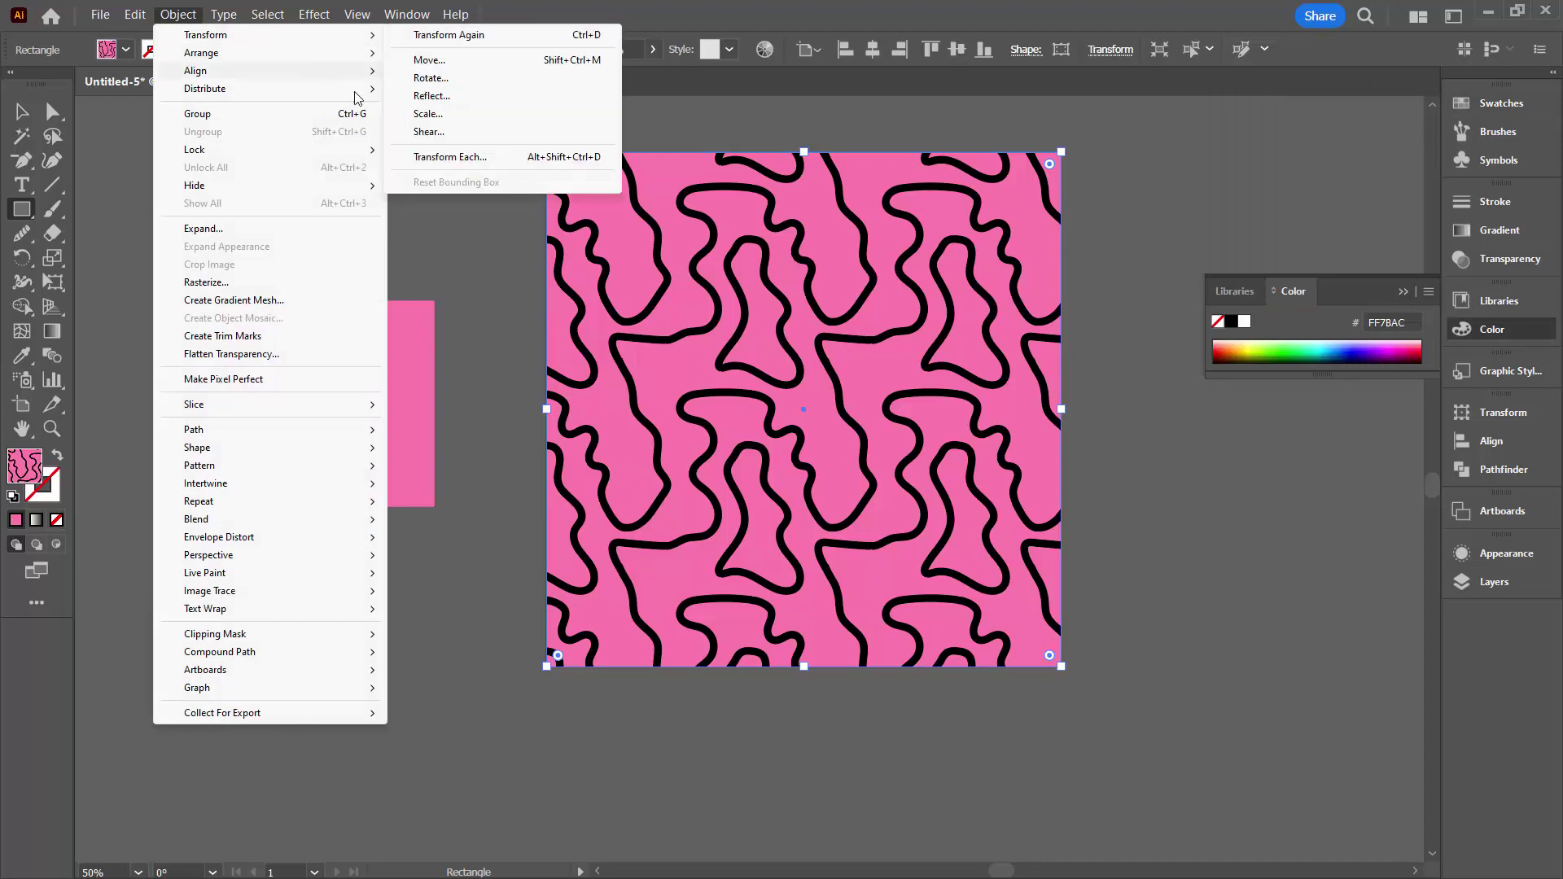
left_click(428, 113)
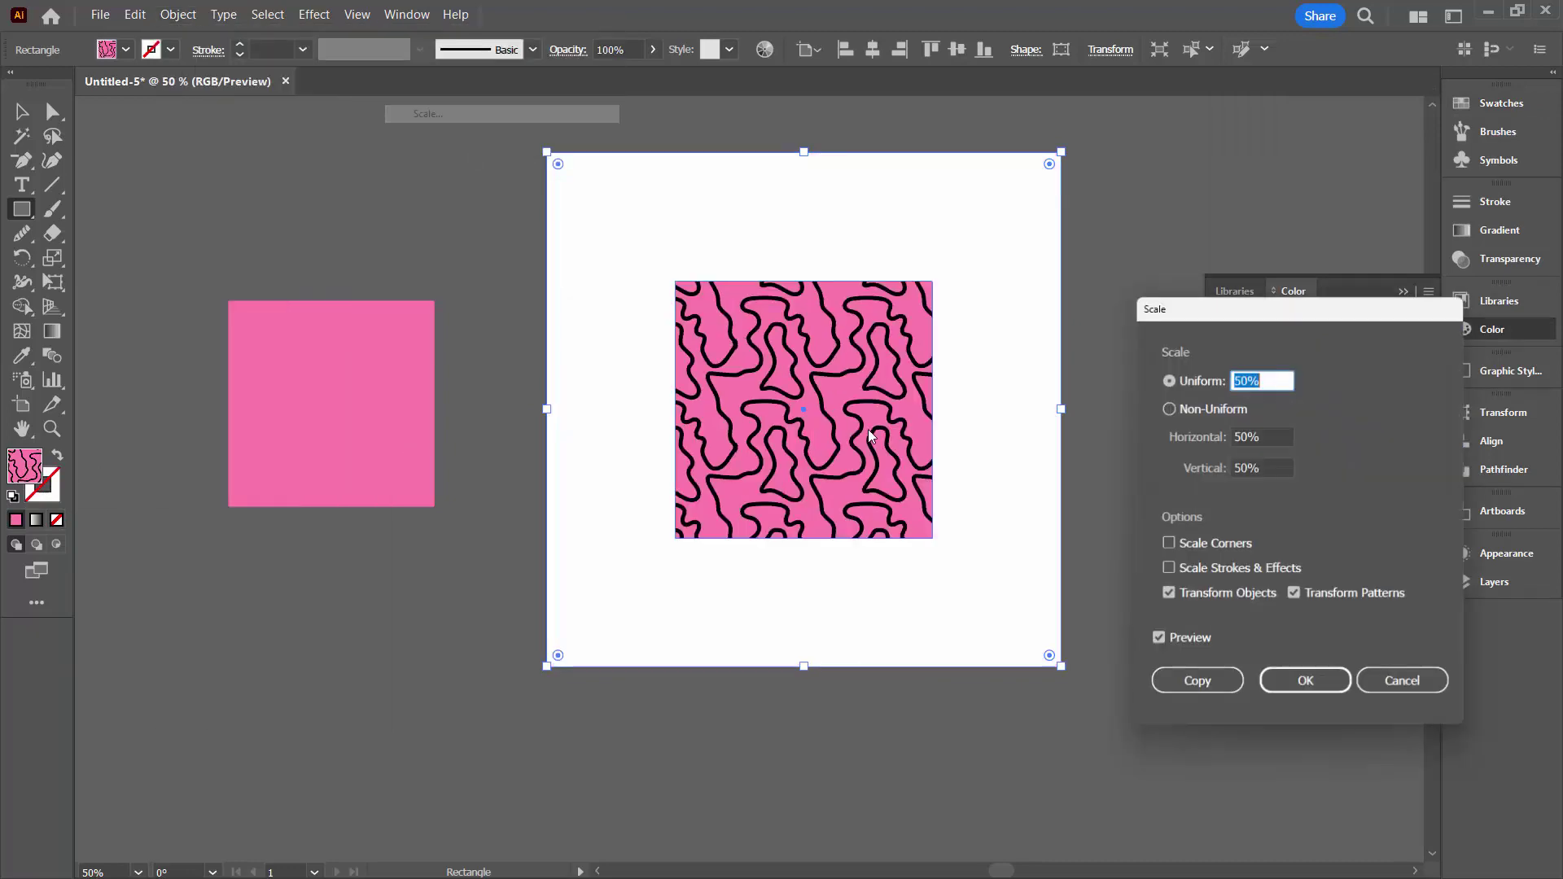
left_click(1167, 597)
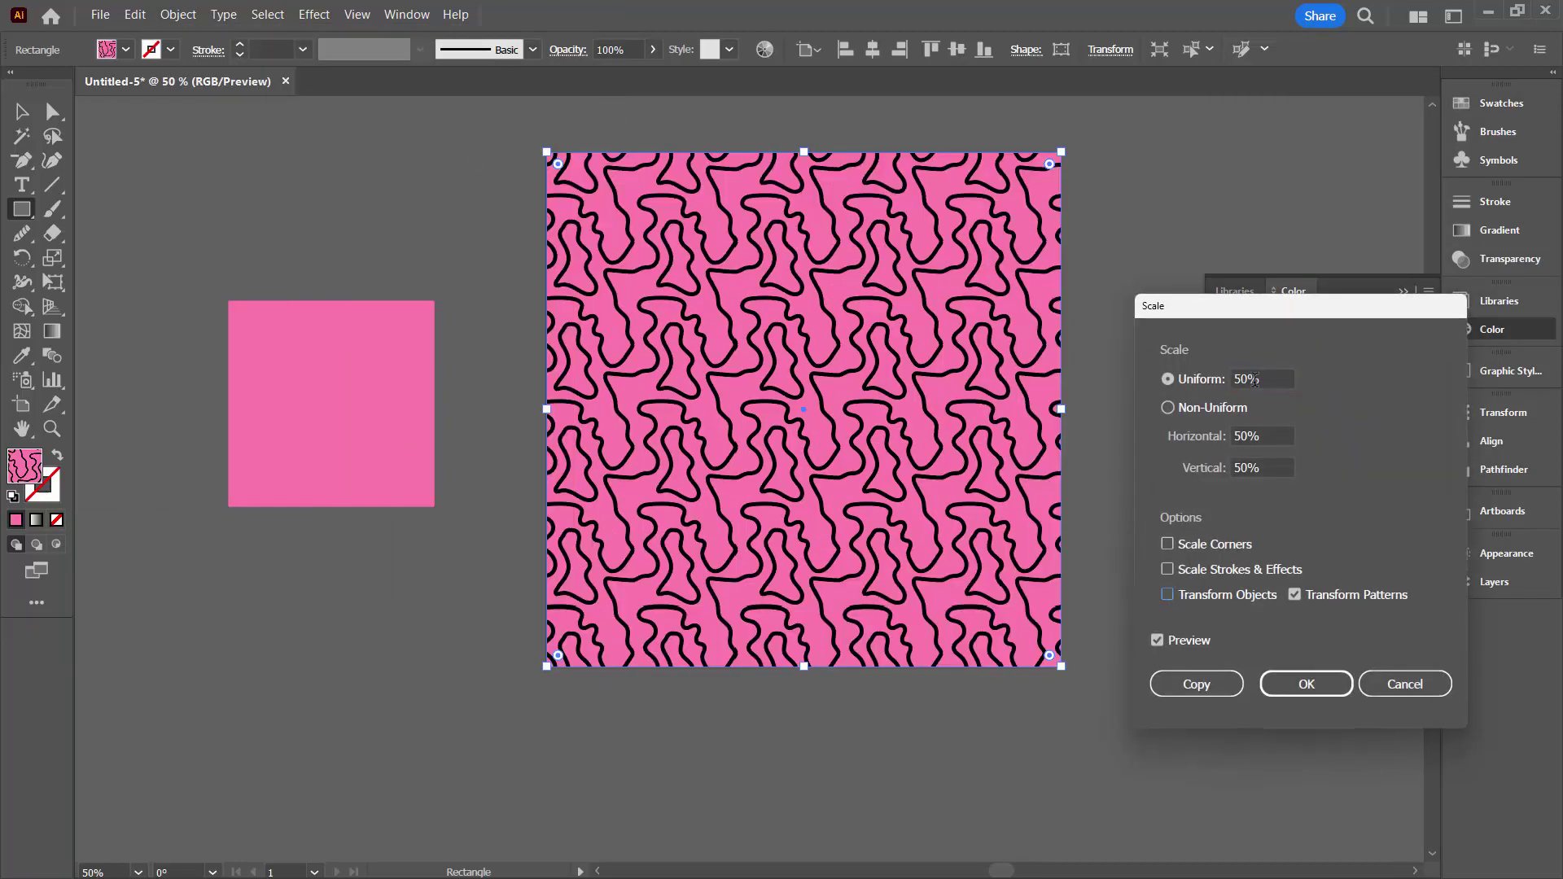
left_click(1307, 684)
scroll(919, 260, "up", 2)
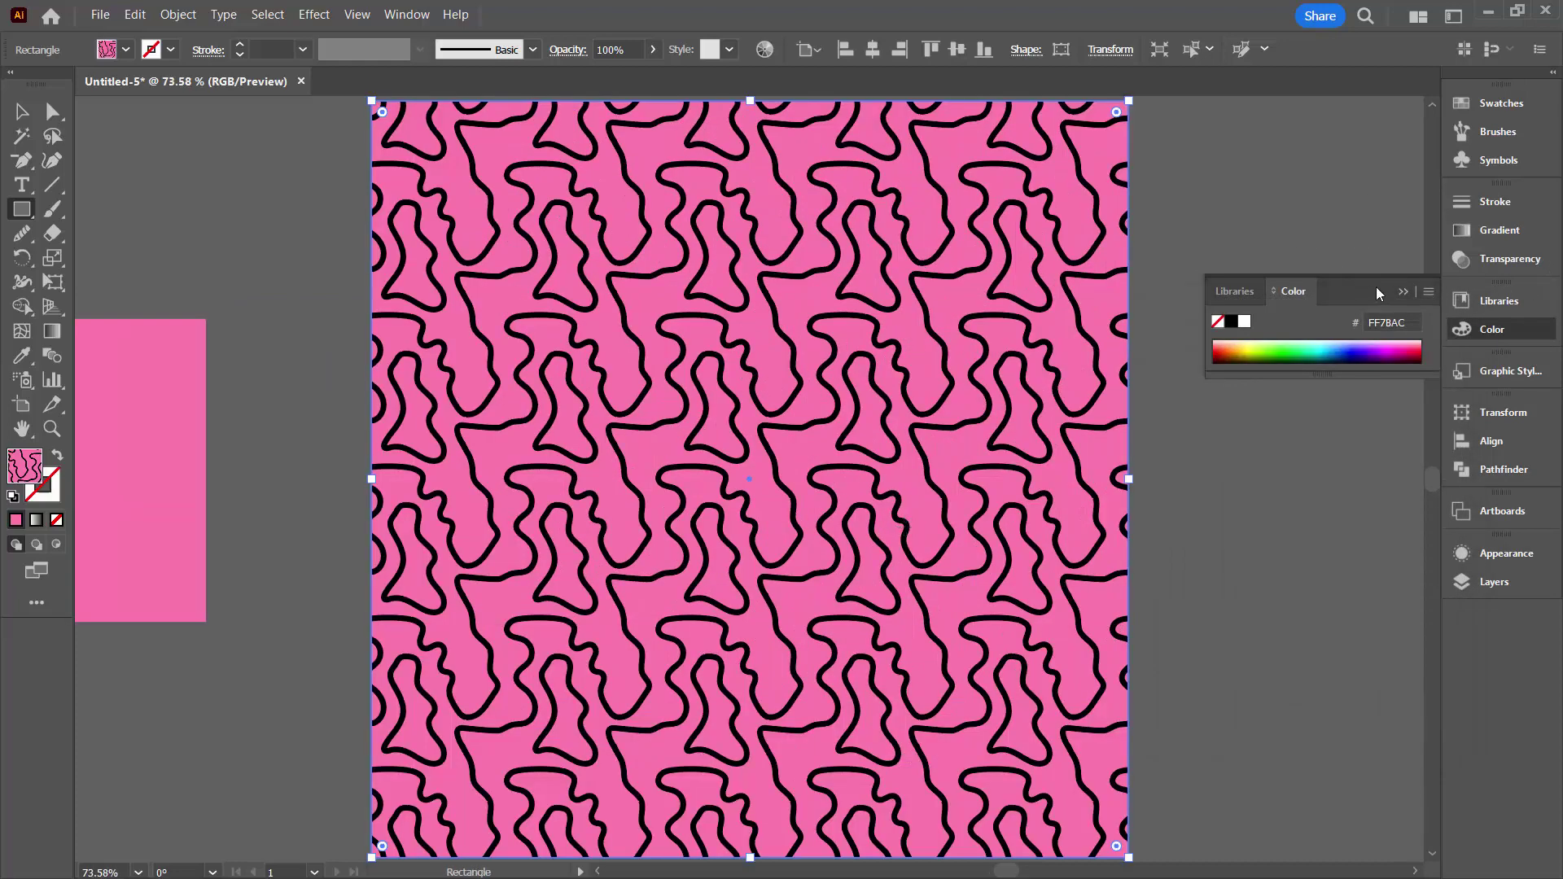
left_click(1401, 291)
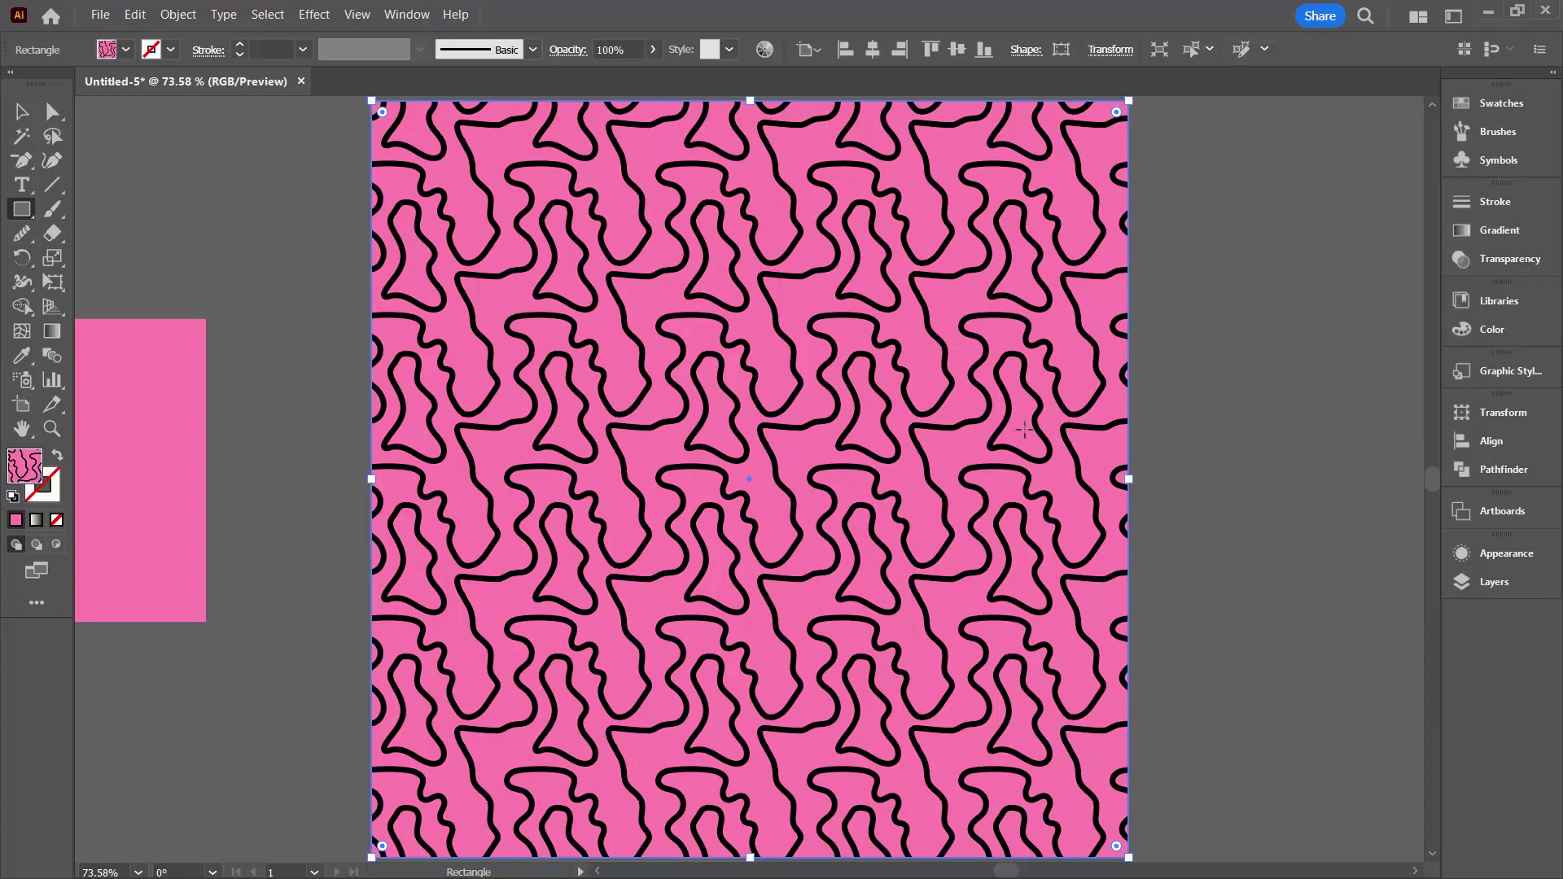
- In Recolor Artwork advanced options, change the black line colour to white (FFFFFF)
left_click(765, 49)
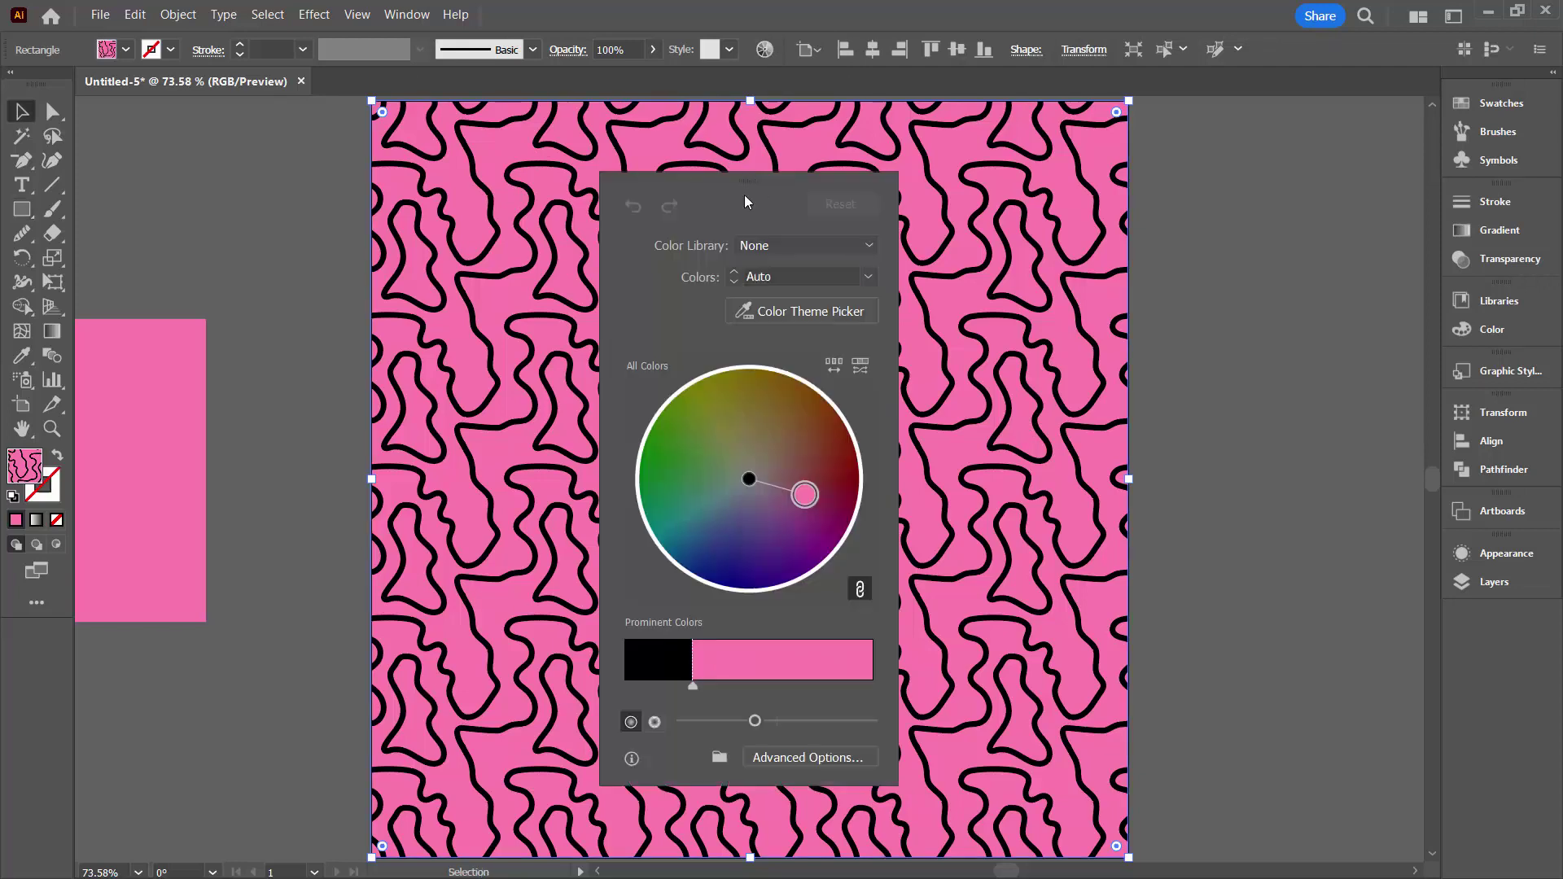
left_click(786, 756)
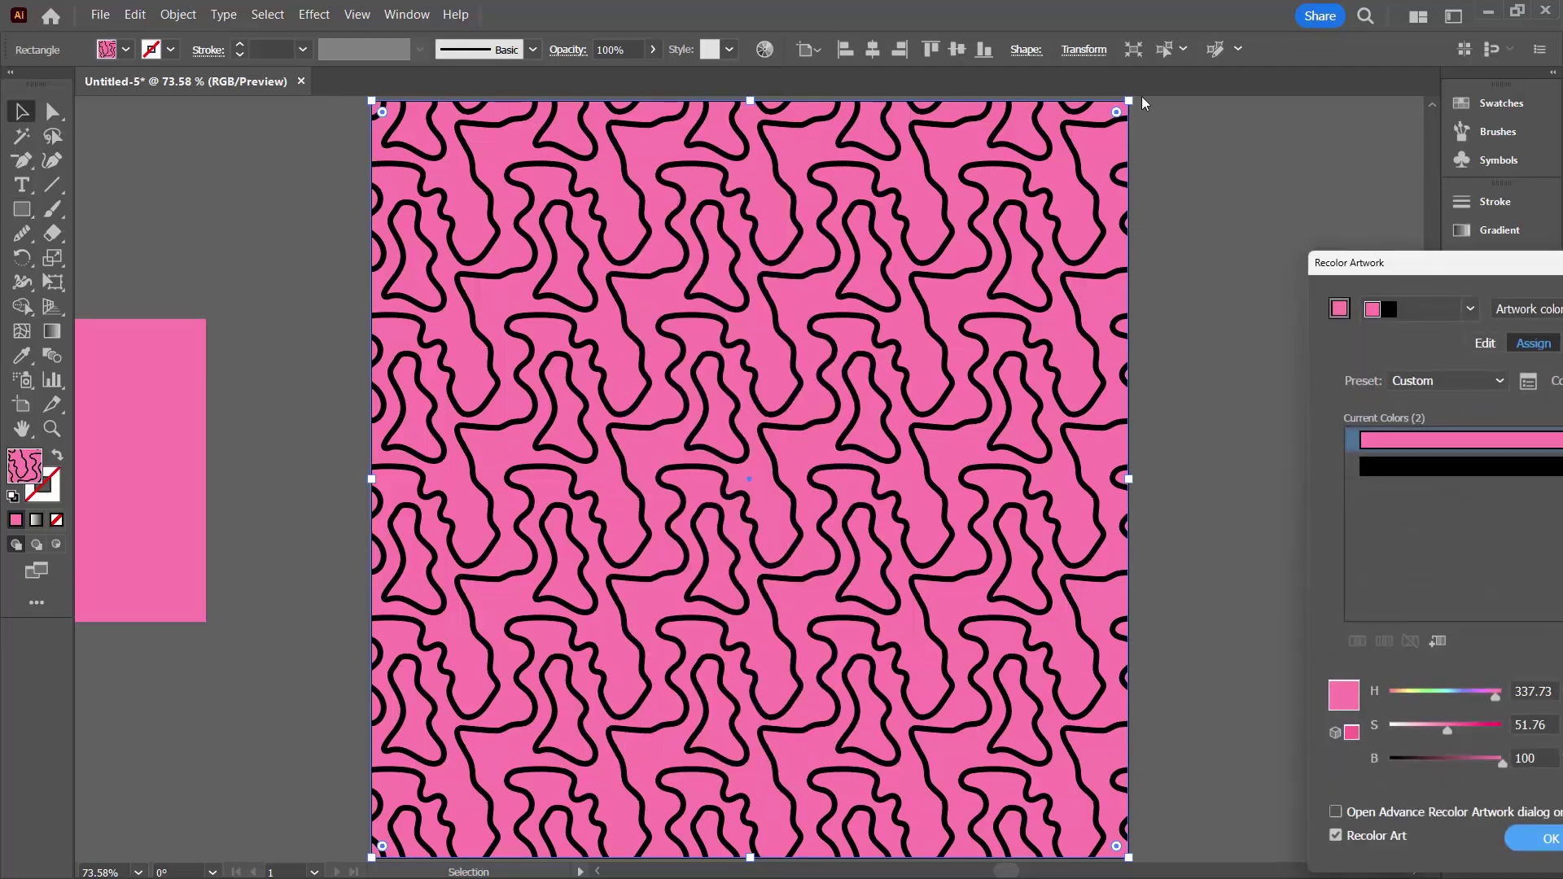
left_click_drag(1419, 271, 882, 200)
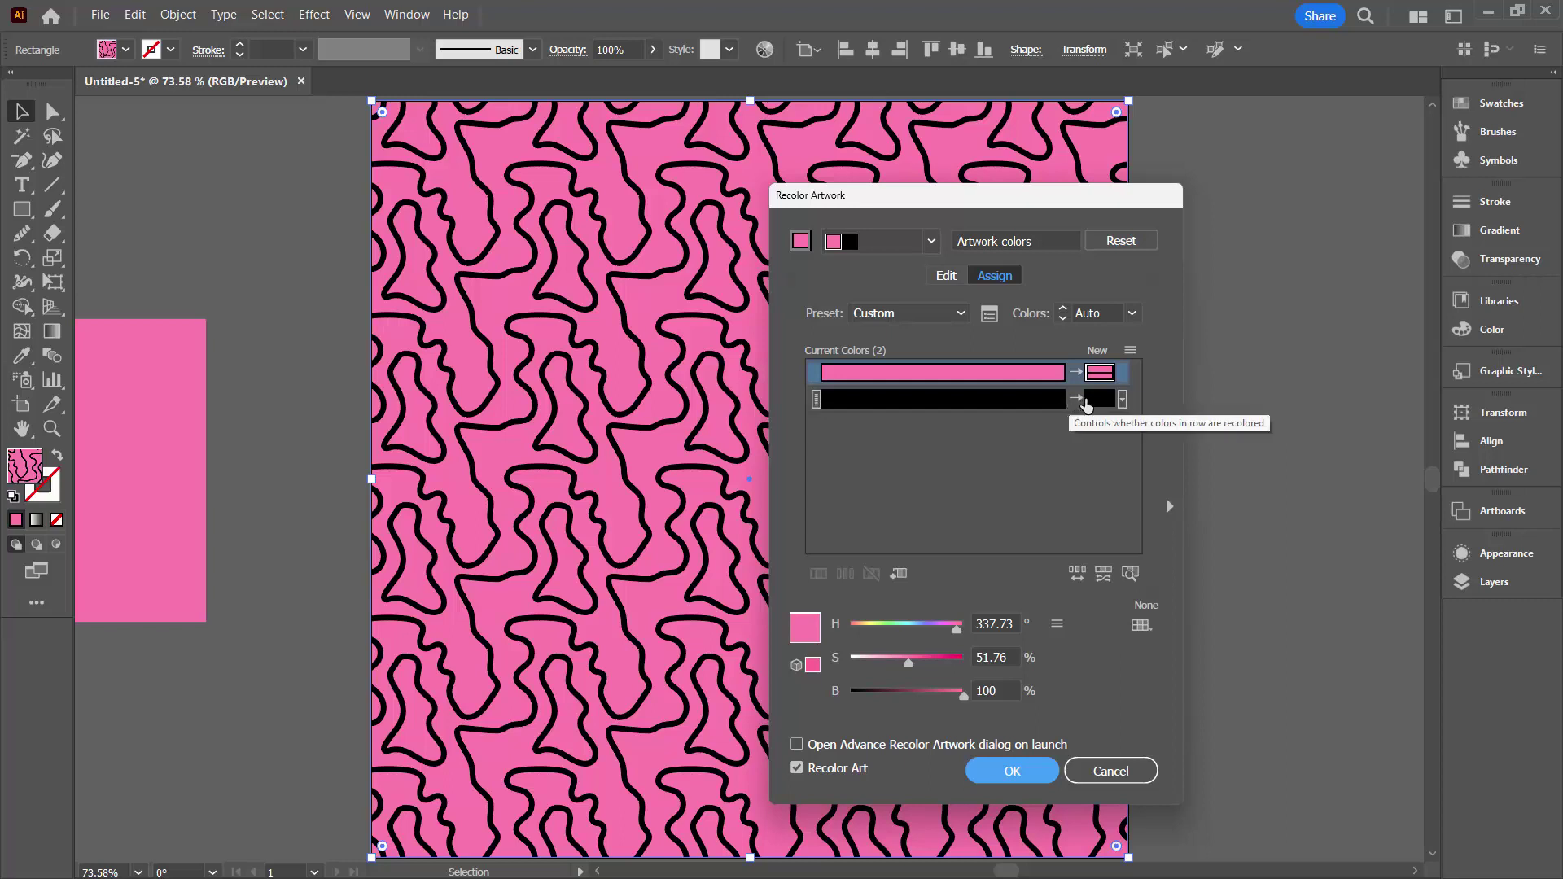
left_click(1097, 398)
double_click(1097, 399)
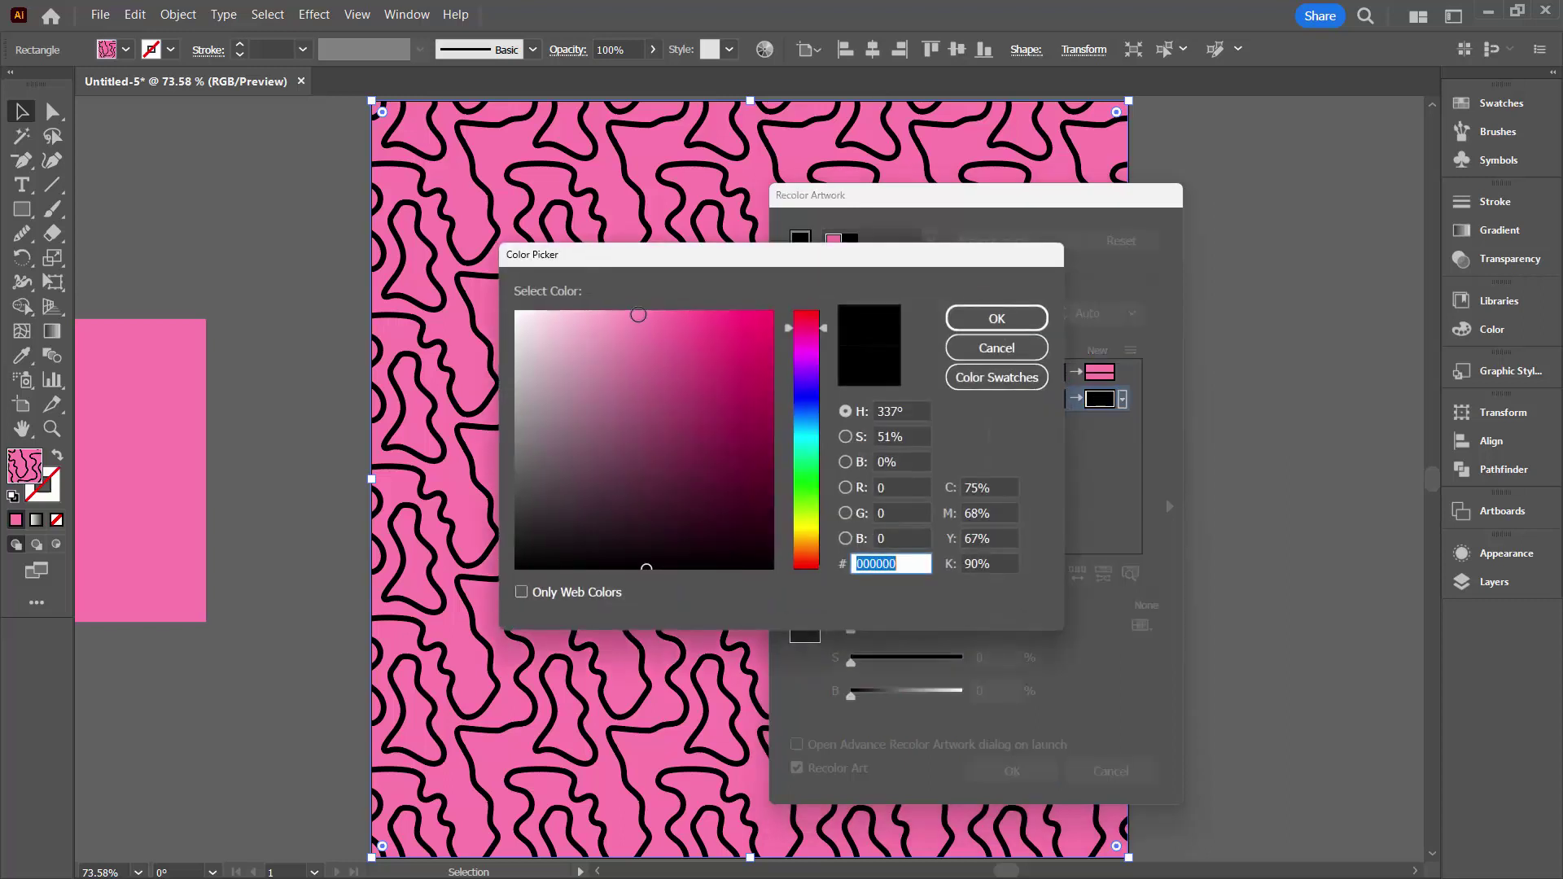
left_click(517, 312)
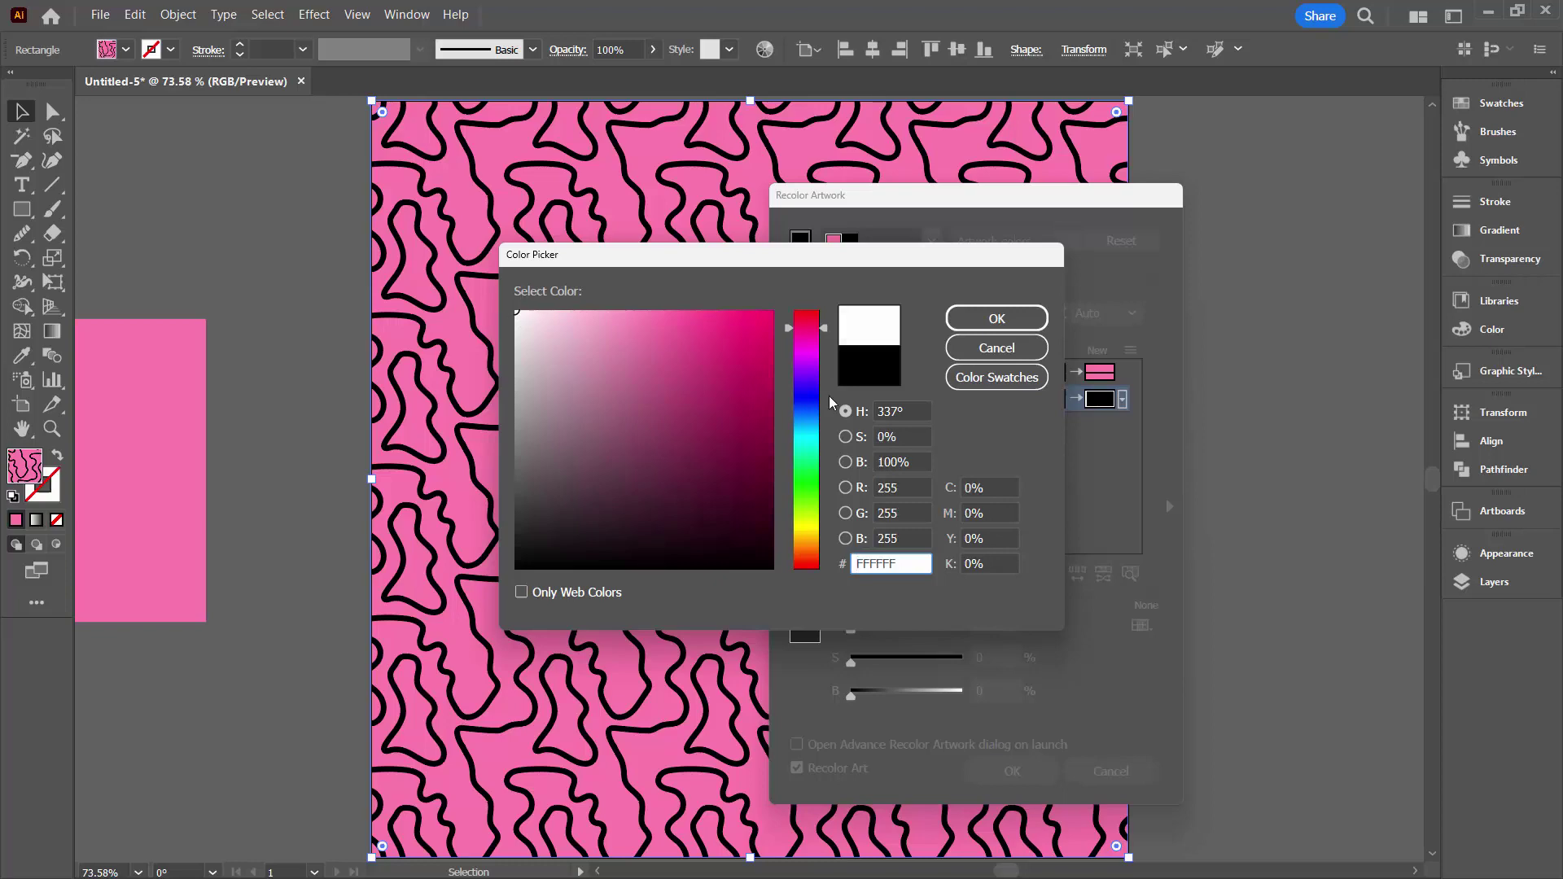
left_click(997, 318)
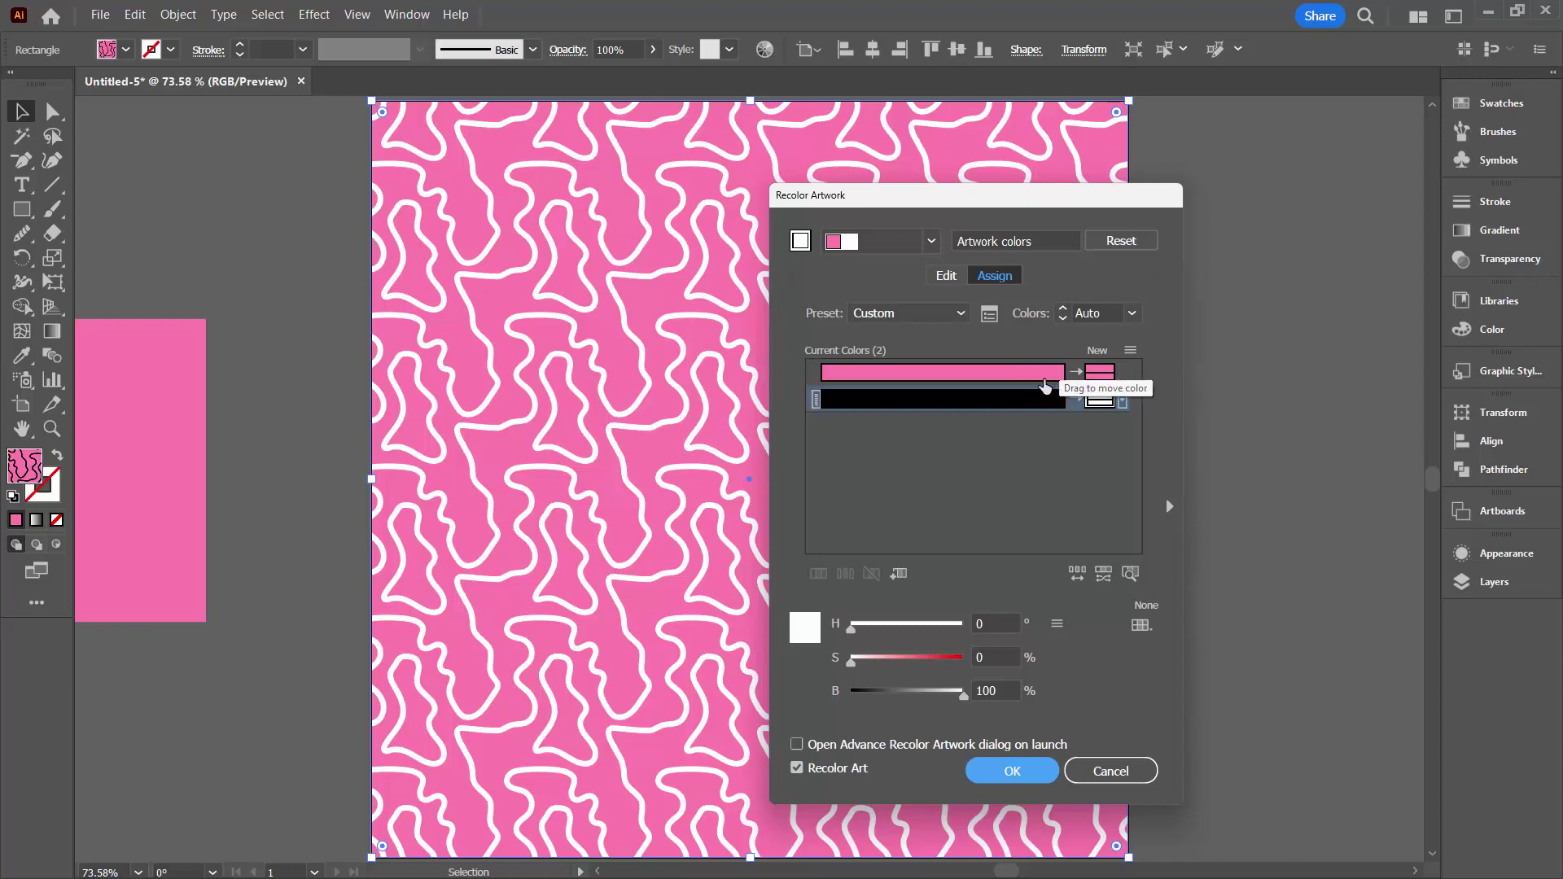
left_click(1009, 773)
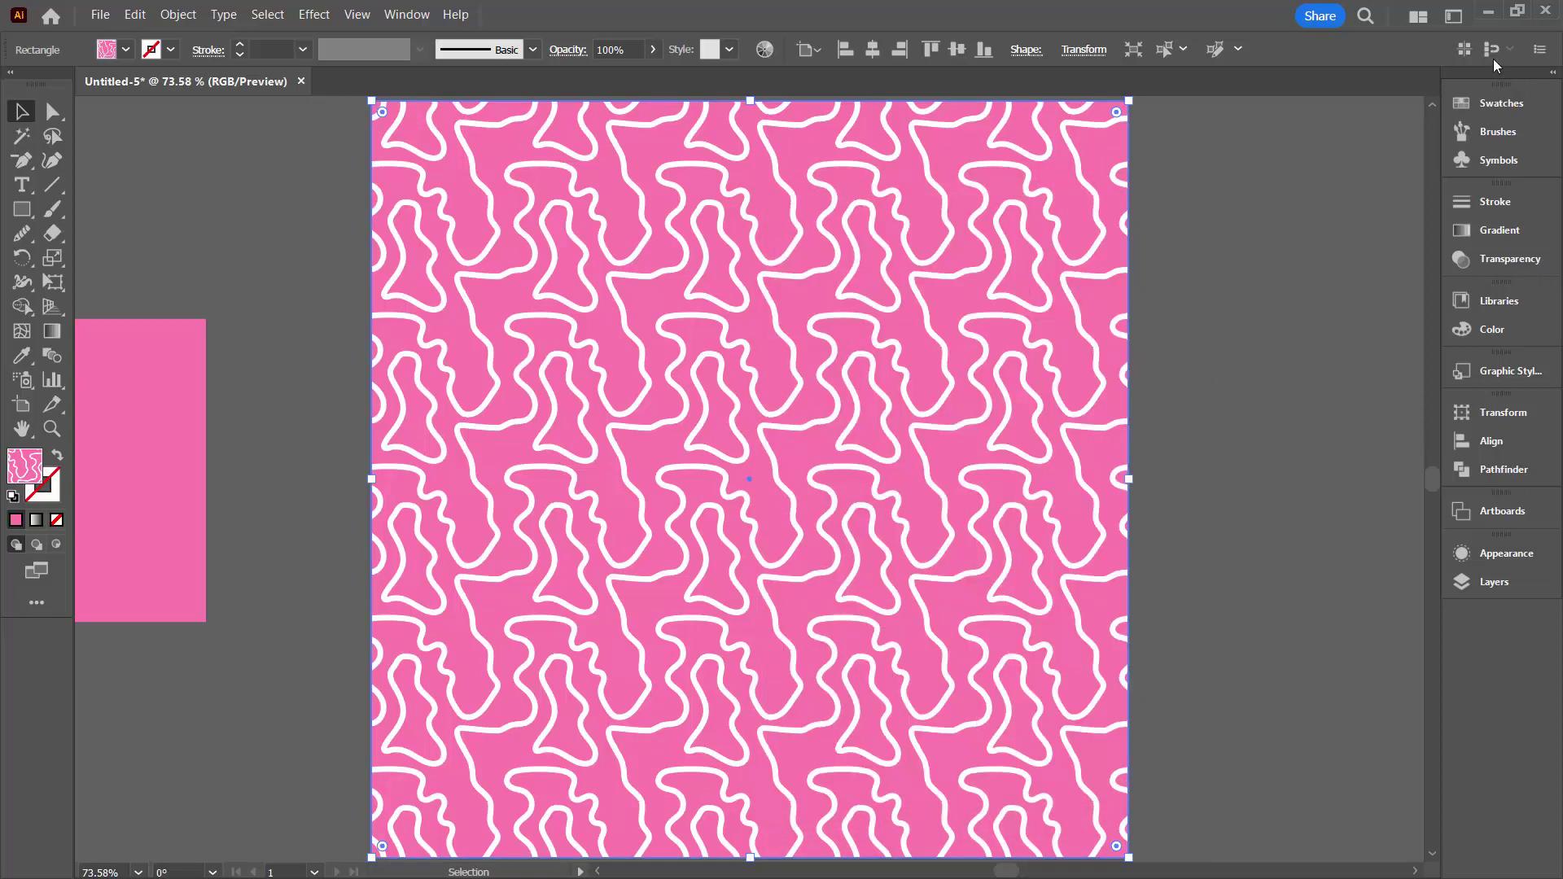
- Compare pattern swatches on the square, keeping the white-line pink pattern applied
left_click(1501, 103)
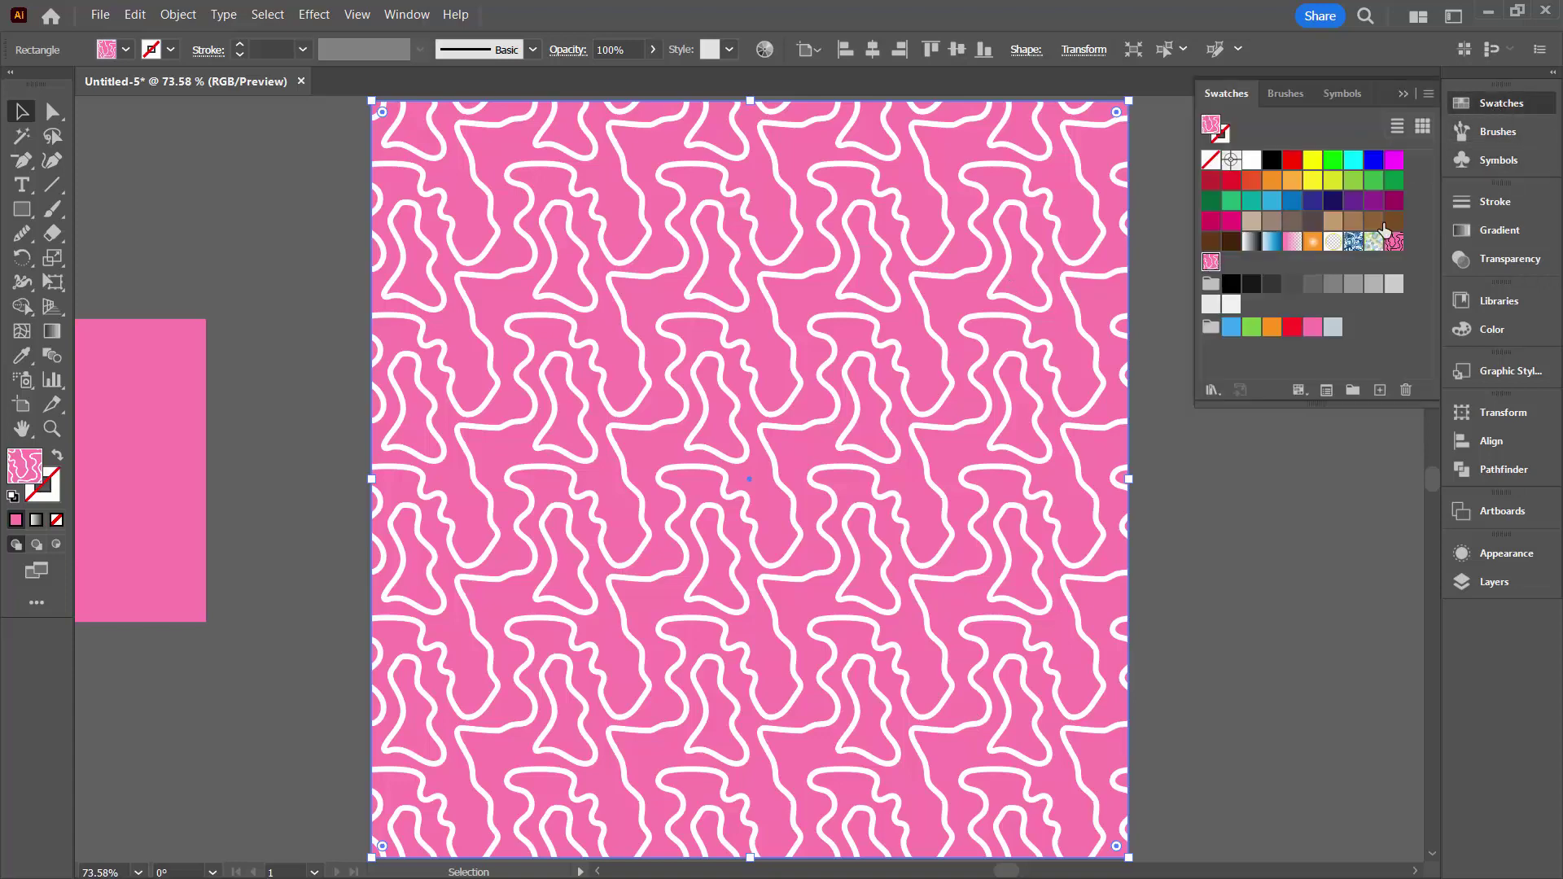
left_click(1400, 244)
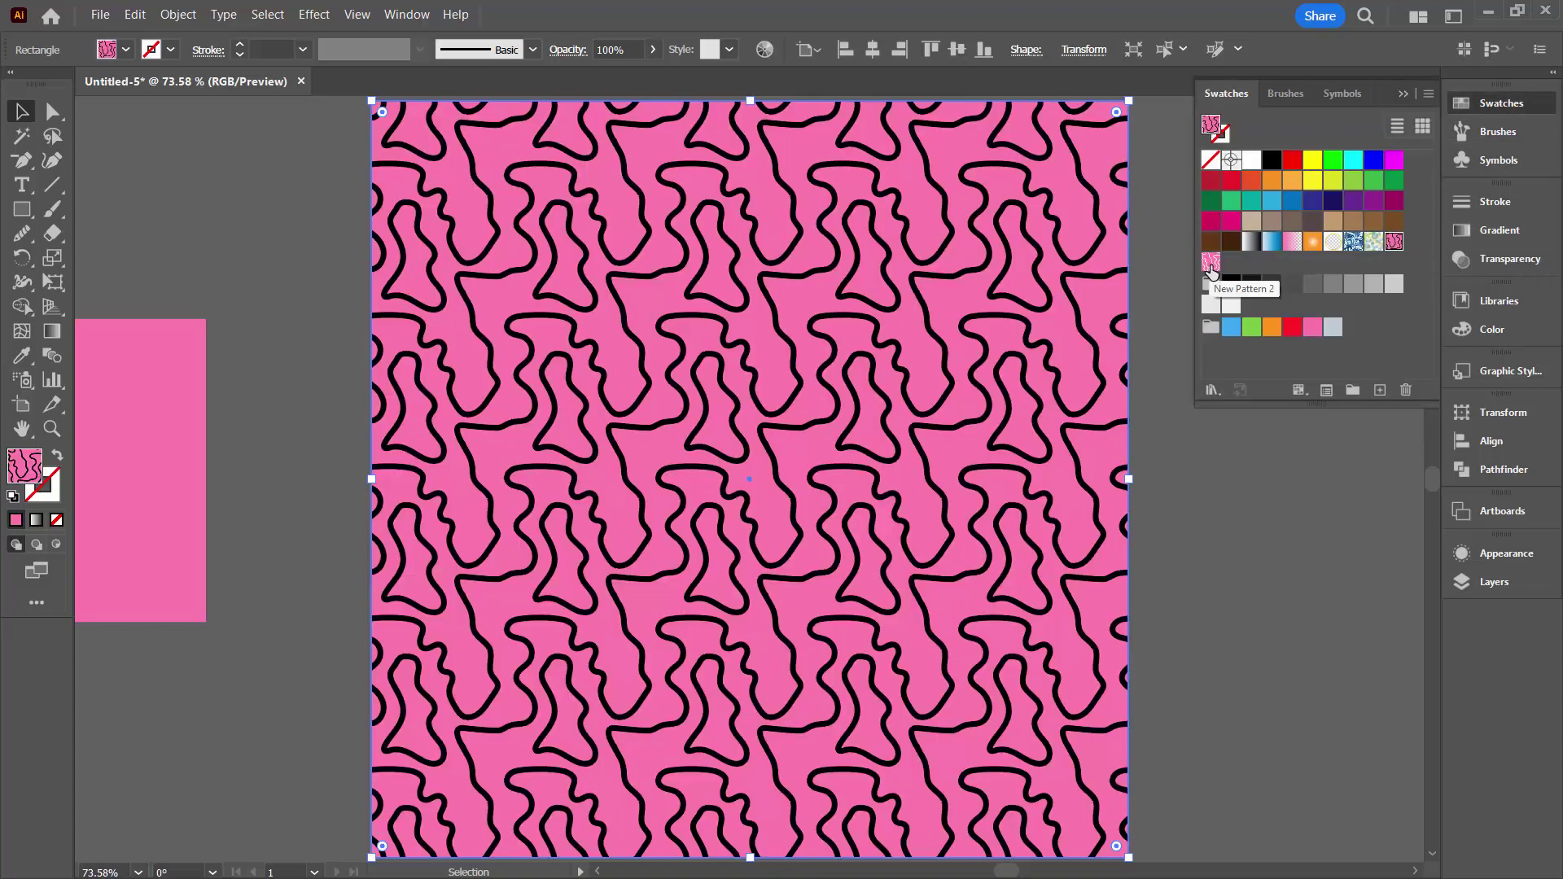
left_click(1211, 264)
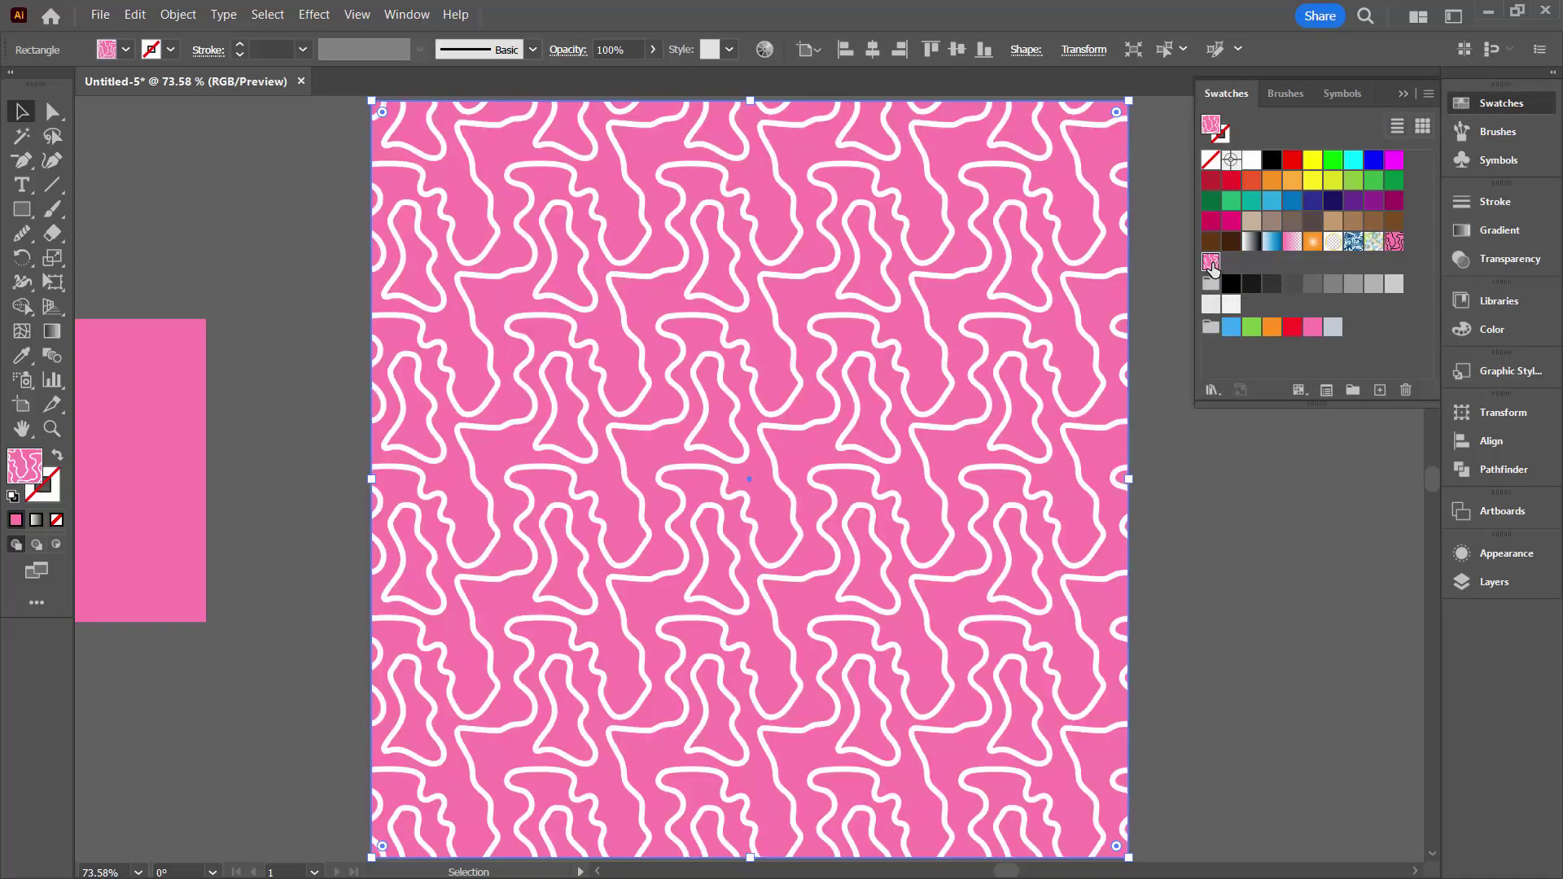
- Recolor the pattern with pink changed to black (000000) and lines kept white
left_click(765, 49)
left_click(813, 755)
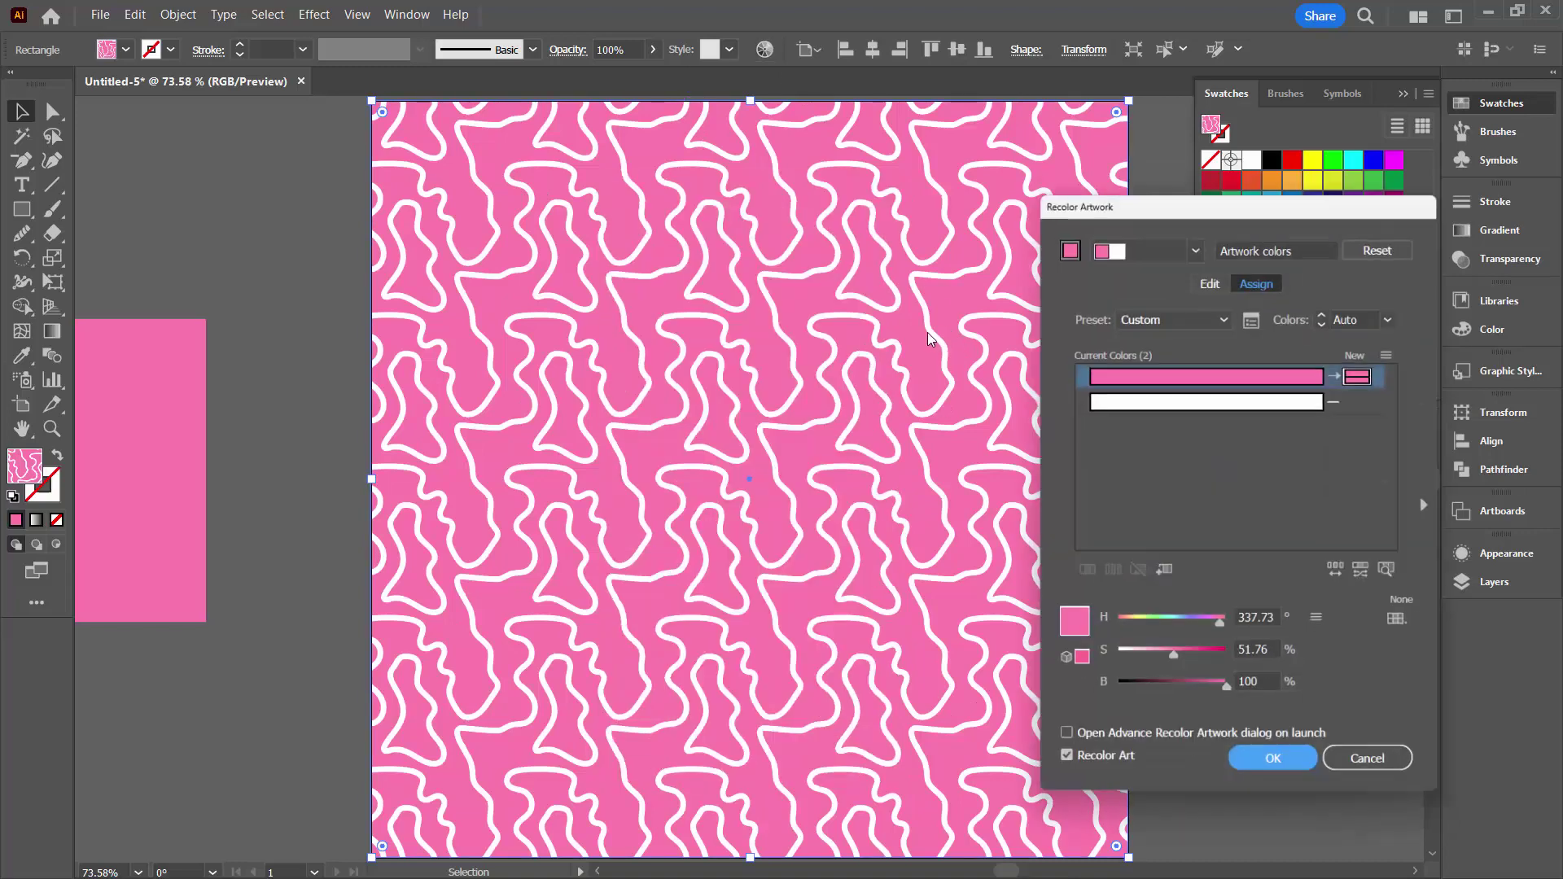
double_click(1230, 386)
left_click(517, 567)
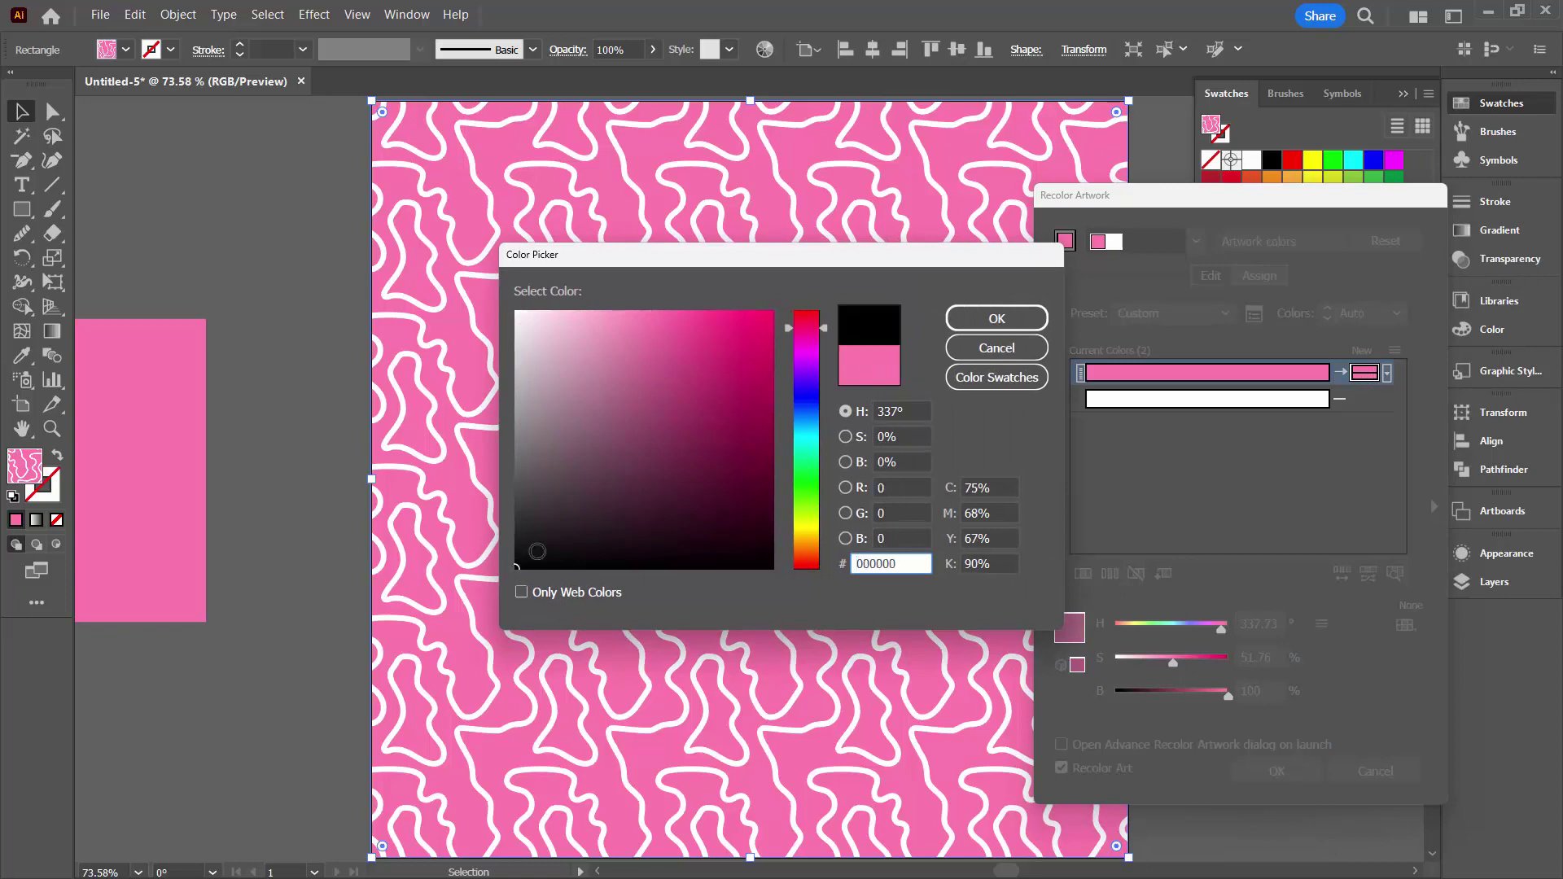
left_click(996, 318)
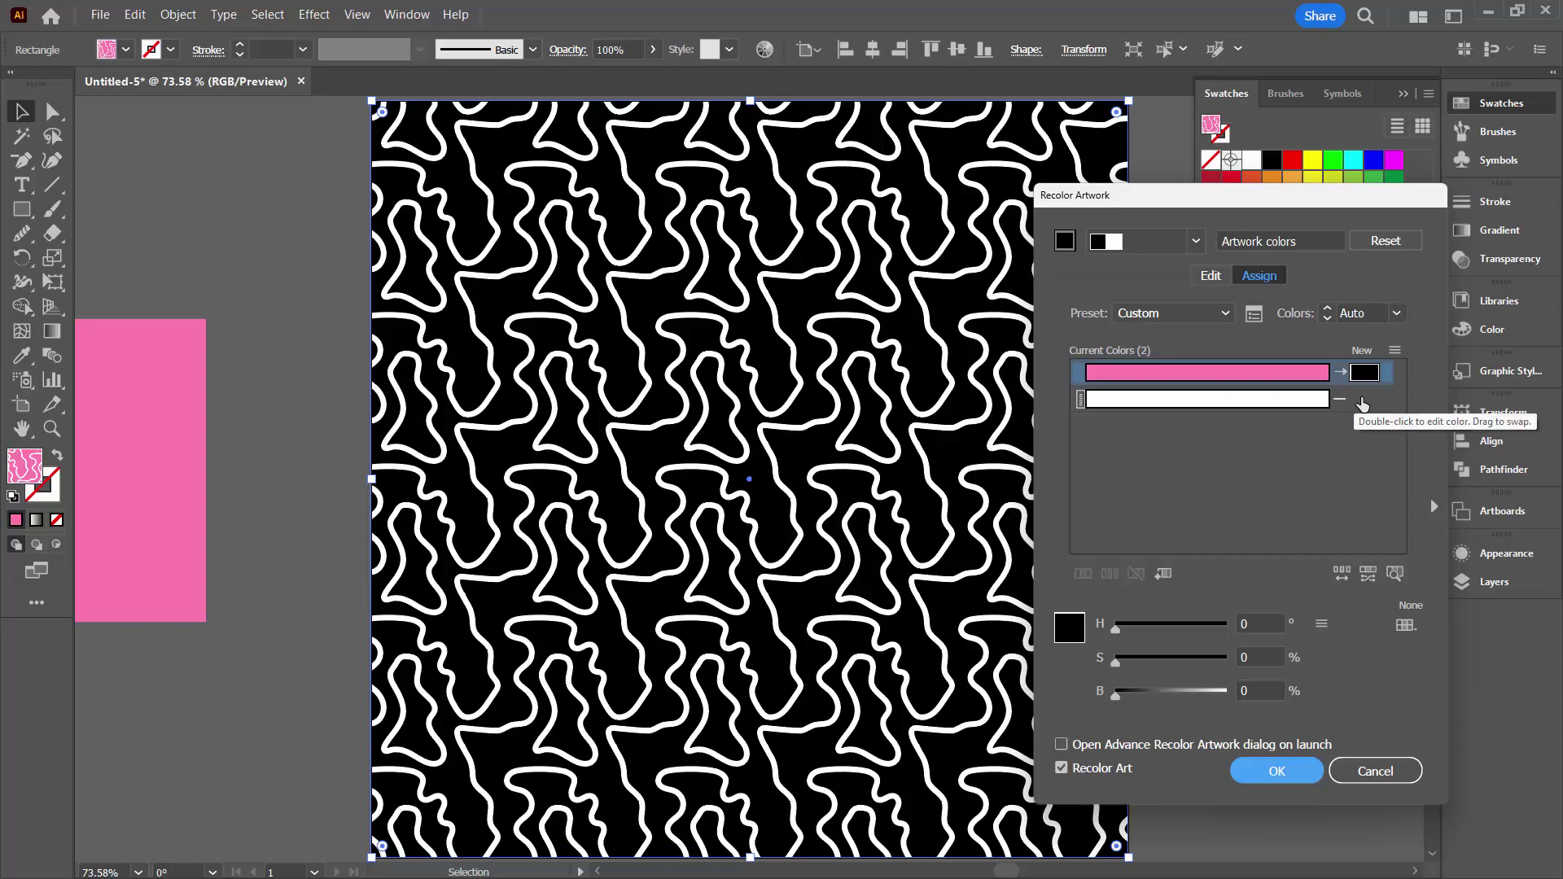
double_click(1359, 400)
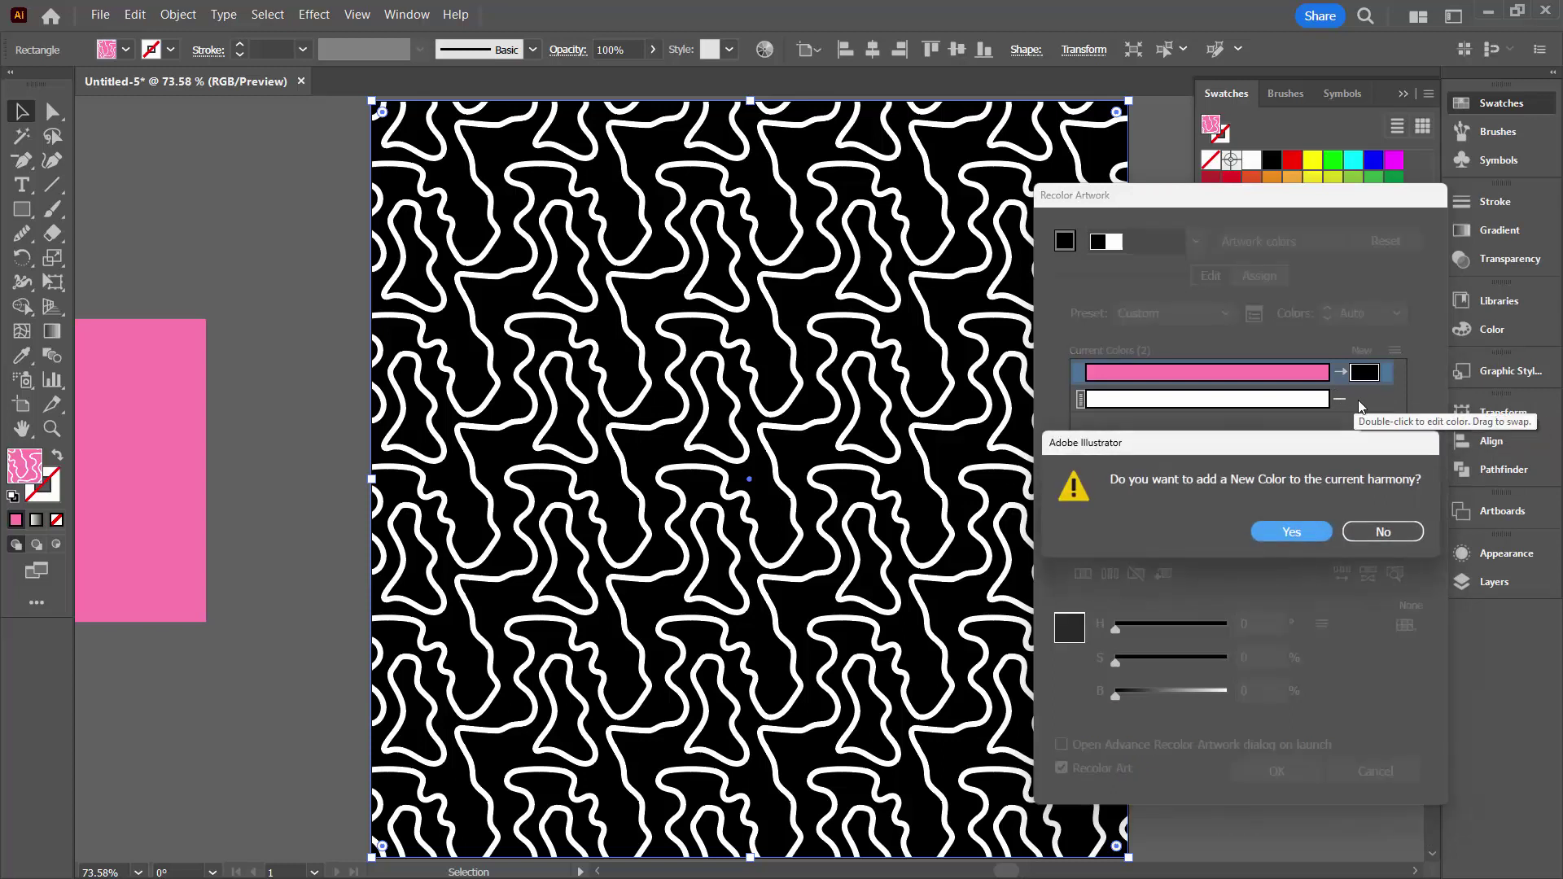
left_click(1276, 527)
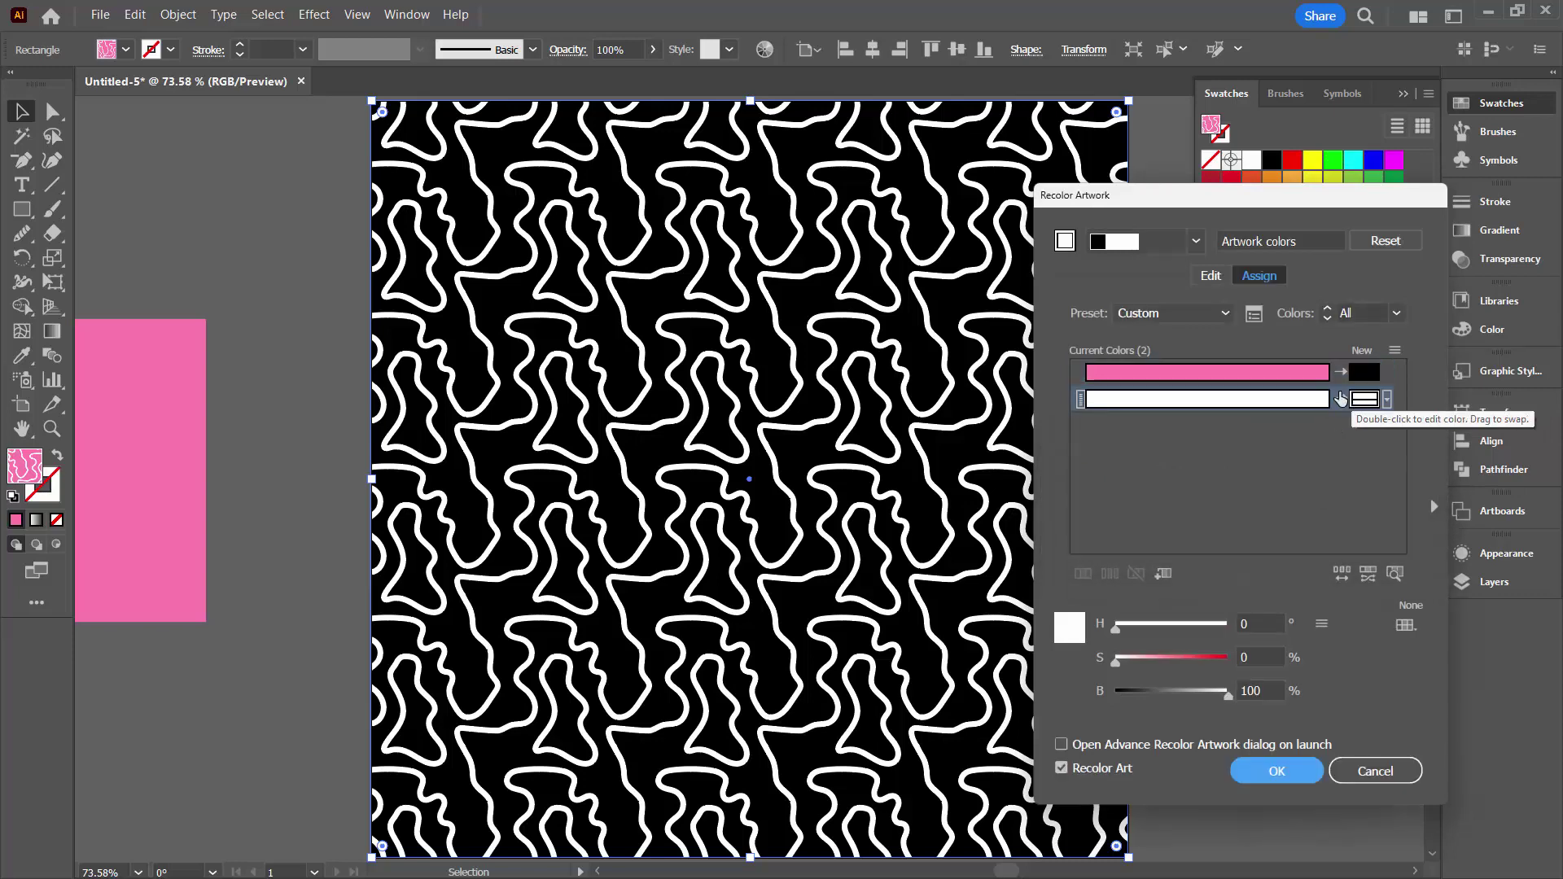
left_click(1280, 774)
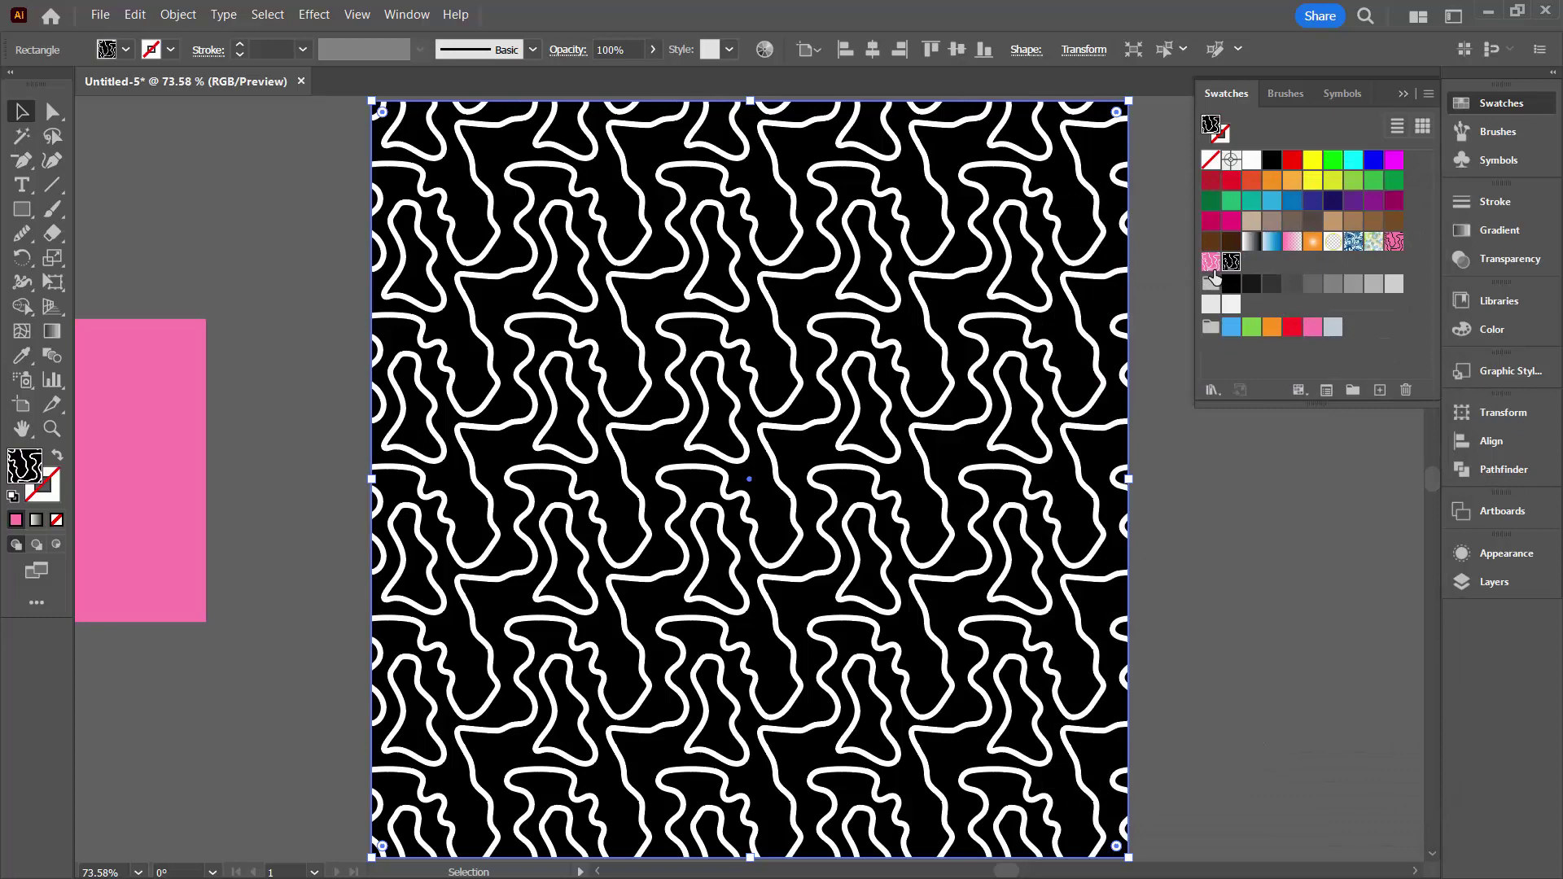
- Fill the square with the new black-and-white pattern swatch and deselect it
left_click(1395, 248)
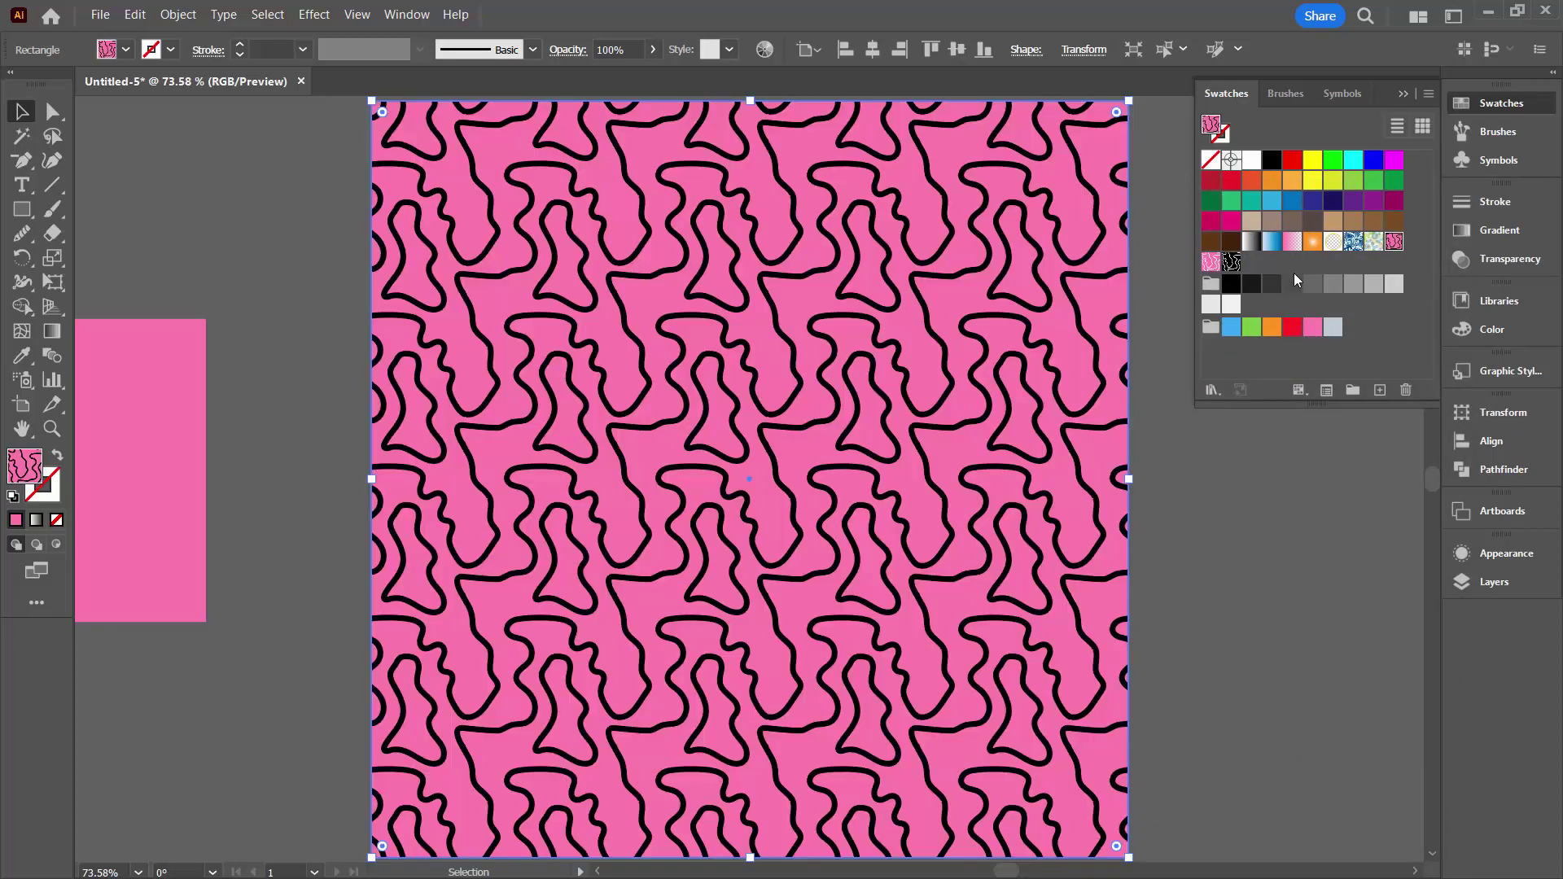
left_click(1211, 262)
left_click(1231, 262)
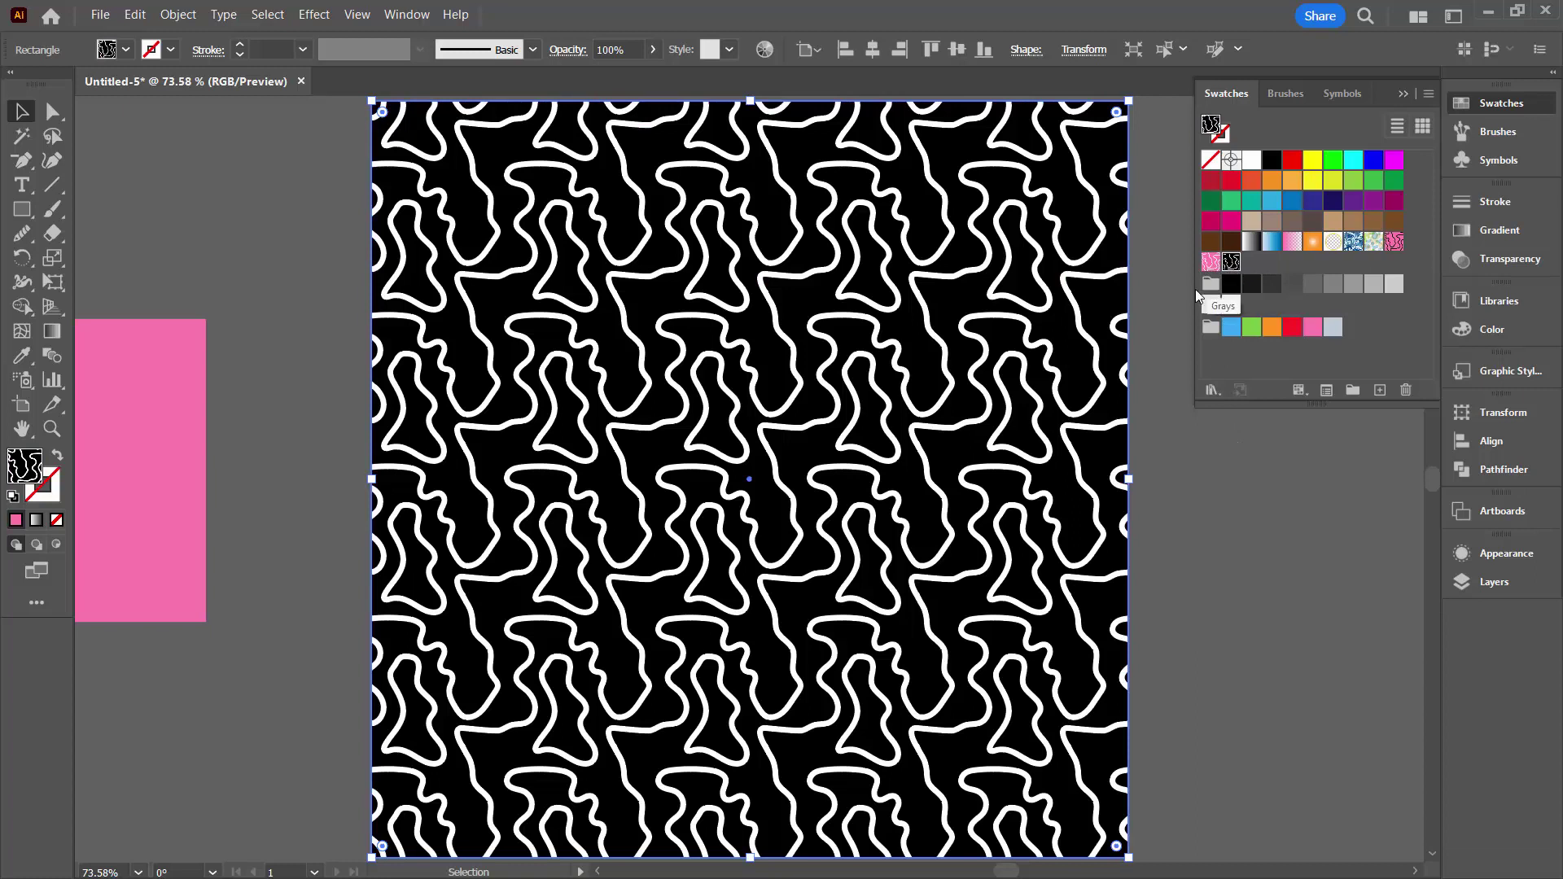
left_click(1203, 474)
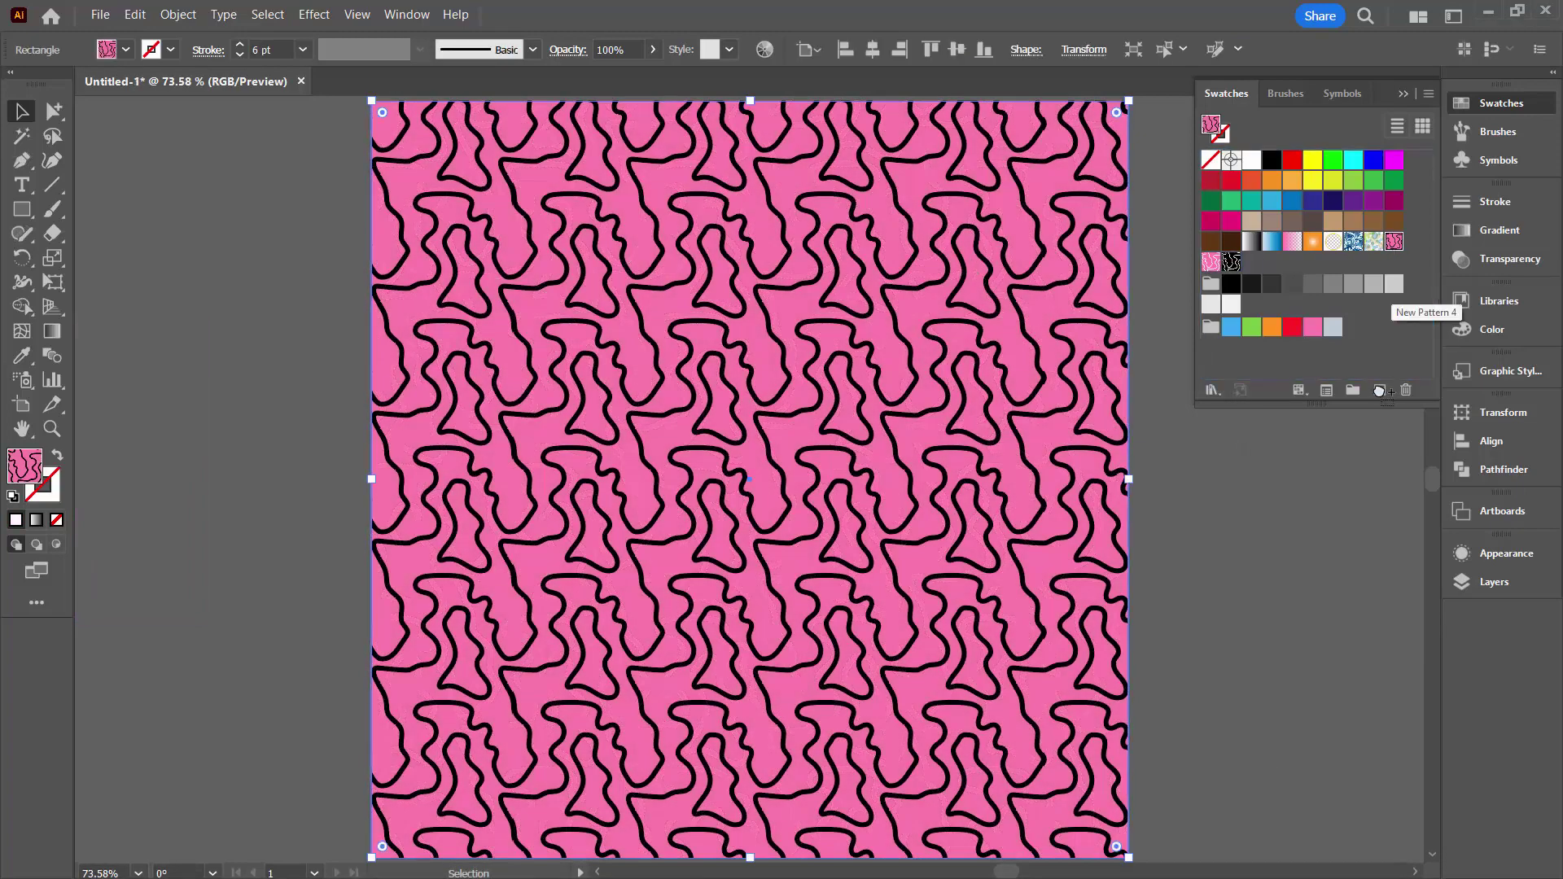
- Edit the pink pattern to give all maze lines a much thinner stroke, then save it
double_click(1210, 266)
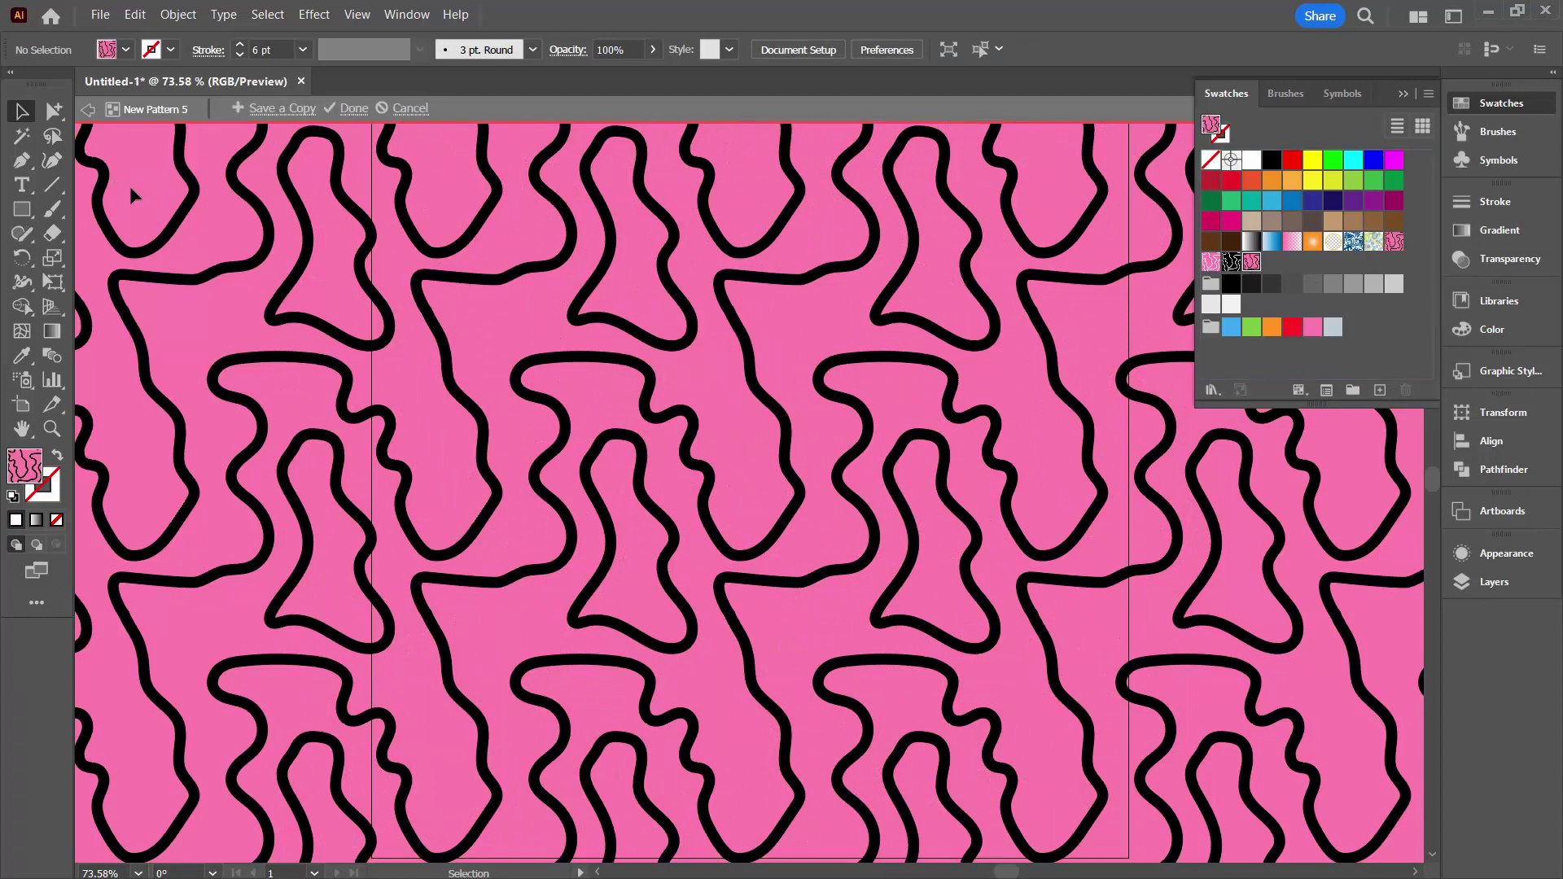
left_click(52, 428)
key("ctrl+minus")
key("ctrl+minus")
key("ctrl+minus")
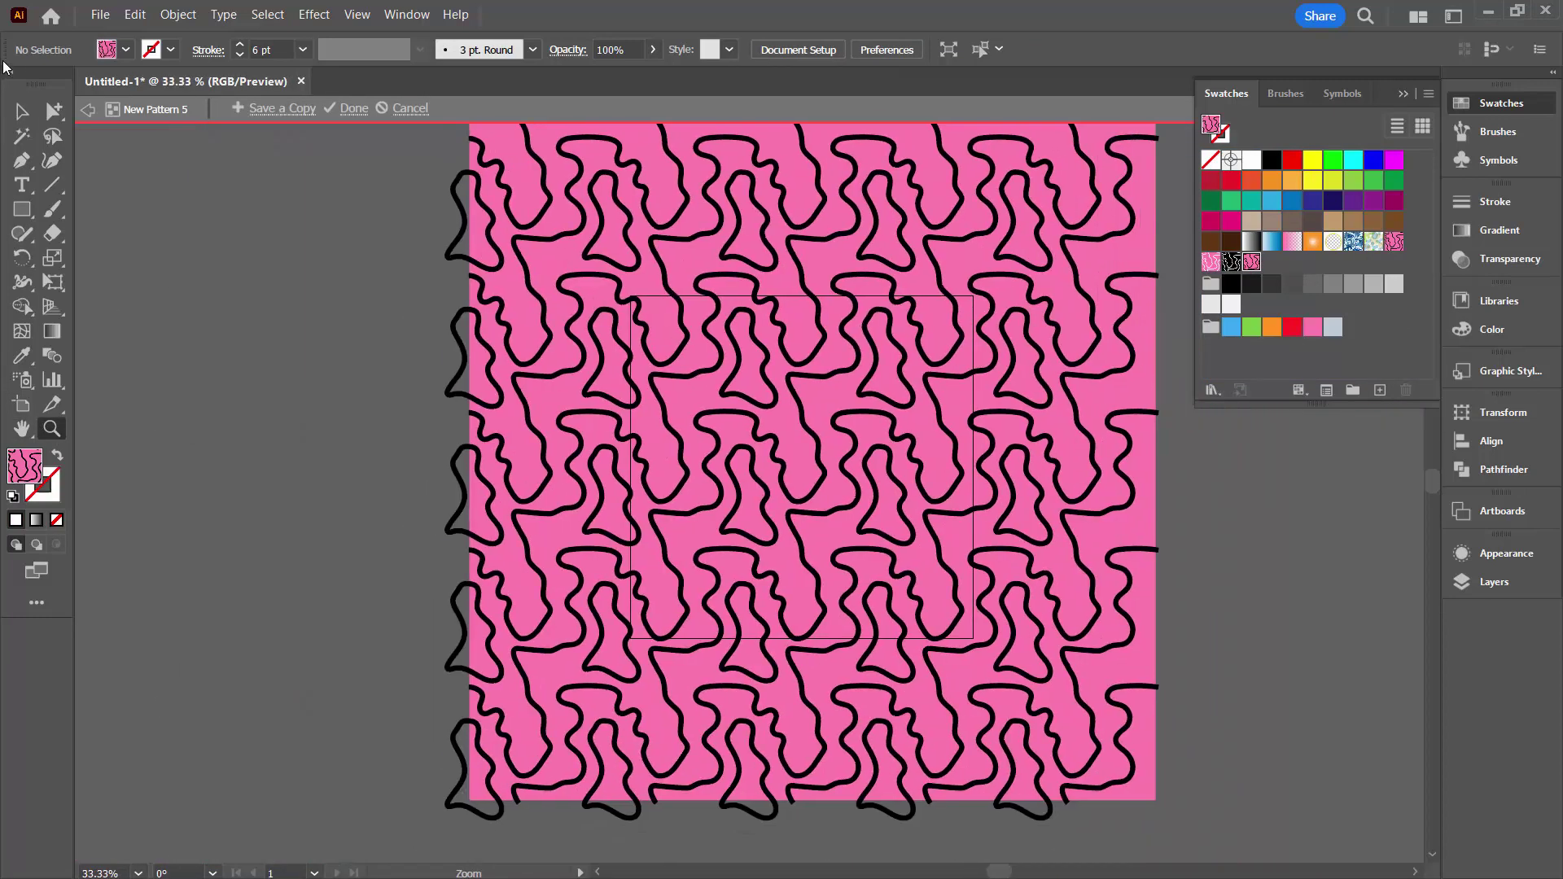
left_click(21, 111)
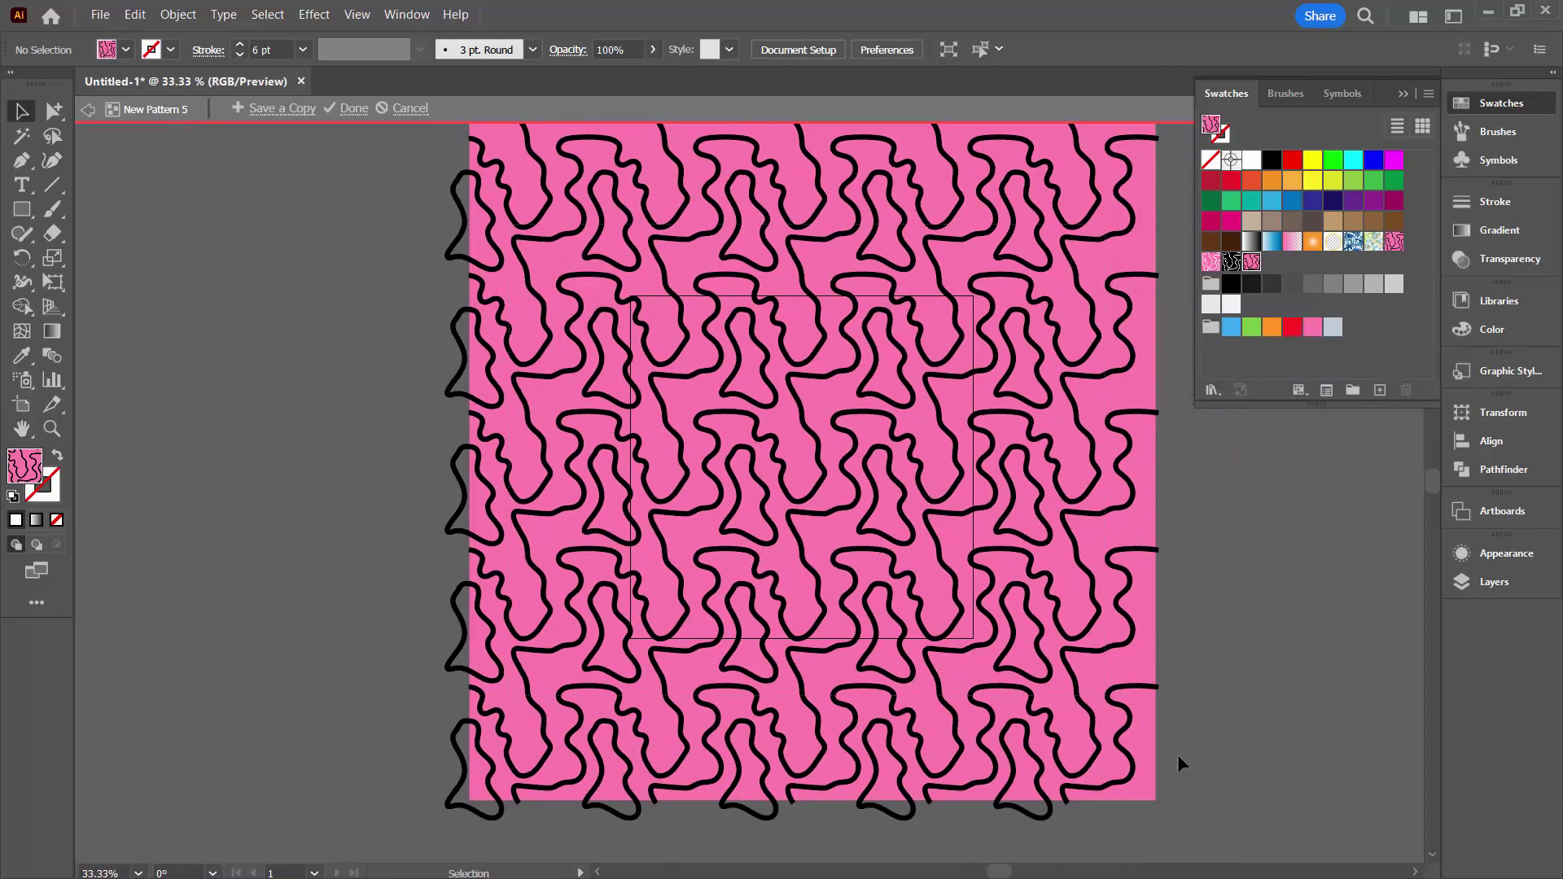
left_click_drag(1182, 765, 887, 498)
left_click(239, 54)
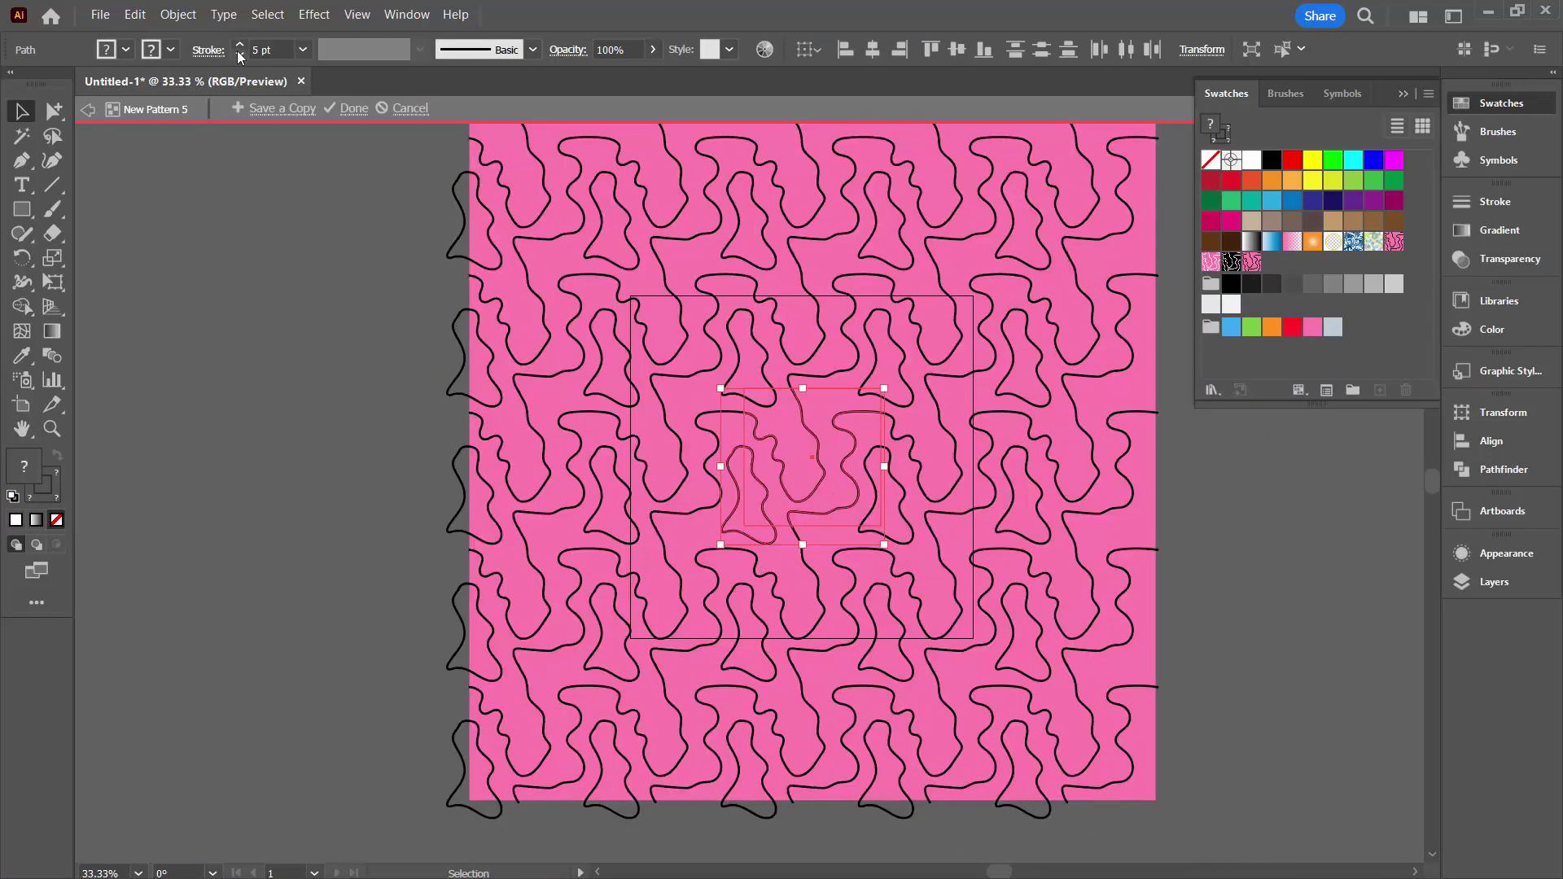
left_click(351, 109)
- Fill the square with the thin-line pattern swatch and deselect it
scroll(928, 338, "up", 3)
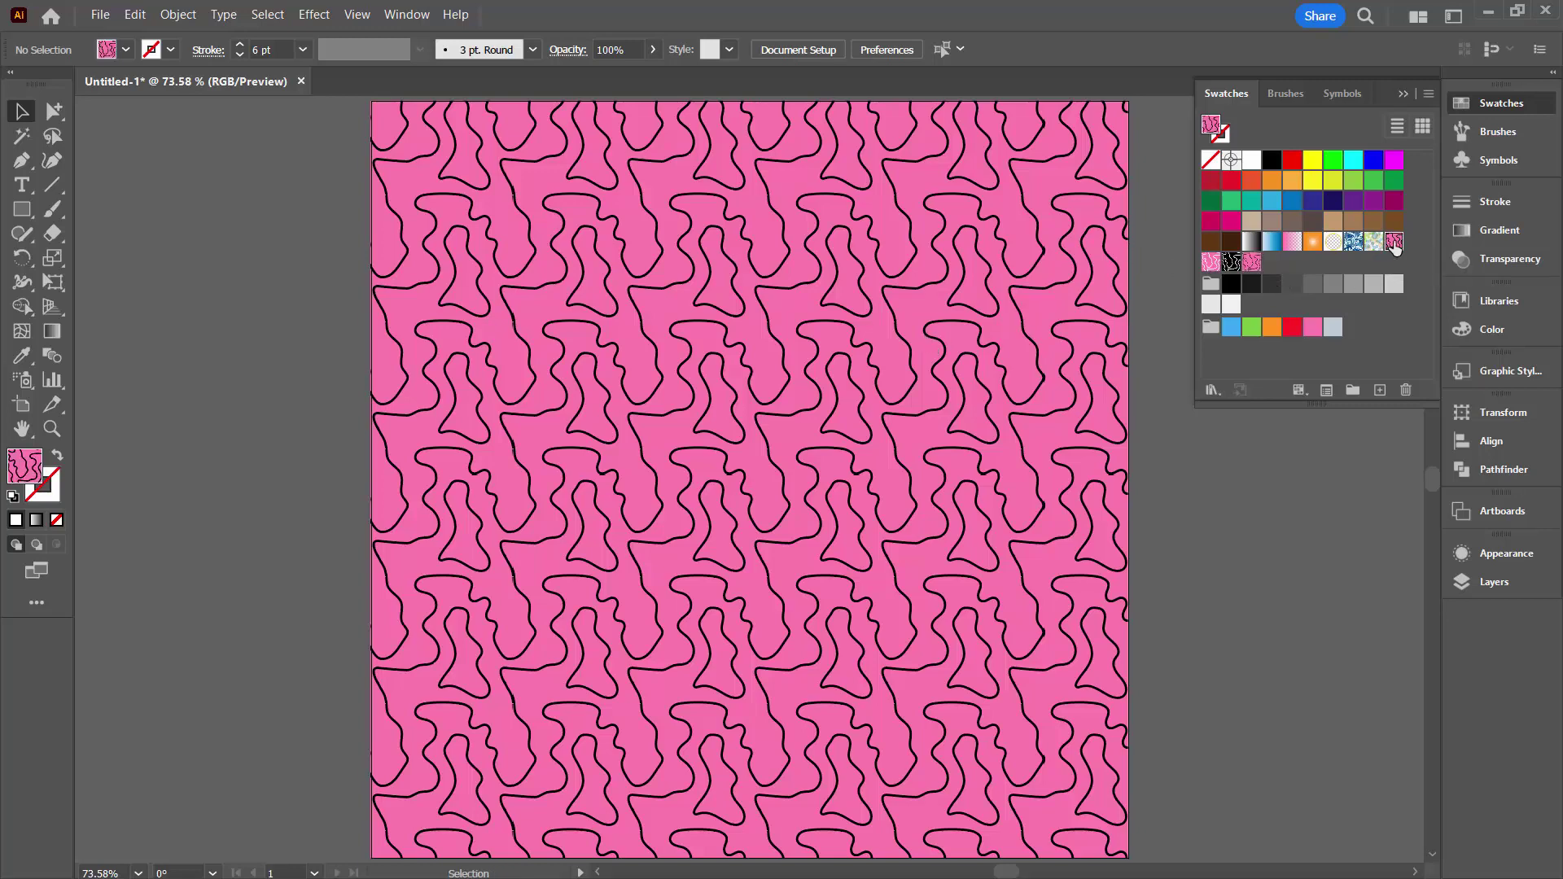
key("ctrl+a")
left_click(1397, 249)
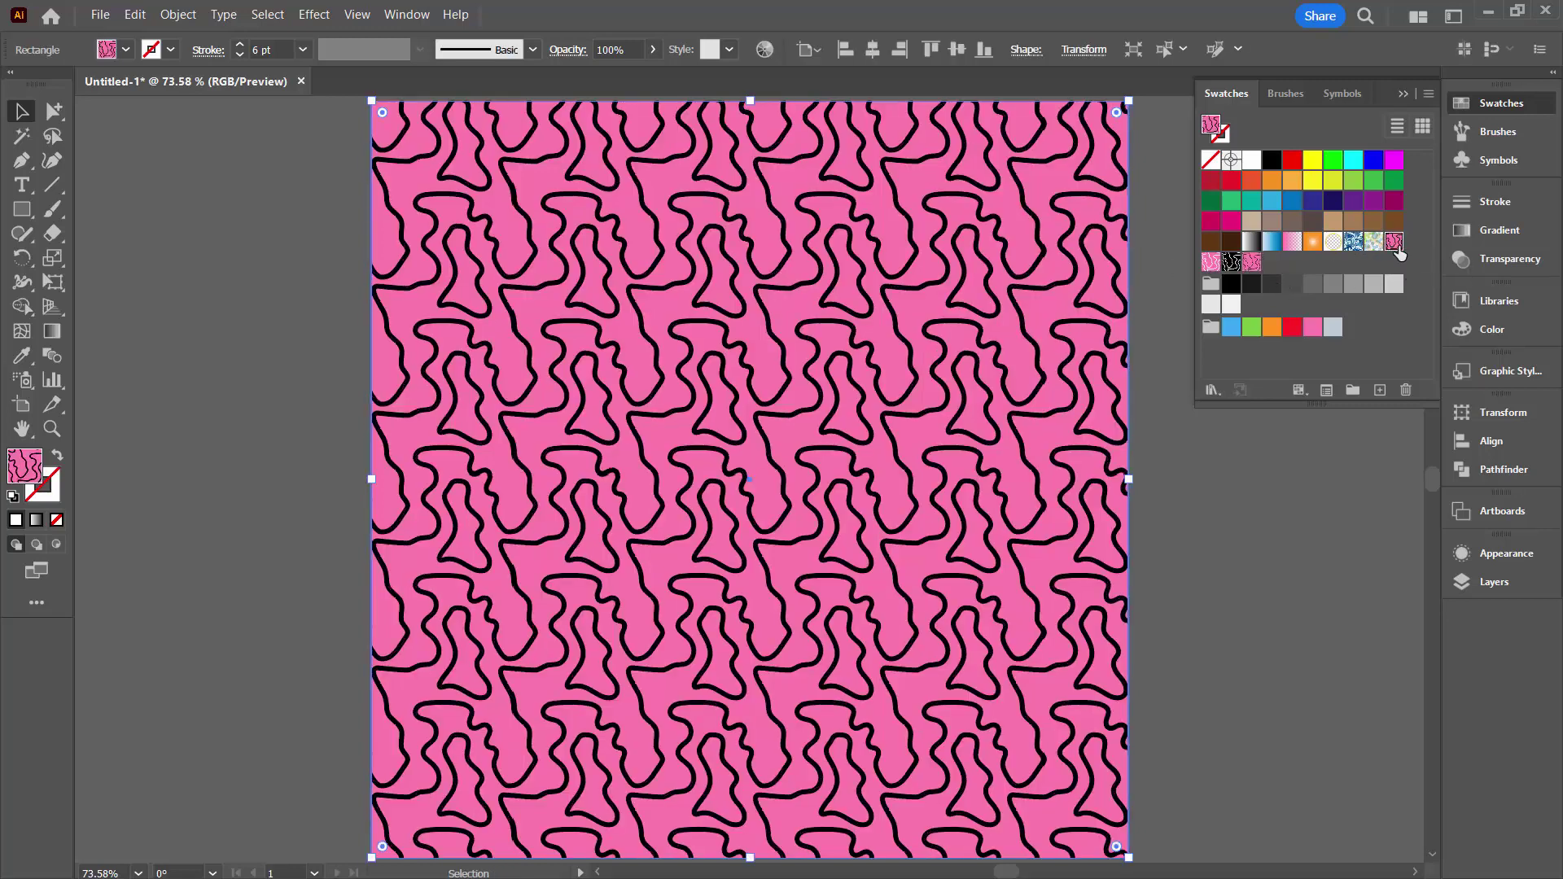
left_click(1252, 262)
left_click(1222, 567)
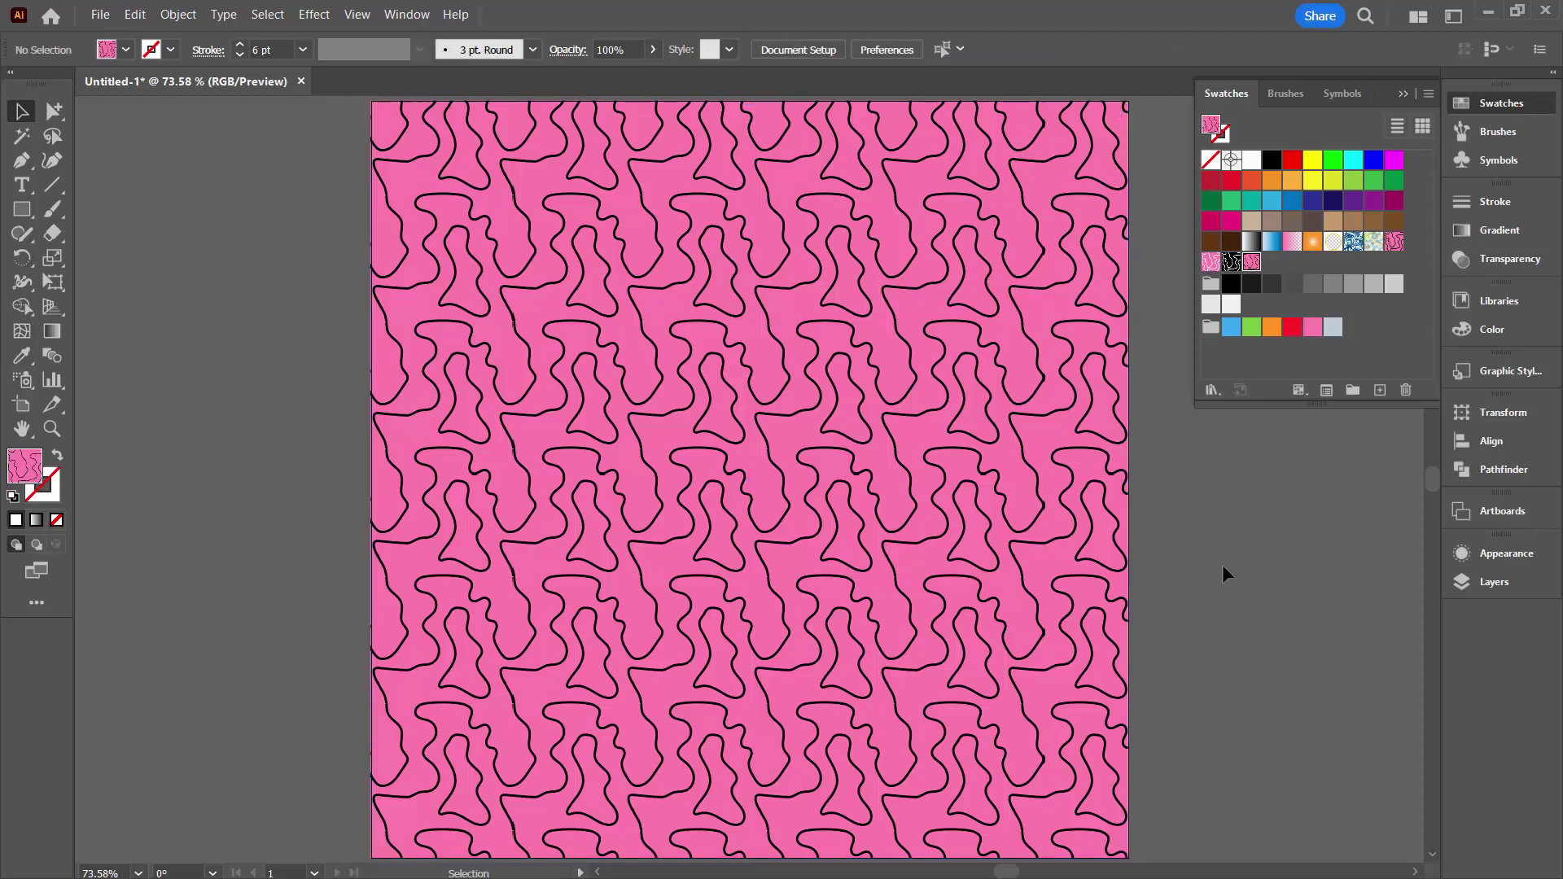